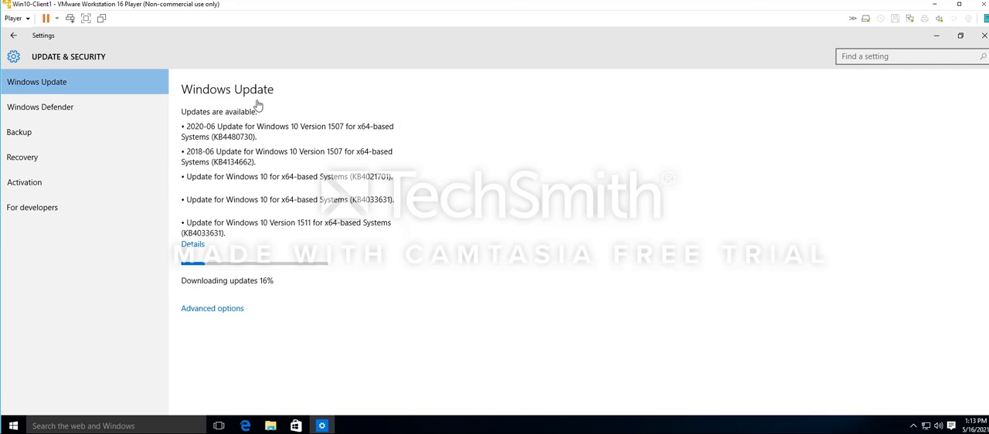
# Review the Windows Defender, Backup and Recovery pages of the Update & Security settings
pyautogui.click(49, 110)
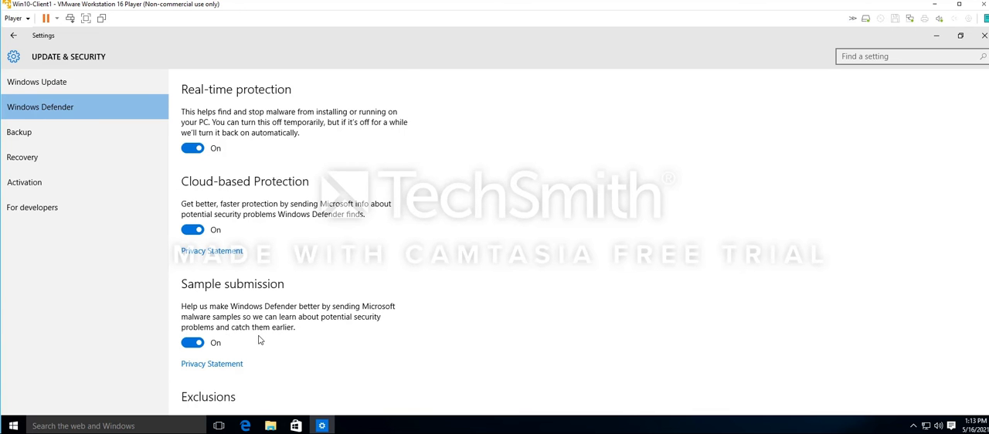
pyautogui.scroll(-3, 260, 340)
pyautogui.scroll(3, 242, 295)
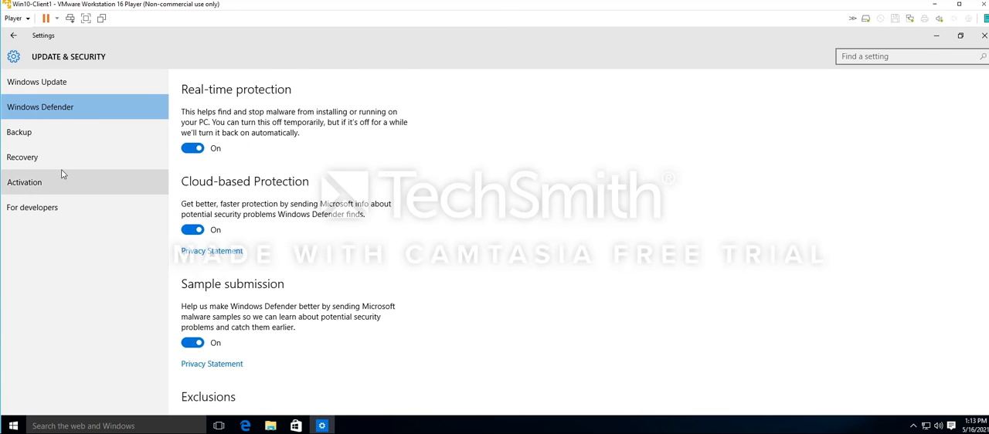
pyautogui.click(33, 139)
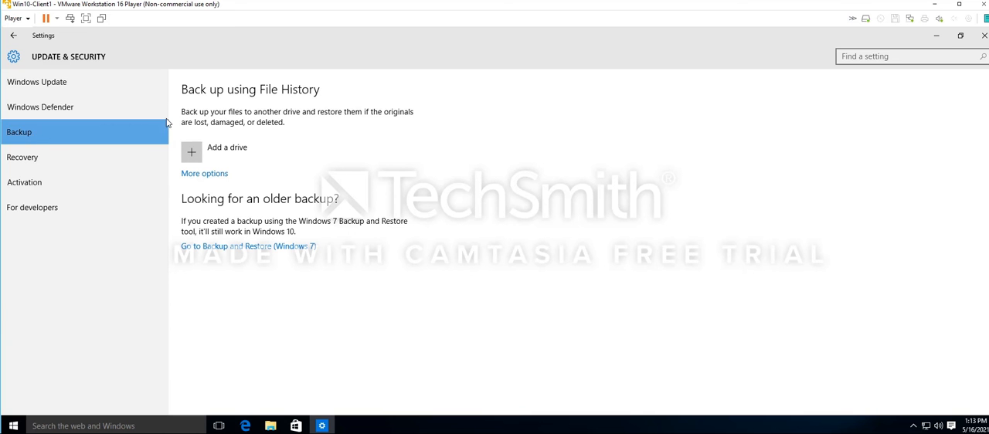
pyautogui.click(57, 160)
# View the Activation page and its product key dialog without entering a key, and check the developer feature options
pyautogui.click(42, 184)
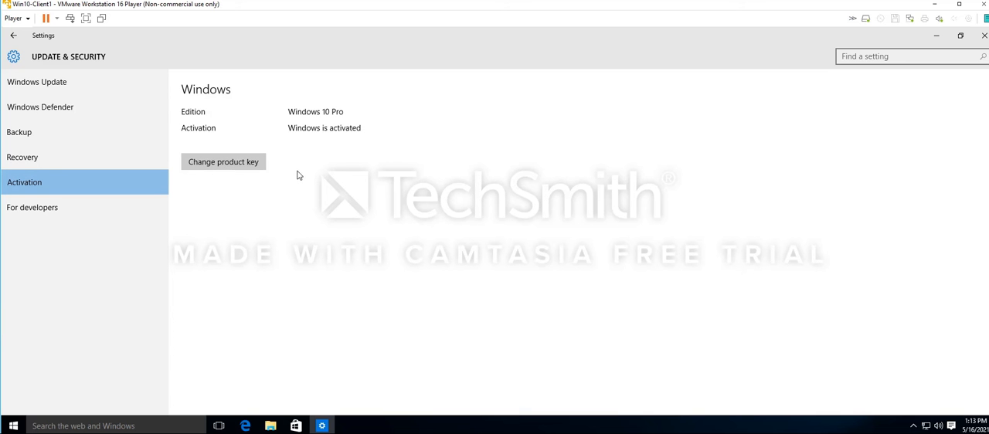
pyautogui.click(245, 164)
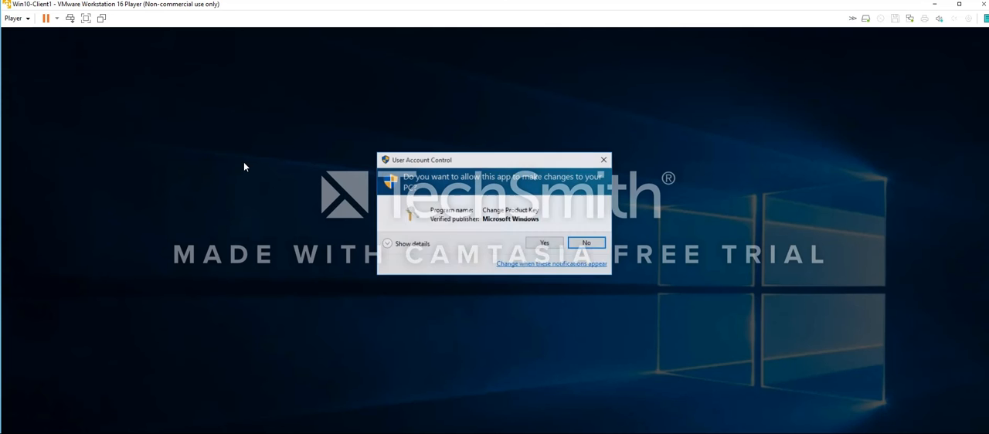
pyautogui.click(547, 244)
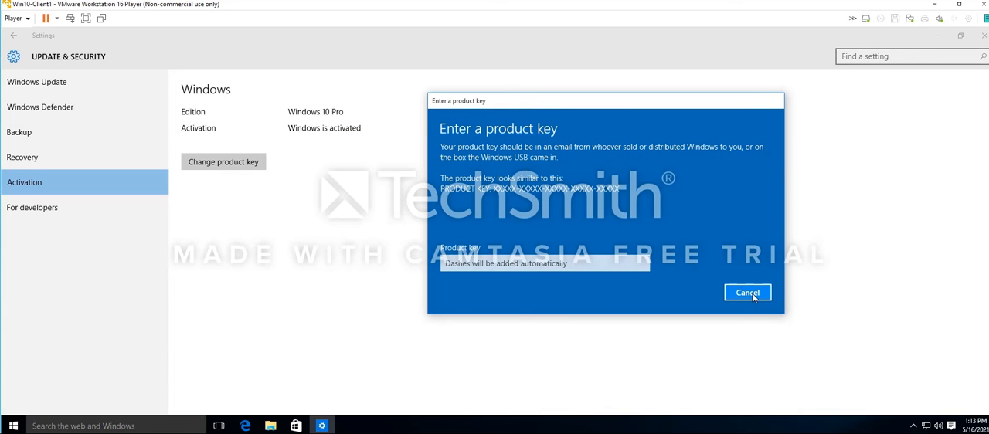
pyautogui.click(747, 292)
pyautogui.click(17, 213)
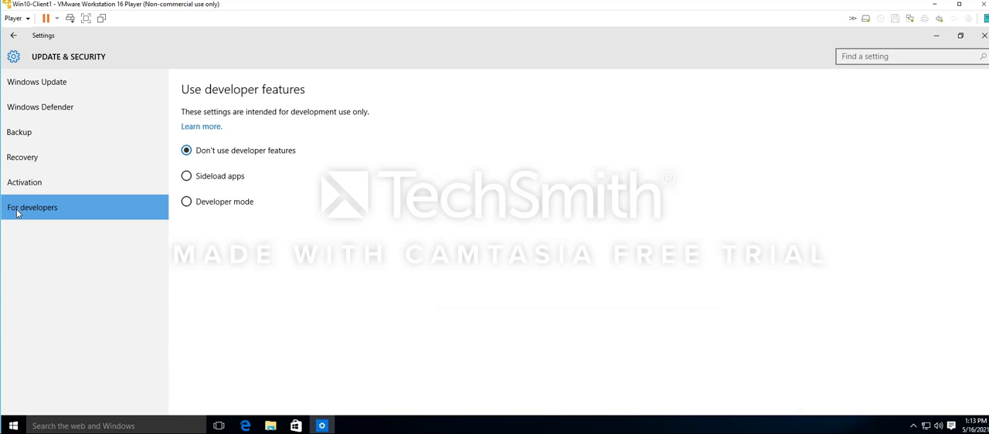
pyautogui.click(32, 81)
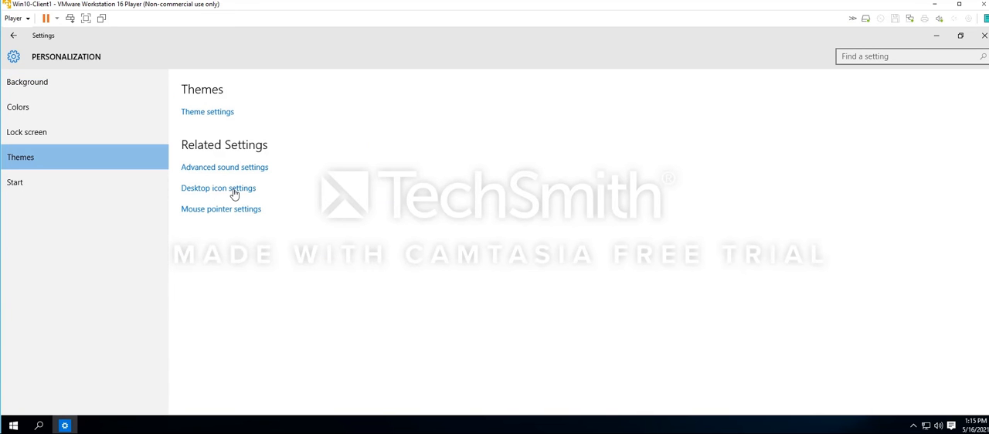
# Enable the Computer, Network and Control Panel desktop icons and refresh the desktop
pyautogui.click(234, 191)
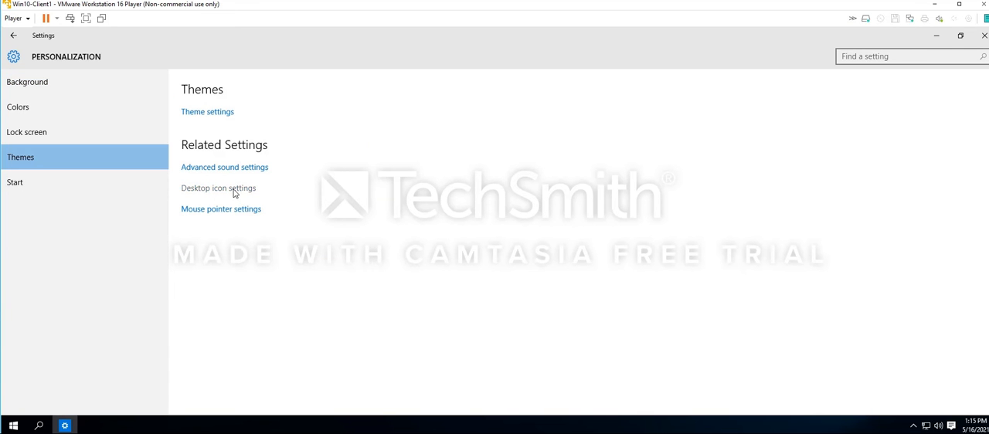
pyautogui.click(960, 6)
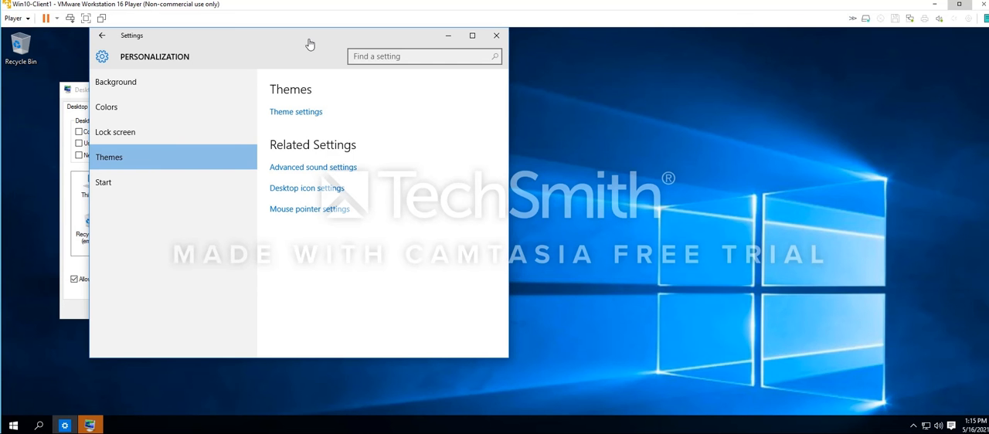
pyautogui.moveTo(308, 39); pyautogui.dragTo(621, 71)
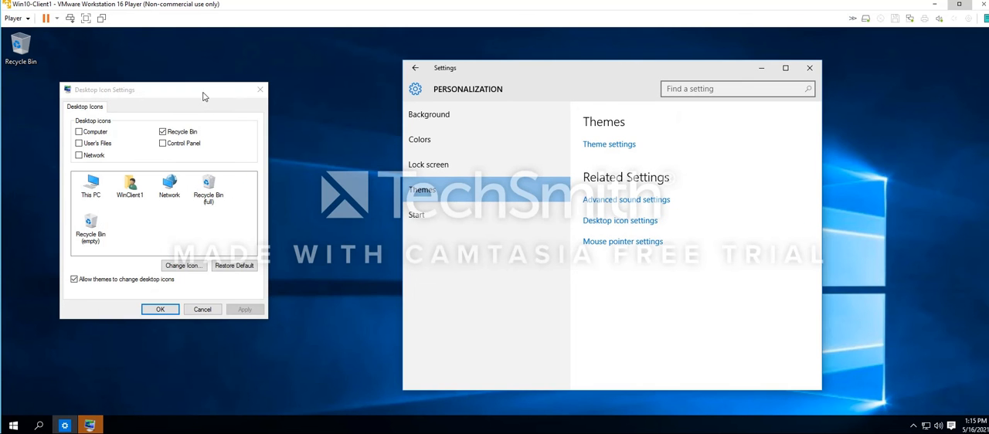
pyautogui.moveTo(202, 91); pyautogui.dragTo(294, 89)
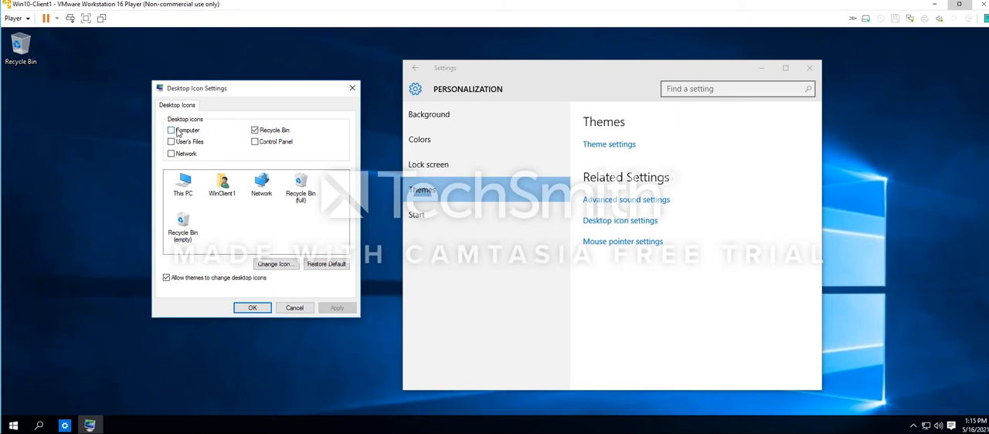
pyautogui.click(256, 142)
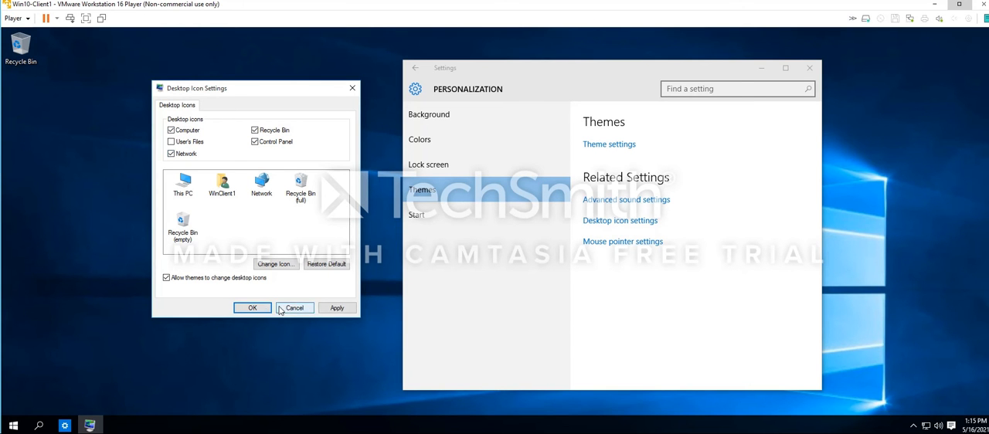
pyautogui.click(337, 307)
pyautogui.click(261, 310)
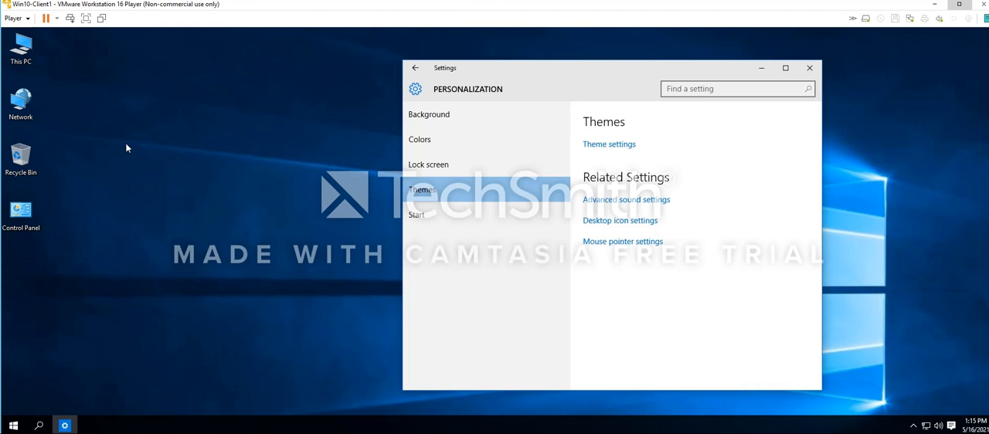
pyautogui.rightClick(82, 97)
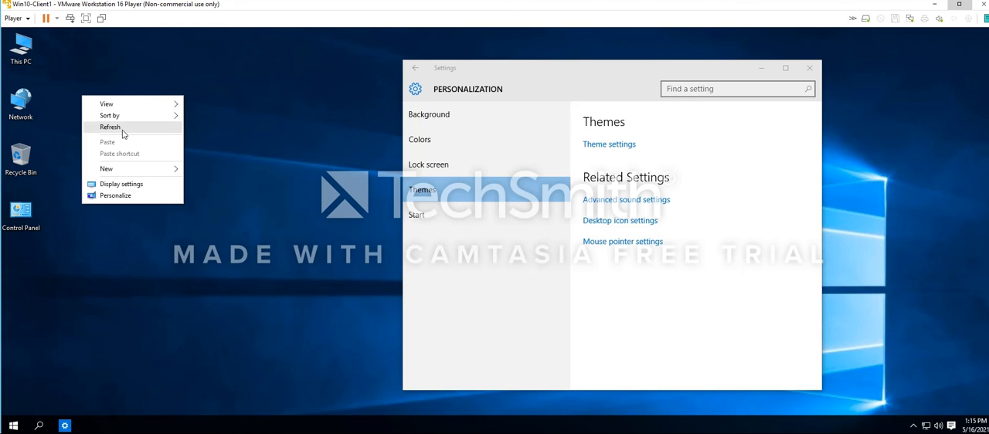
pyautogui.click(123, 128)
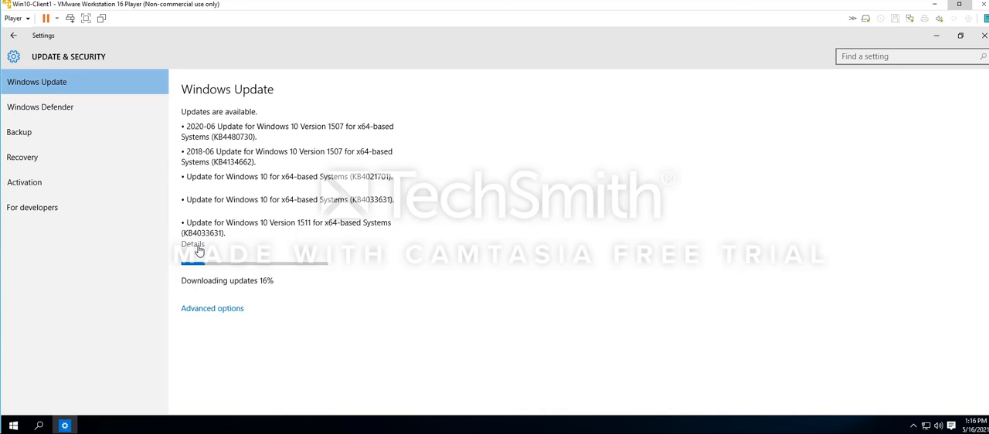
# Examine the details of the available Windows updates, including their versions and install status, and return to the Windows Update page
pyautogui.click(194, 246)
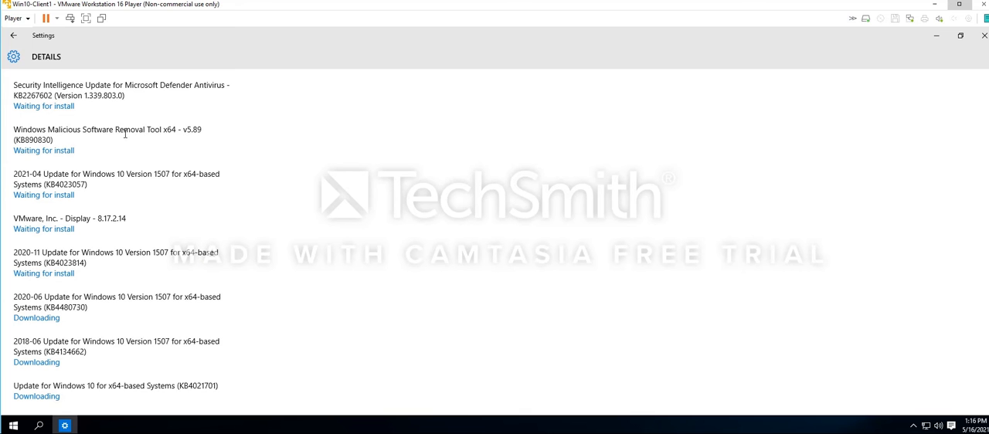
pyautogui.moveTo(158, 88)
pyautogui.moveTo(105, 177)
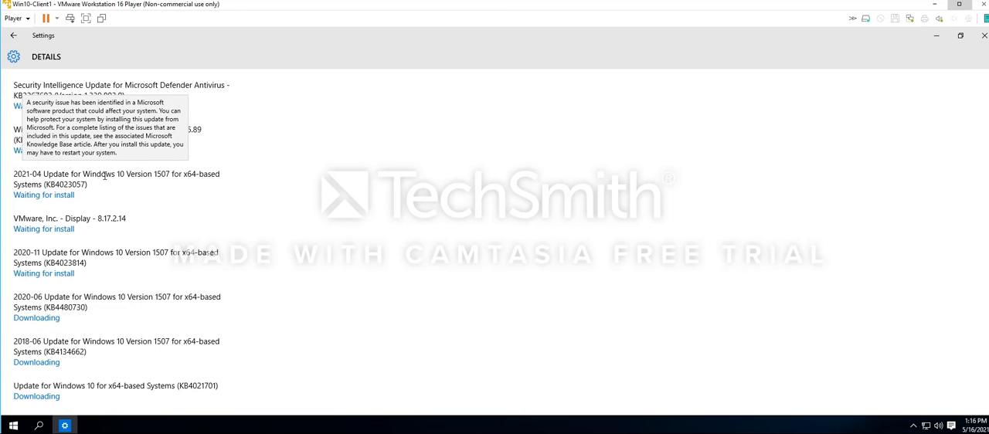
pyautogui.moveTo(106, 177); pyautogui.dragTo(183, 177)
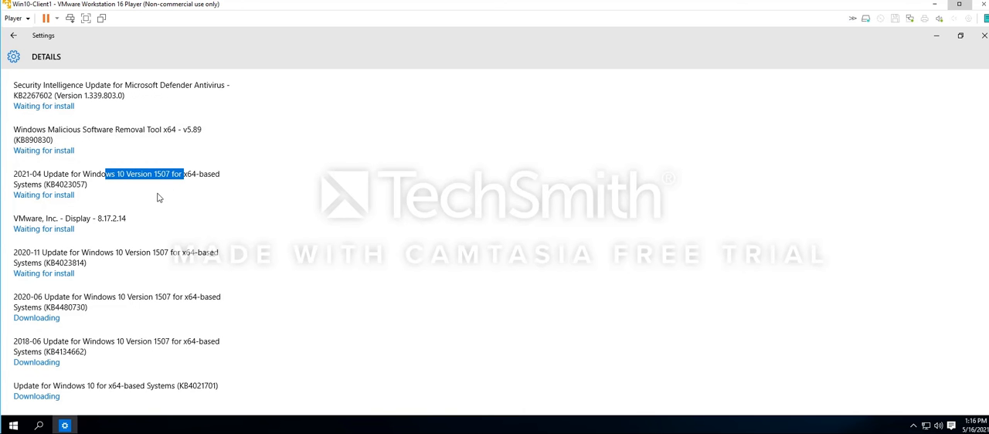
pyautogui.moveTo(94, 219); pyautogui.dragTo(127, 219)
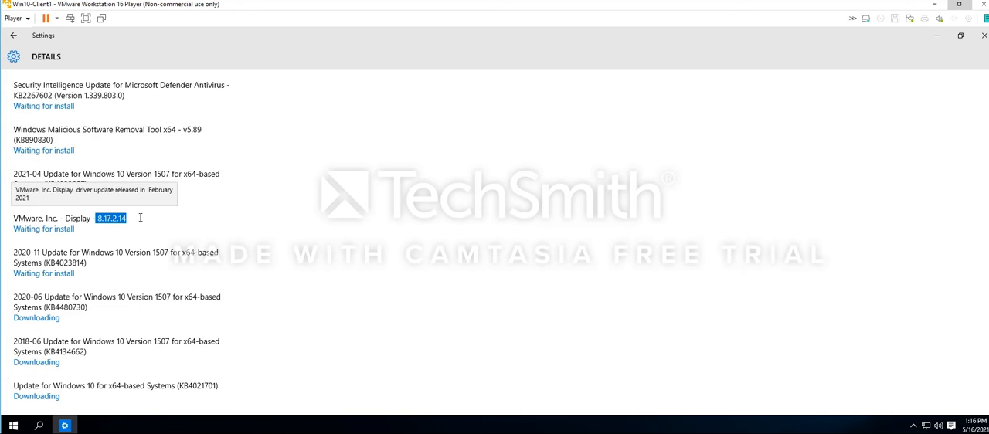
pyautogui.scroll(-2, 247, 267)
pyautogui.scroll(-5, 247, 267)
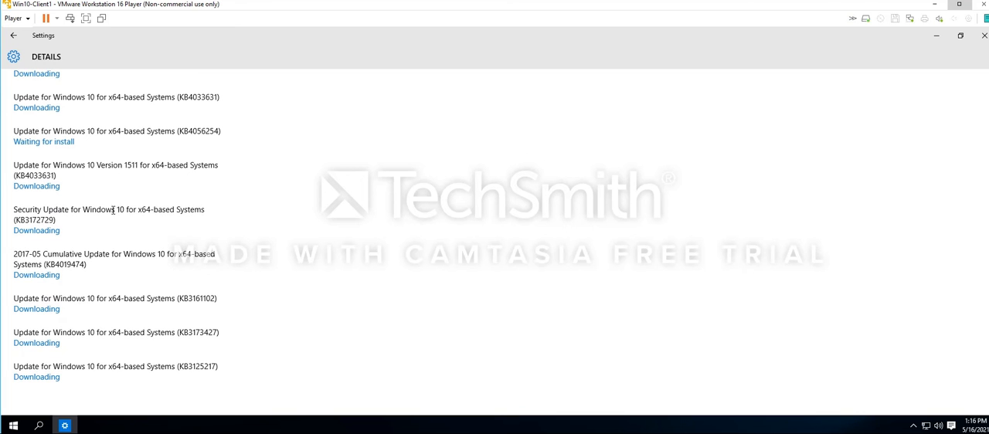
pyautogui.moveTo(100, 210); pyautogui.dragTo(207, 210)
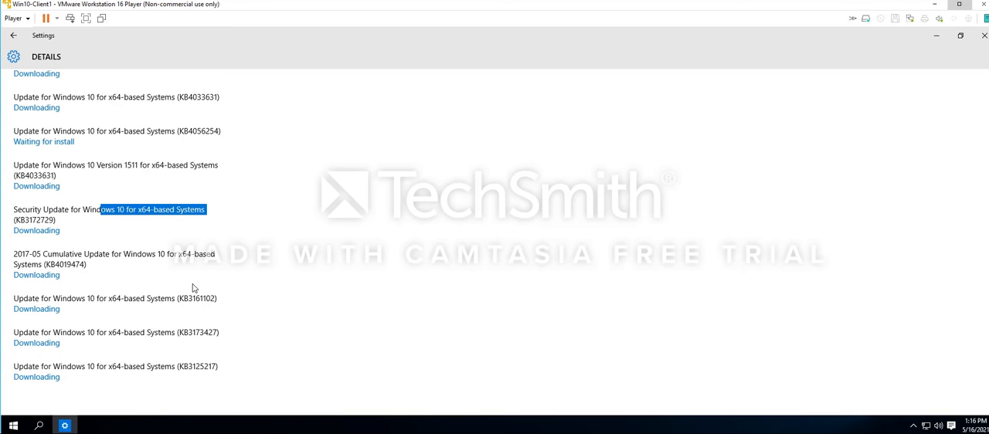
pyautogui.scroll(5, 115, 252)
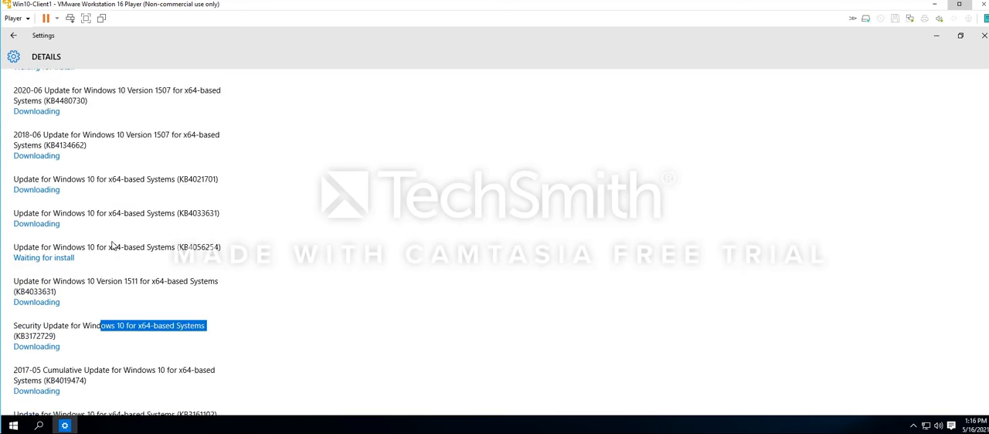
pyautogui.scroll(-5, 116, 252)
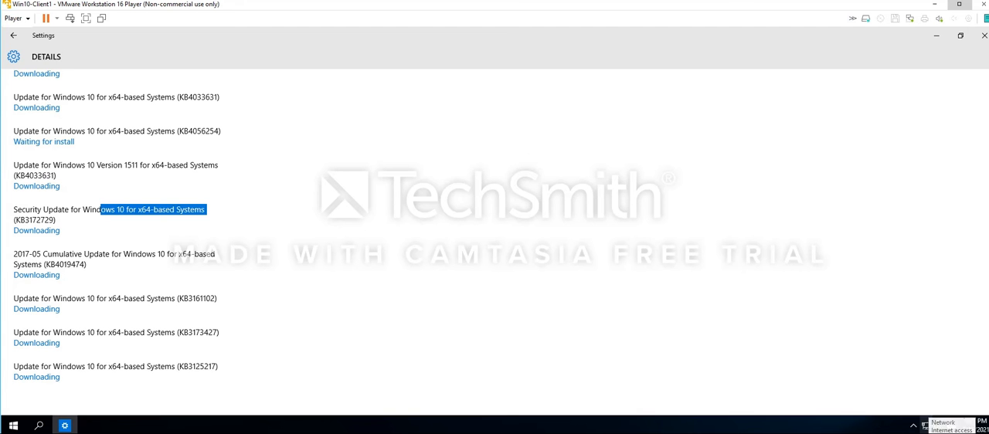
pyautogui.click(14, 40)
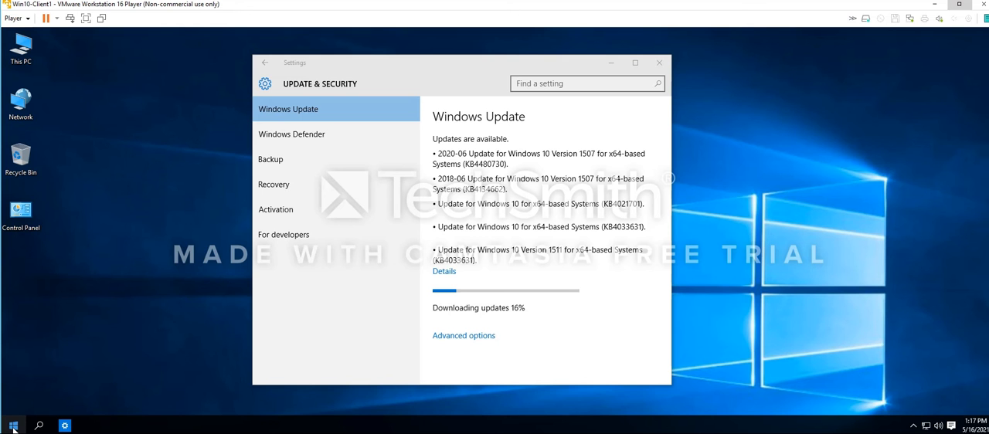
# Unpin the Calendar, Mail, Photos, Cortana, weather and Phone Companion tiles from the Life at a glance group in Start
pyautogui.click(13, 426)
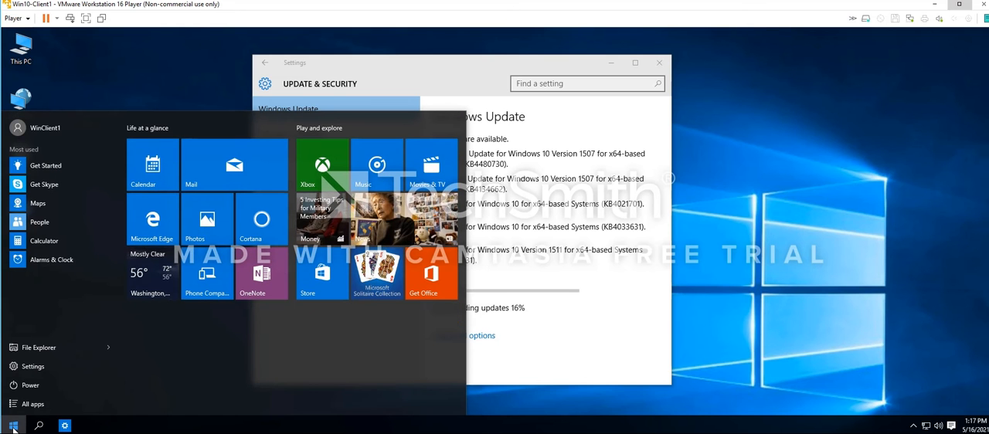
pyautogui.rightClick(150, 160)
pyautogui.click(172, 165)
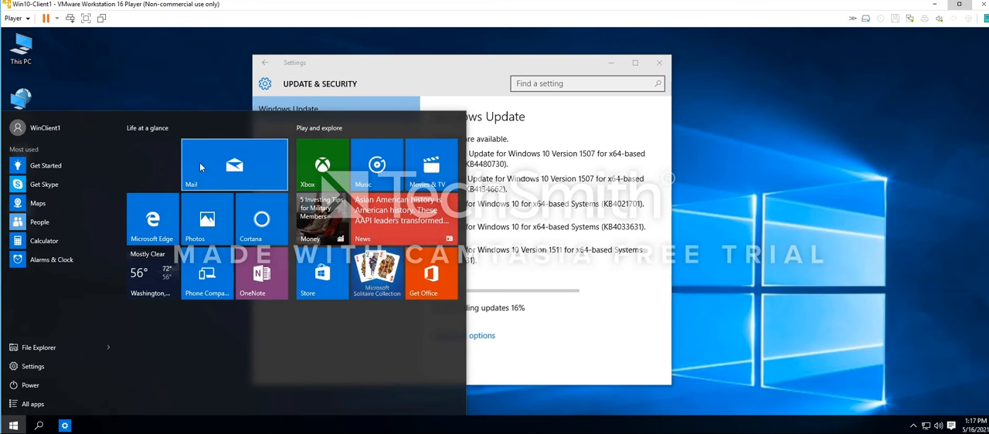
pyautogui.rightClick(195, 161)
pyautogui.click(210, 170)
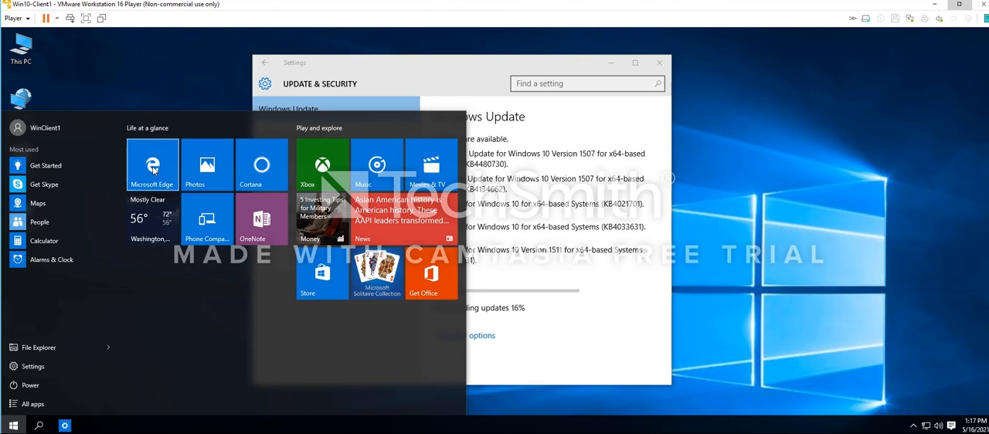
pyautogui.rightClick(201, 157)
pyautogui.click(221, 166)
pyautogui.rightClick(263, 166)
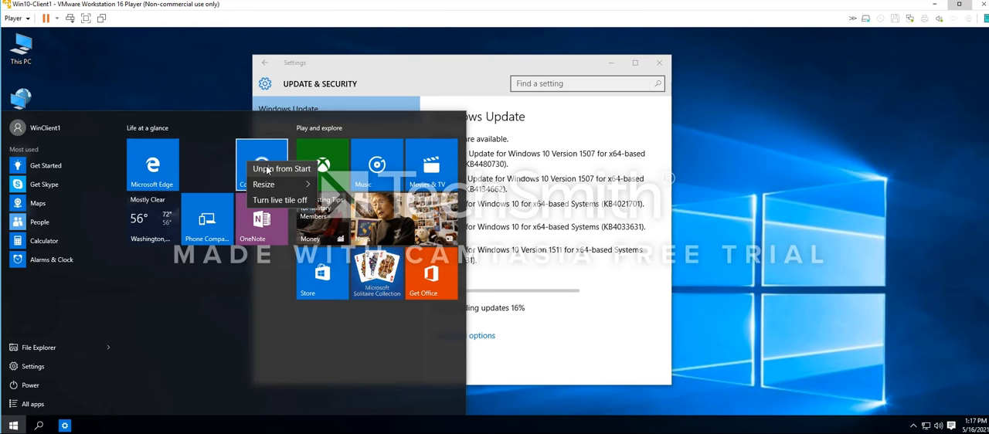
pyautogui.click(271, 167)
pyautogui.rightClick(171, 220)
pyautogui.click(171, 217)
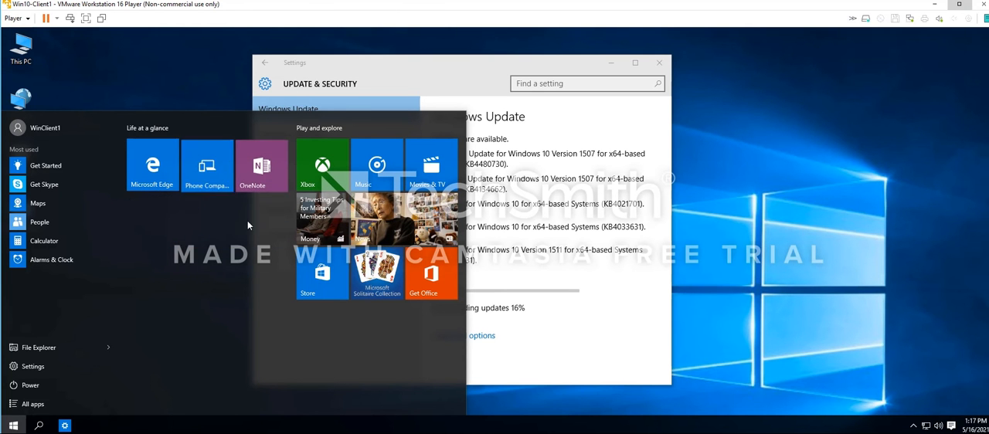
pyautogui.rightClick(213, 171)
pyautogui.click(220, 165)
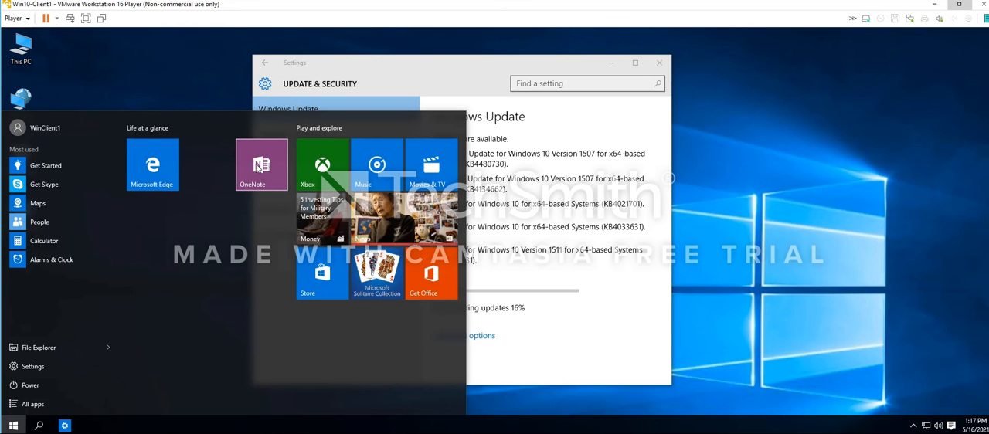
pyautogui.rightClick(263, 166)
pyautogui.click(270, 166)
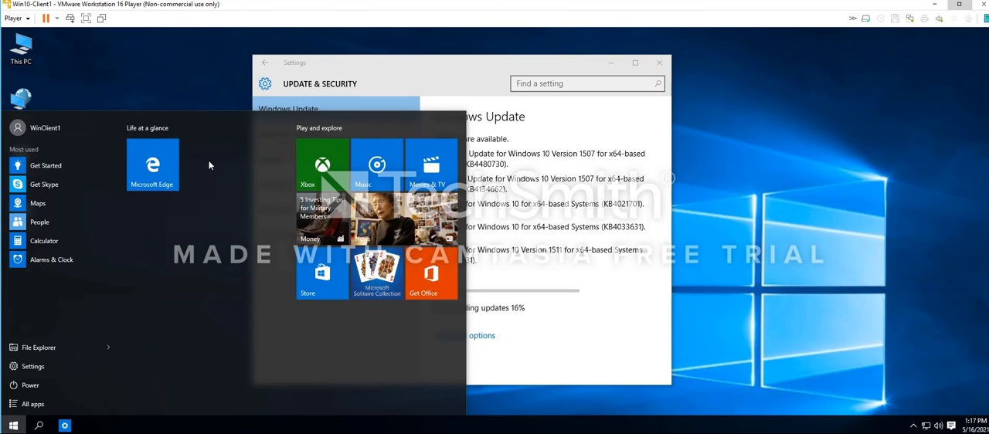
# Unpin the Xbox, Music, Movies & TV, Money and News tiles from the Play and explore group in Start
pyautogui.rightClick(313, 168)
pyautogui.click(334, 175)
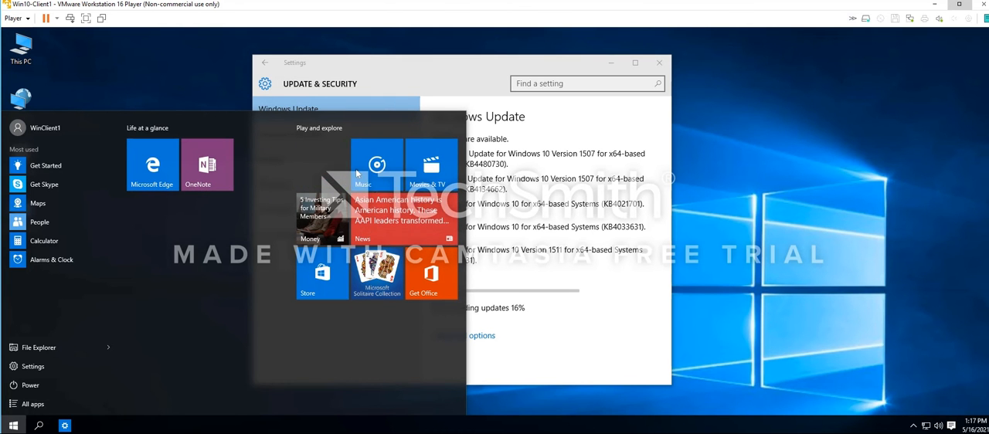
pyautogui.rightClick(377, 167)
pyautogui.click(390, 172)
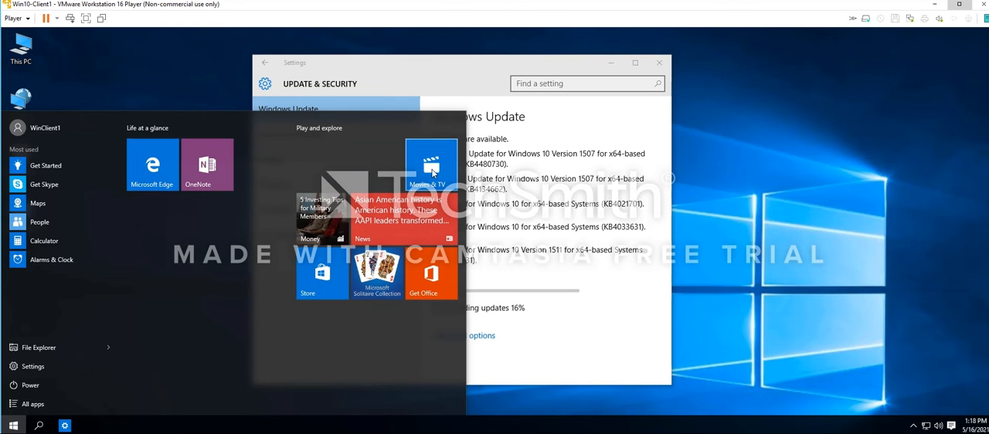
pyautogui.rightClick(321, 168)
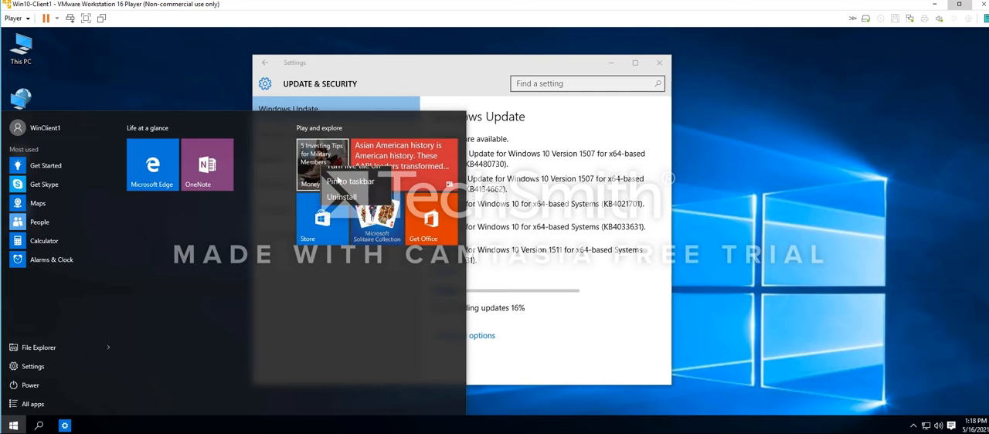
pyautogui.click(339, 174)
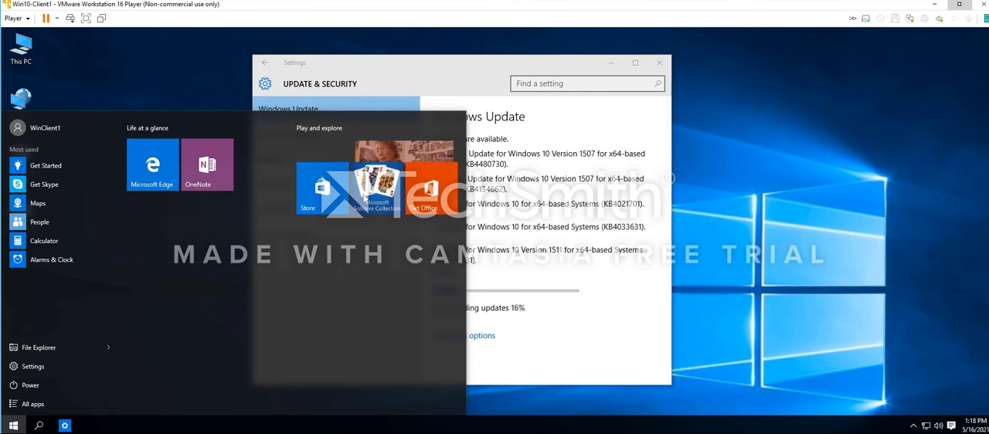
pyautogui.rightClick(378, 166)
pyautogui.click(396, 175)
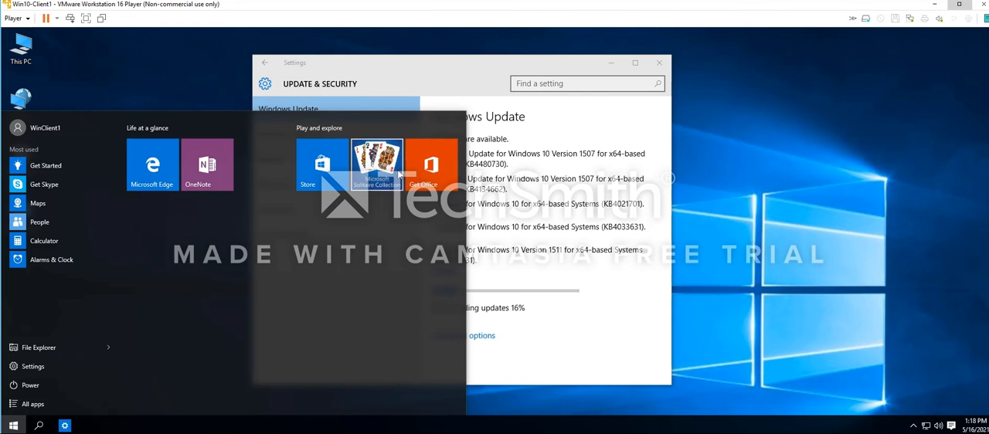
# Remove the Microsoft Solitaire Collection tile and move the Get Office and Store tiles into the Life at a glance group
pyautogui.moveTo(384, 170); pyautogui.dragTo(248, 164)
pyautogui.moveTo(317, 167); pyautogui.dragTo(146, 218)
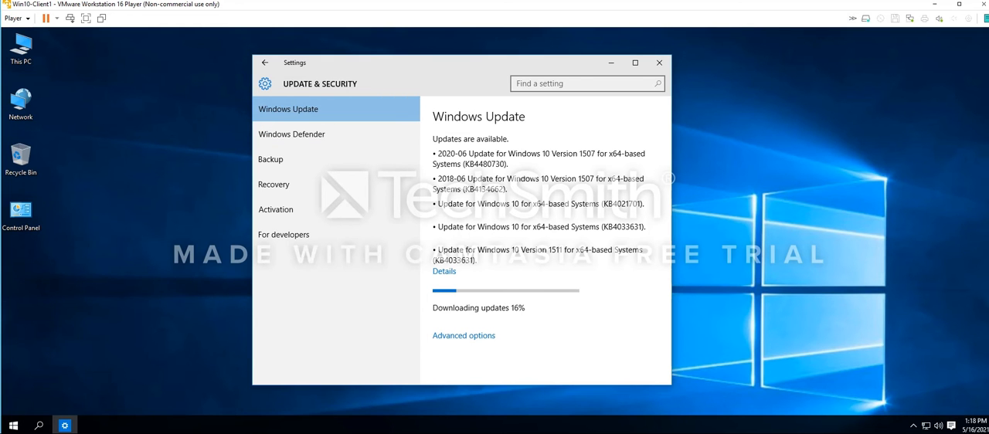
# Open File Explorer and view the Desktop folder and This PC
pyautogui.click(13, 426)
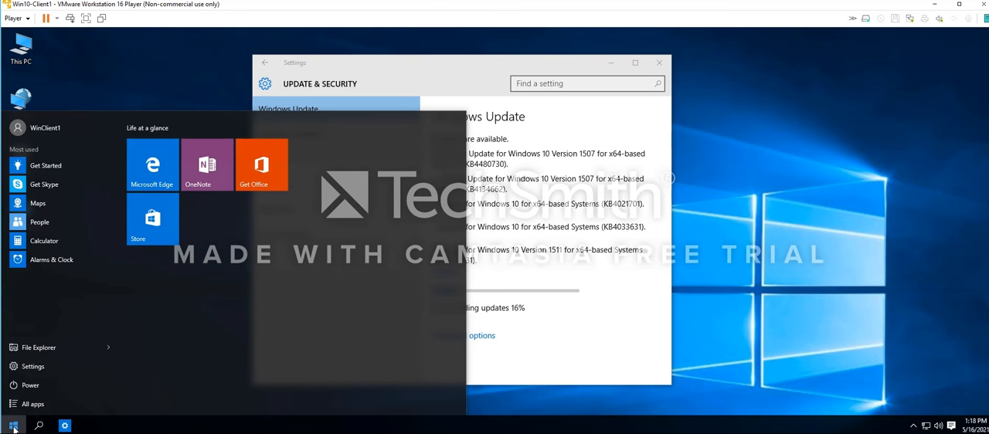
pyautogui.click(69, 349)
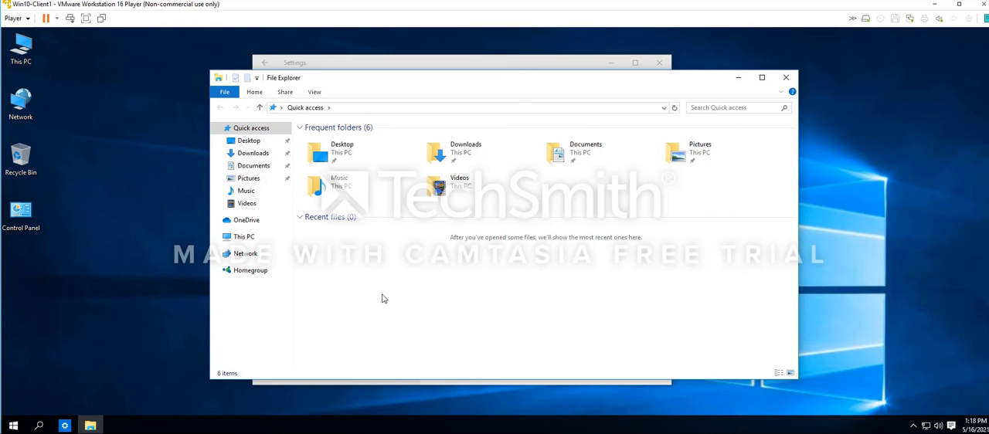
pyautogui.click(249, 144)
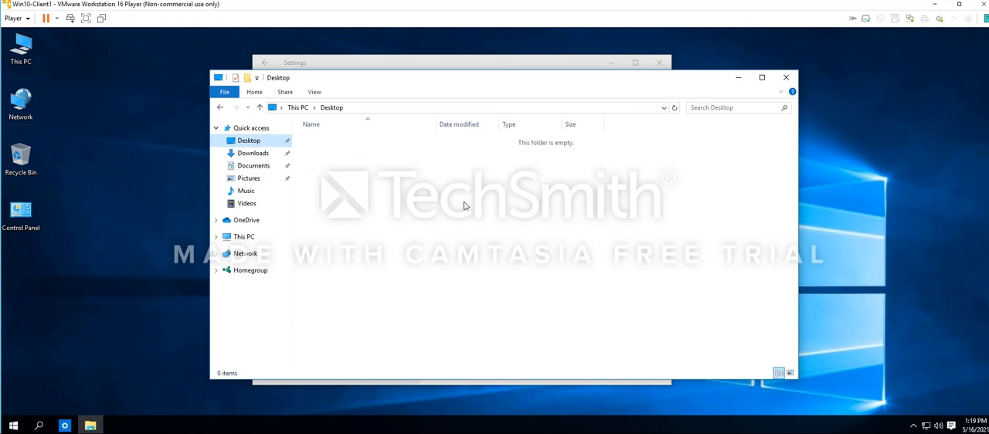
pyautogui.click(246, 238)
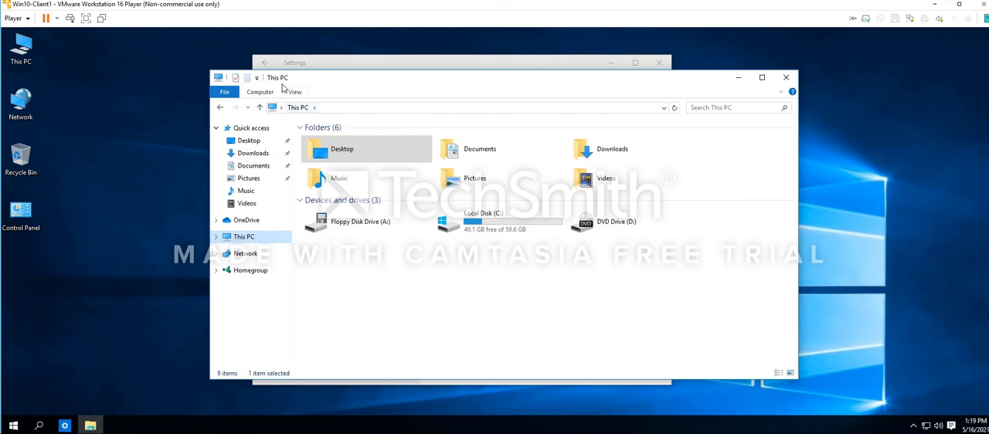
# In the folder options, set File Explorer to open to This PC and apply the change
pyautogui.click(296, 94)
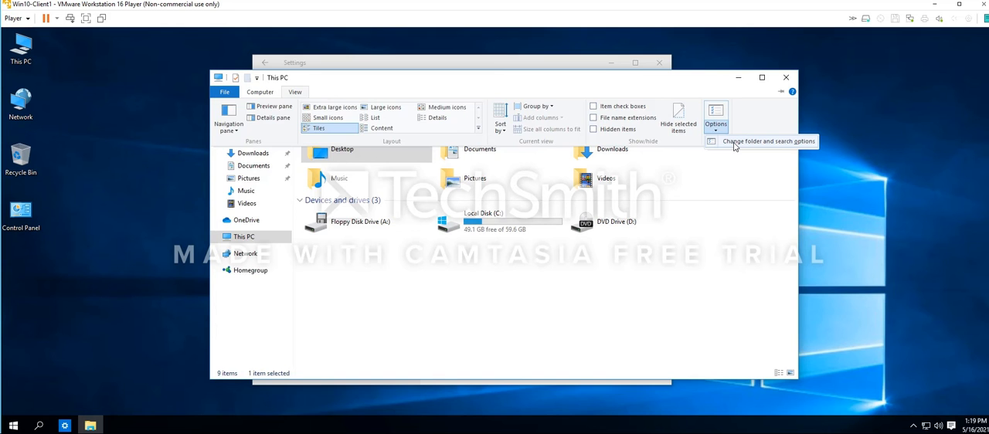
pyautogui.click(765, 141)
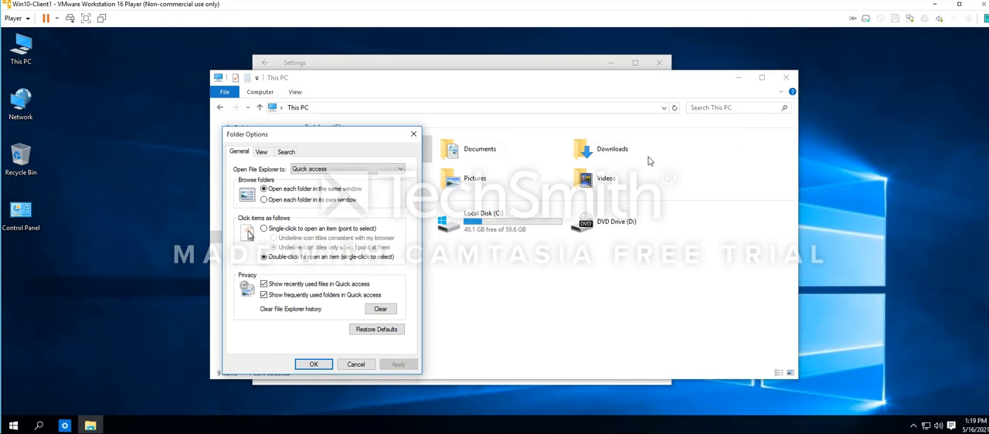
pyautogui.click(346, 170)
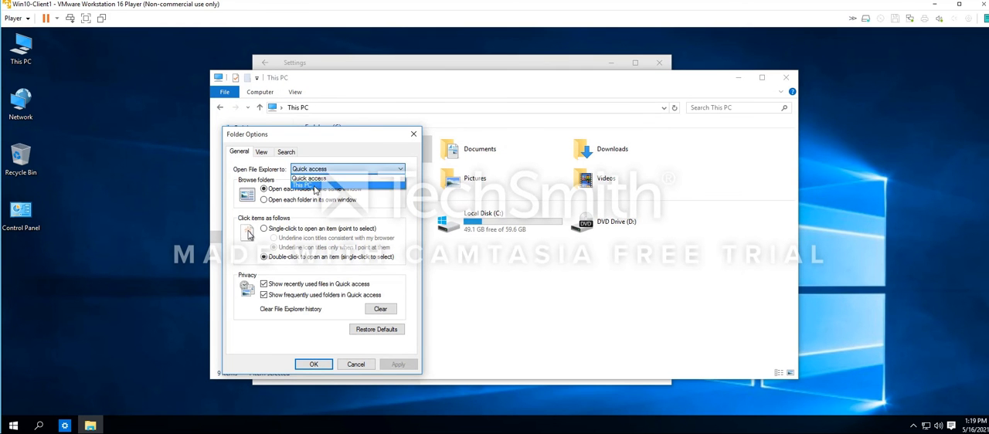
pyautogui.click(316, 187)
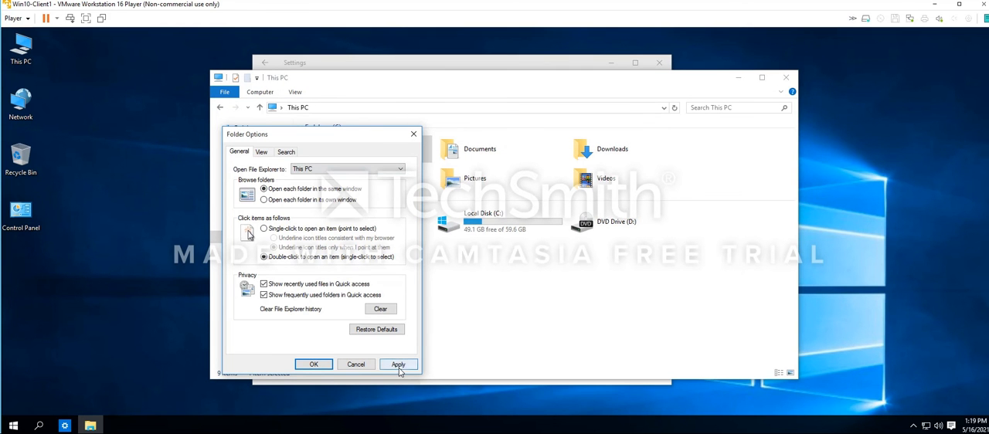
pyautogui.click(398, 365)
# Look through the View and Search folder options, confirm the dialog and close File Explorer
pyautogui.click(267, 156)
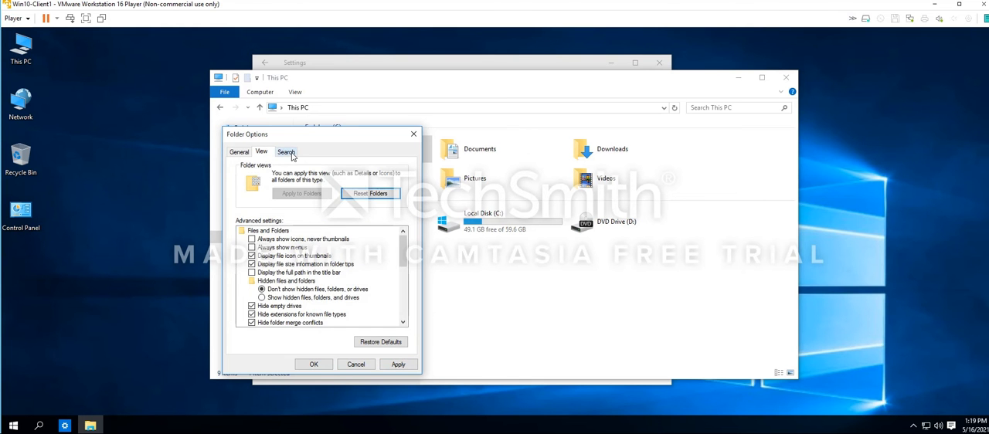
pyautogui.click(288, 153)
pyautogui.click(261, 152)
pyautogui.click(239, 153)
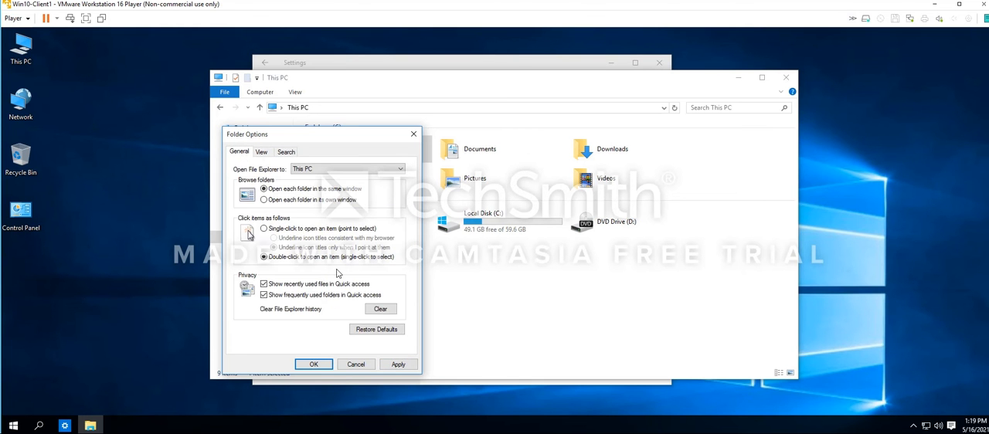
pyautogui.click(381, 365)
pyautogui.click(313, 364)
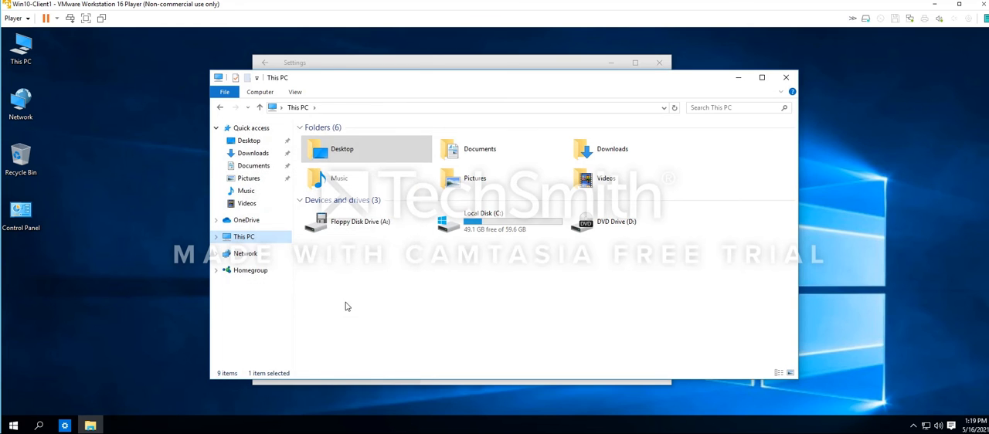
pyautogui.click(787, 78)
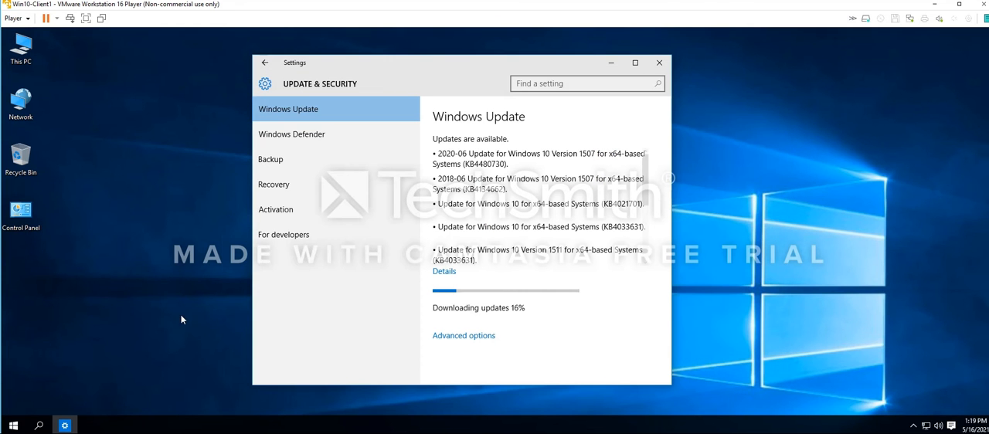
# Reopen File Explorer twice to check which location it starts in, closing it each time
pyautogui.click(14, 426)
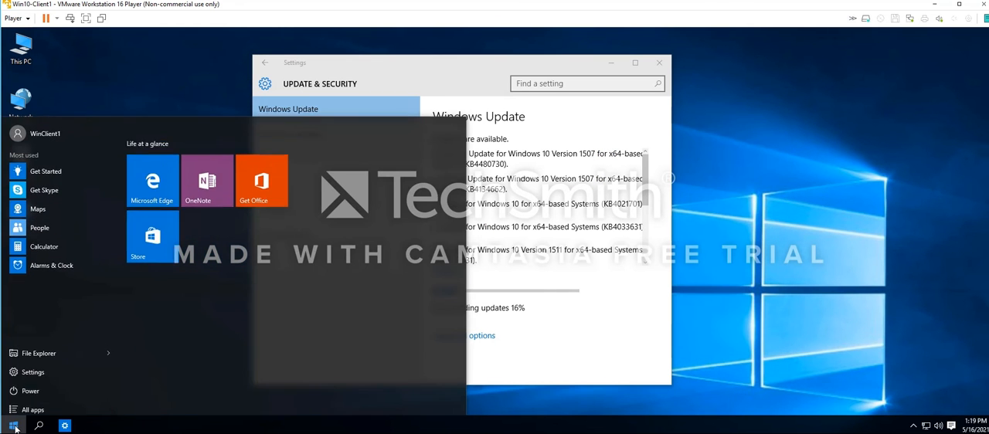
pyautogui.click(42, 356)
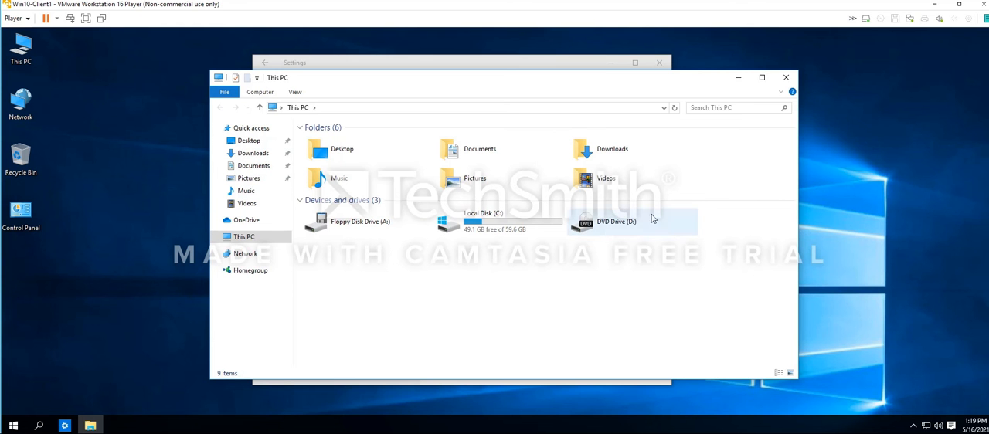
pyautogui.click(788, 79)
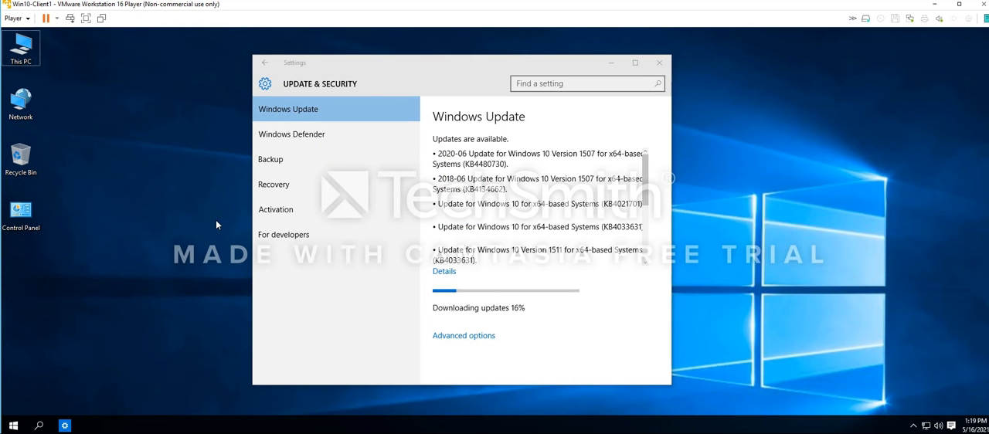
pyautogui.press('super+e')
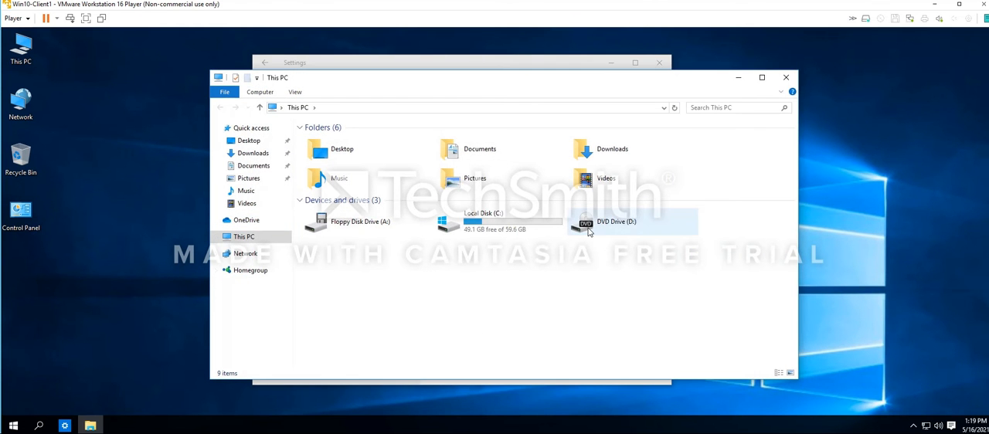
pyautogui.click(788, 79)
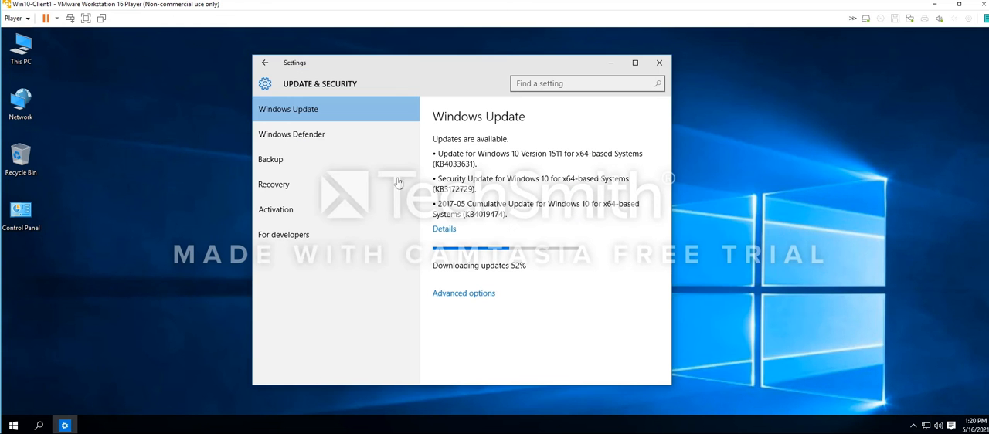
# Rename the computer as Win10Client1 in the system properties, keeping the workgroup, and postpone the restart
pyautogui.rightClick(23, 43)
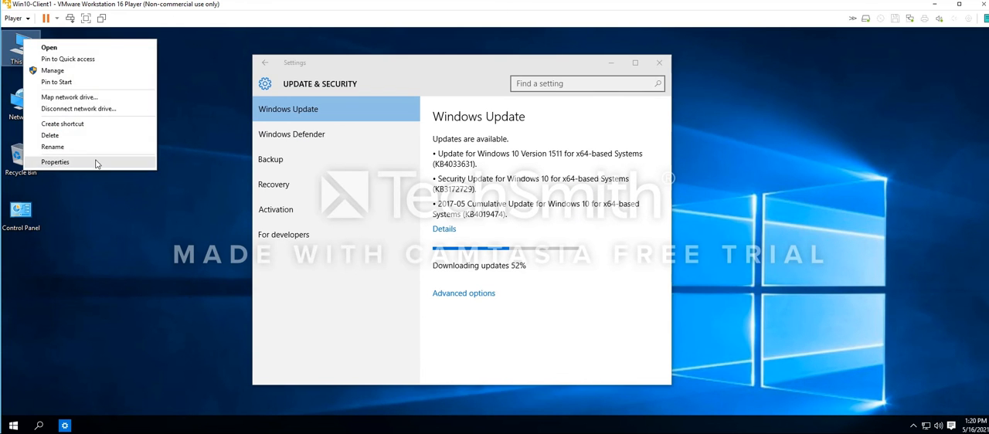
pyautogui.click(55, 162)
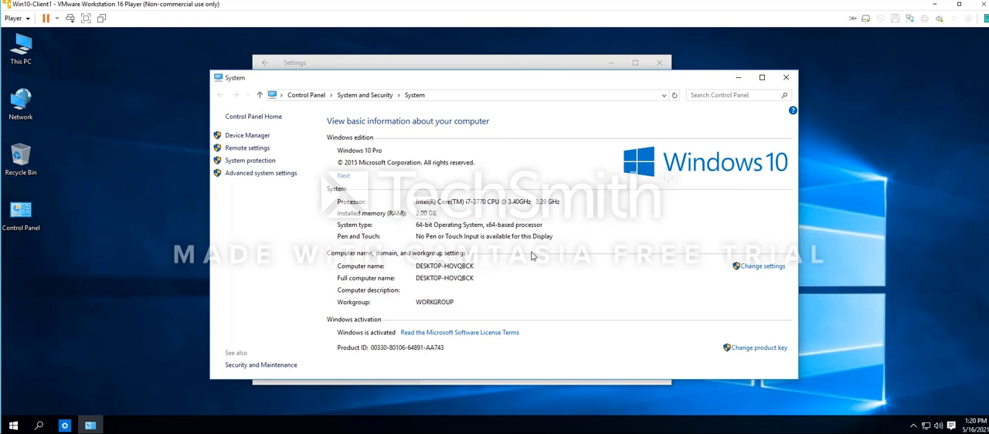
pyautogui.click(760, 268)
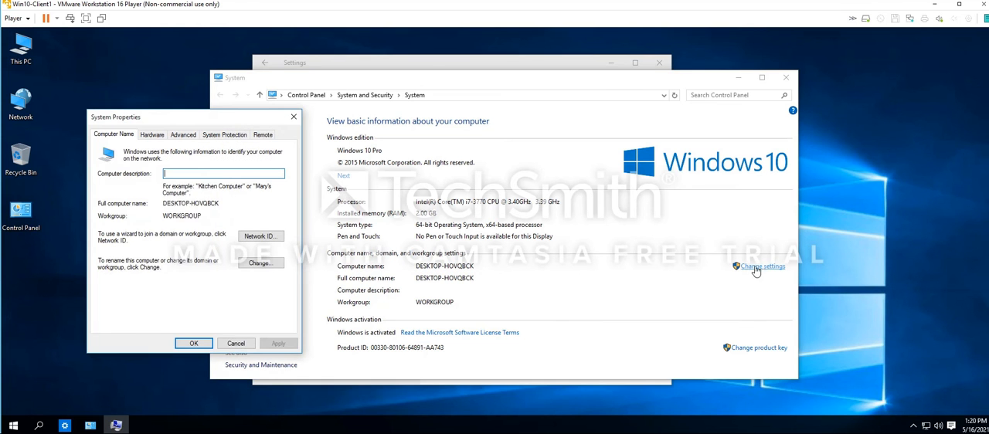
pyautogui.moveTo(210, 121); pyautogui.dragTo(285, 124)
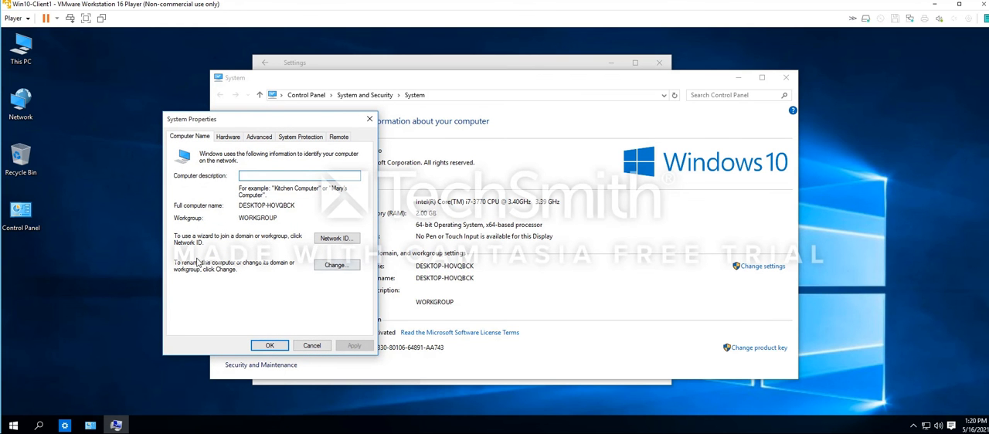
pyautogui.click(333, 266)
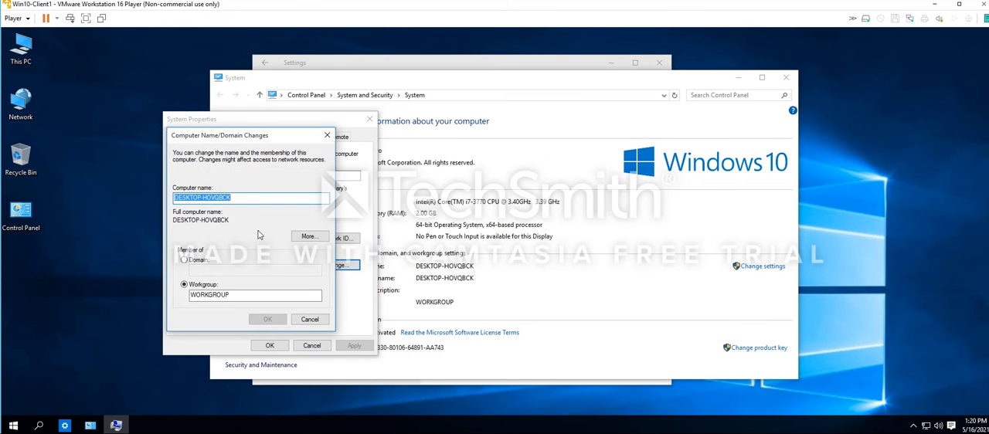
pyautogui.write('Win10')
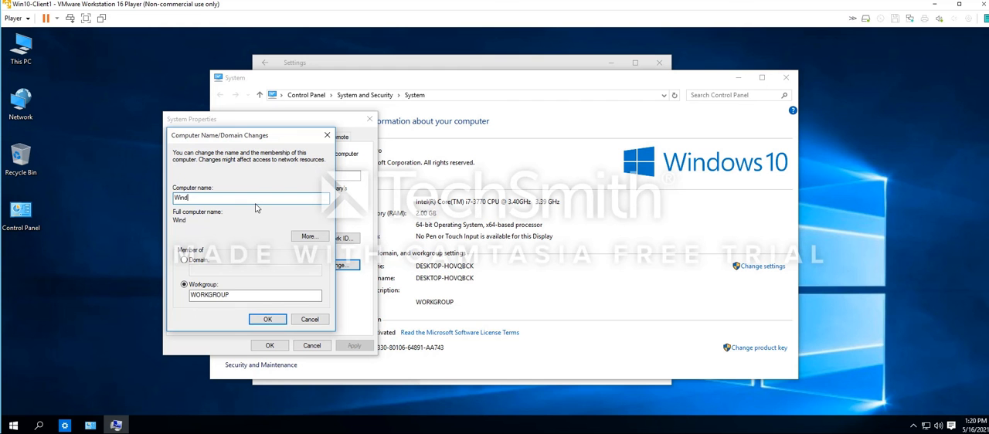
pyautogui.write('Client1')
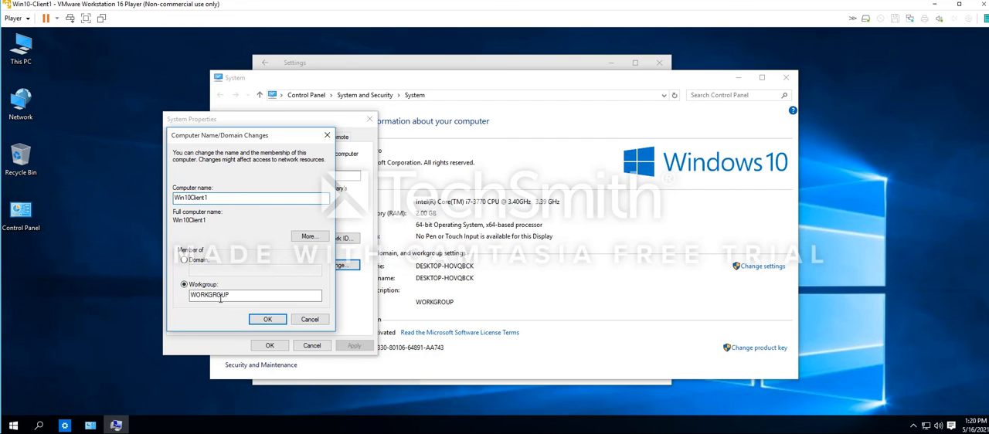
pyautogui.click(270, 321)
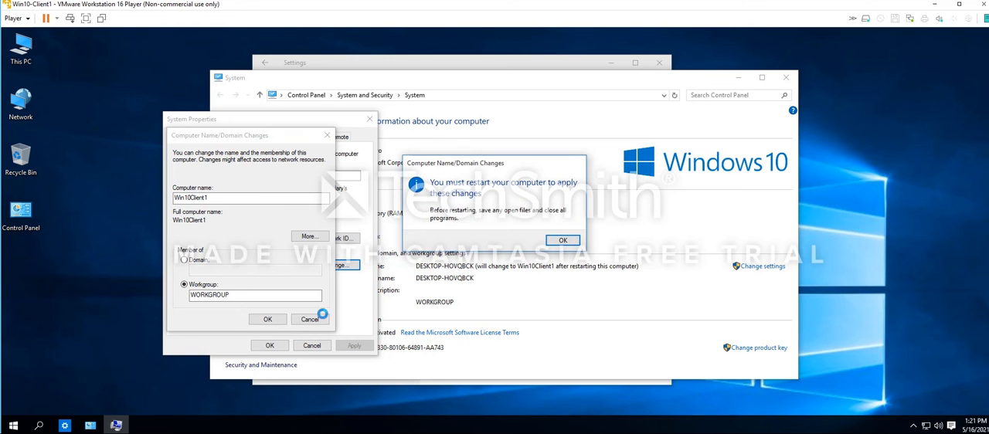
pyautogui.click(563, 241)
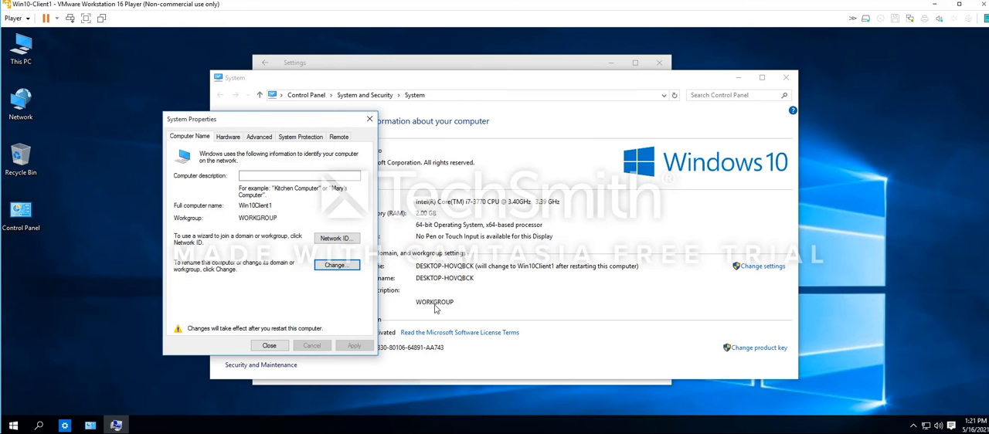
pyautogui.click(269, 346)
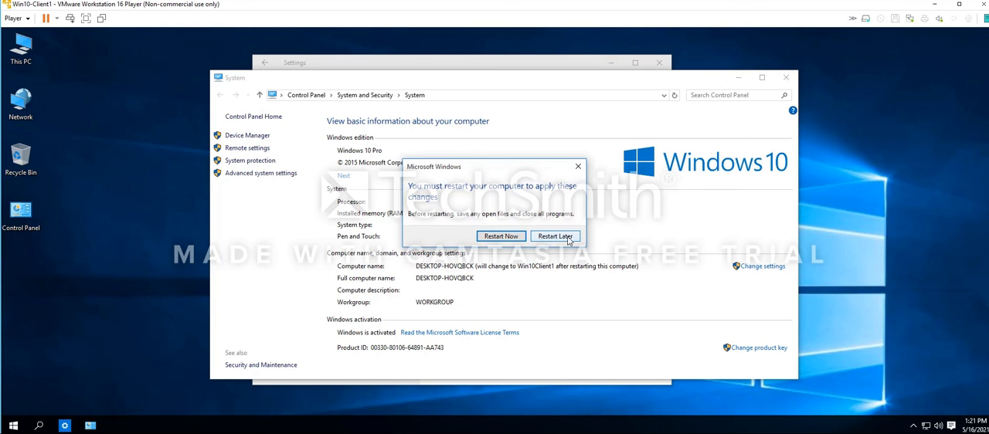
pyautogui.click(555, 236)
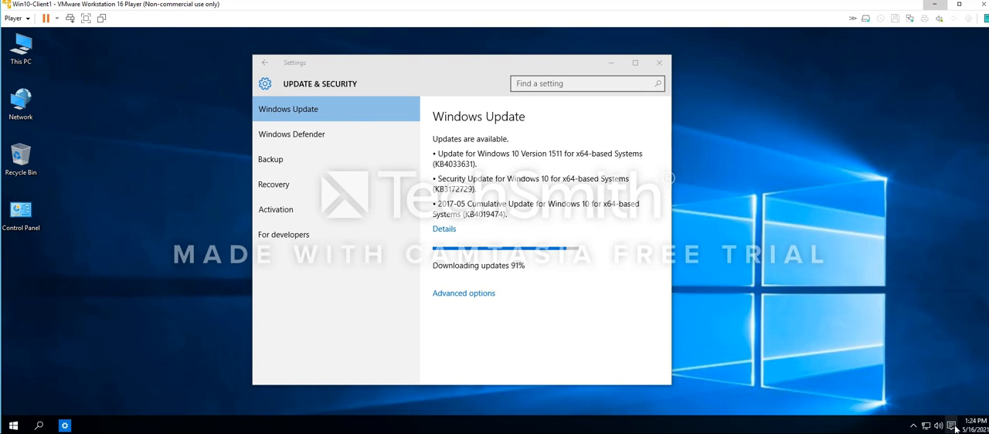
# Turn on Windows SmartScreen from its notification, requiring administrator approval before running an unrecognized app from the Internet
pyautogui.click(954, 428)
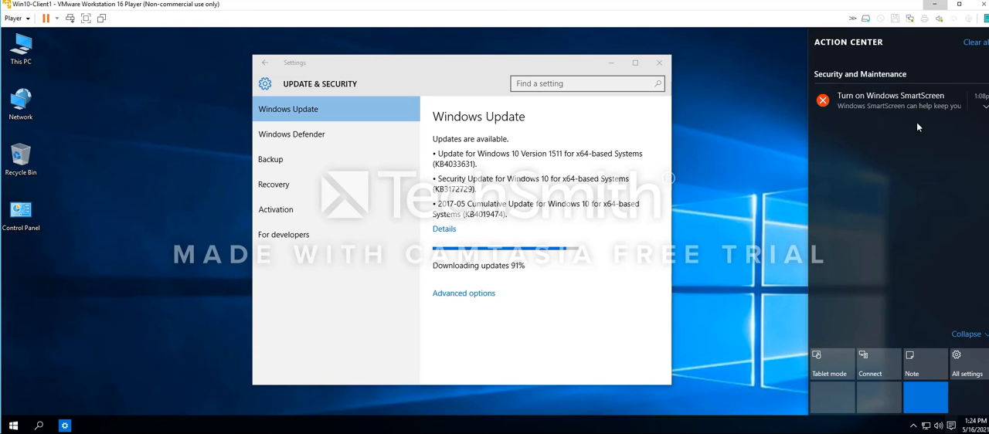
pyautogui.click(870, 97)
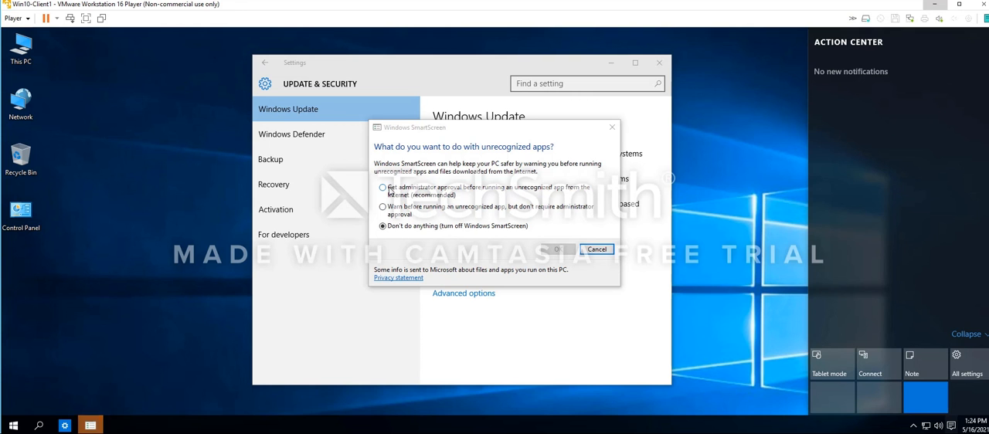
pyautogui.click(389, 191)
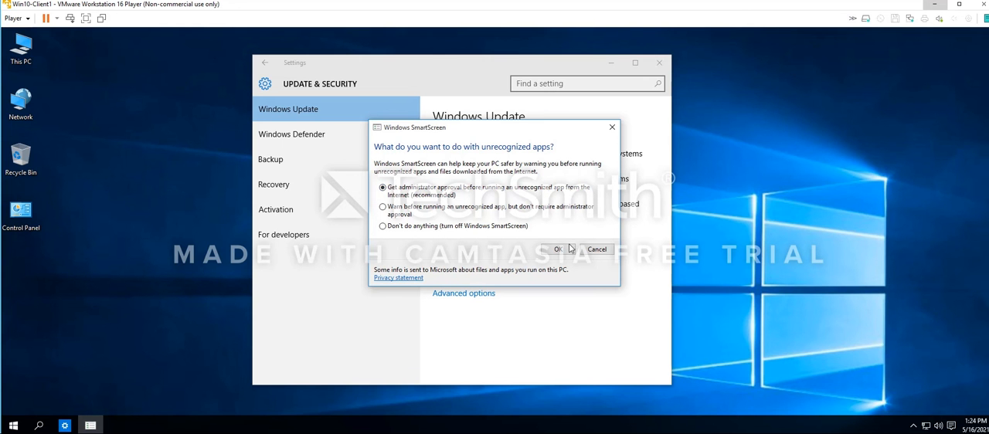
pyautogui.click(555, 252)
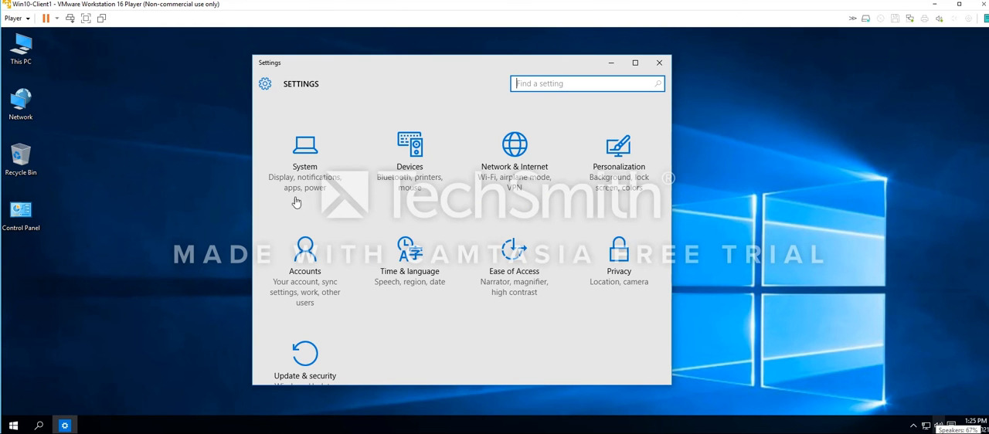
# Review the Location privacy settings, including the location history and the apps allowed to use the location
pyautogui.click(618, 253)
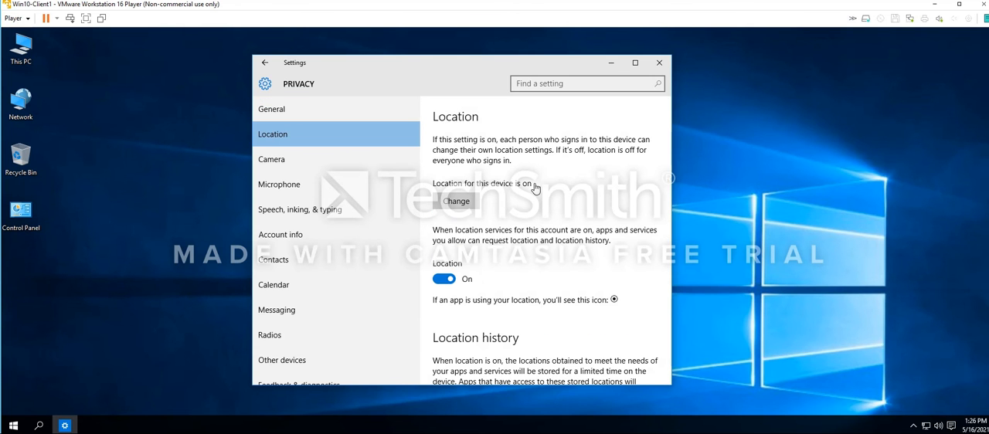
pyautogui.scroll(-3, 540, 200)
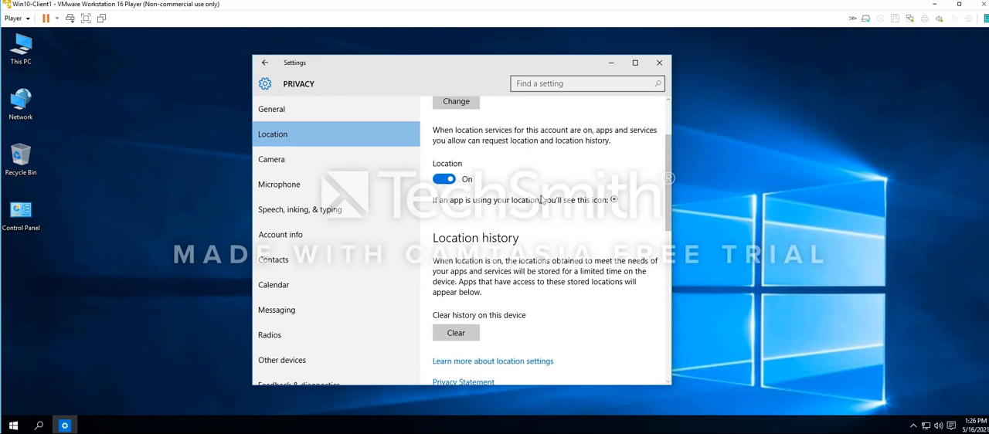
pyautogui.scroll(2, 500, 221)
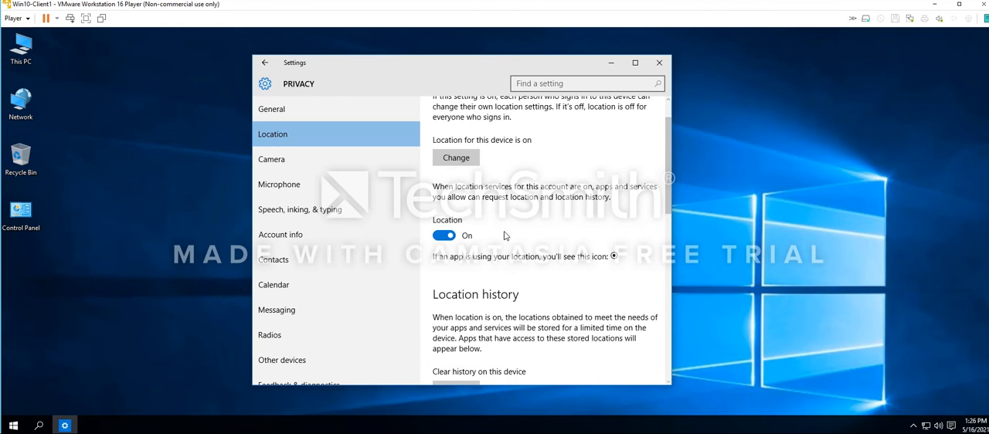
pyautogui.scroll(-8, 542, 244)
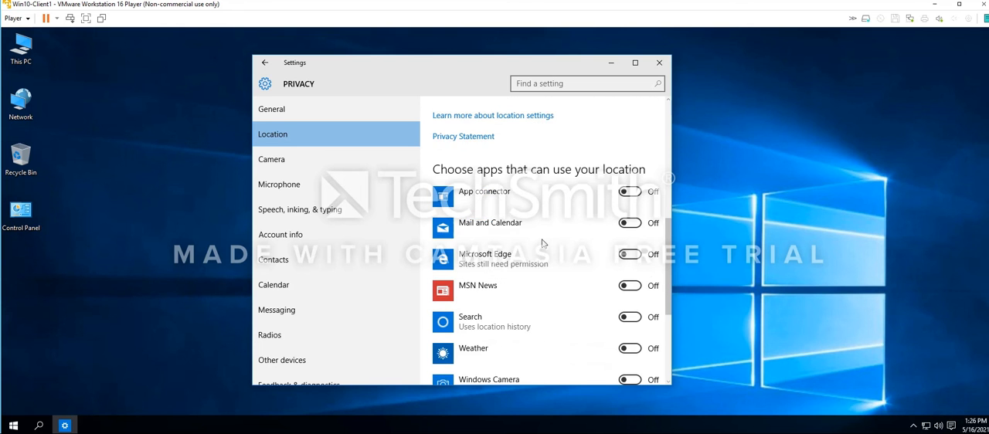
pyautogui.scroll(-2, 581, 243)
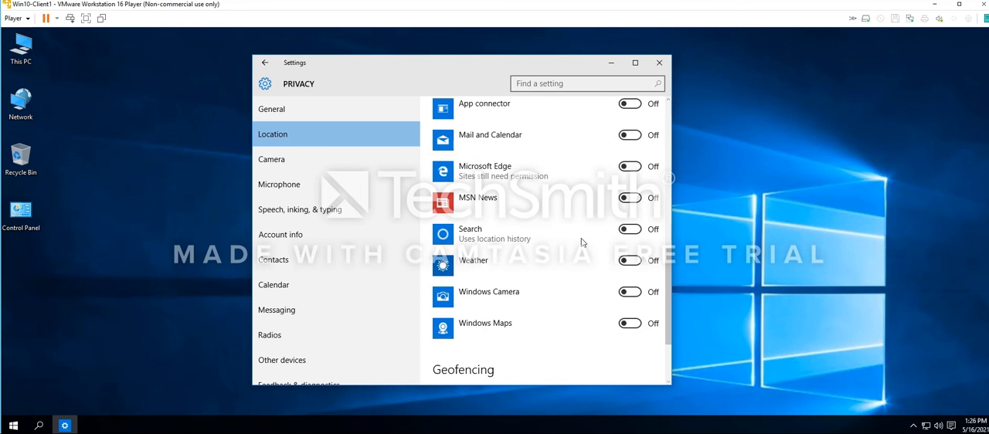
pyautogui.scroll(4, 564, 267)
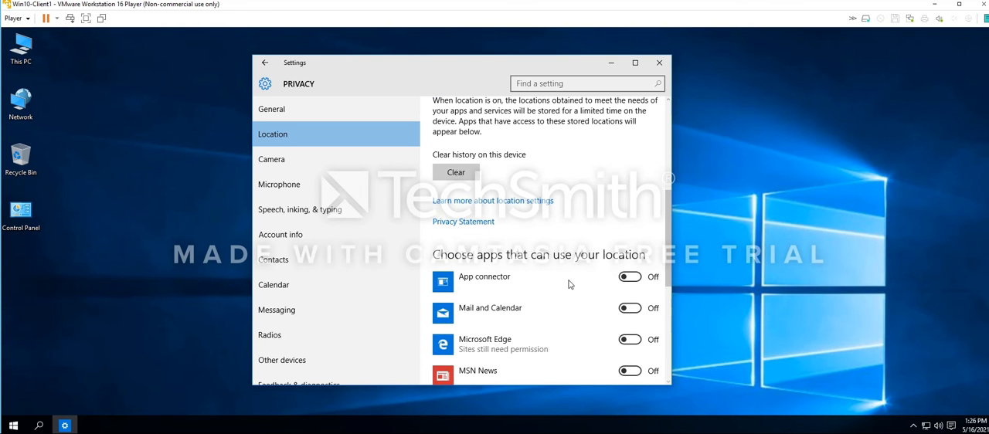
# Turn off app access to the camera and the microphone in the privacy settings
pyautogui.click(292, 160)
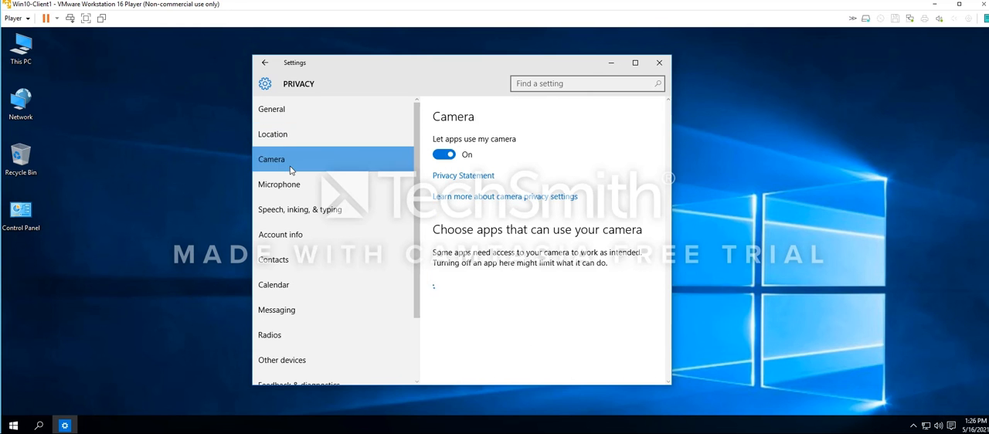
pyautogui.click(441, 157)
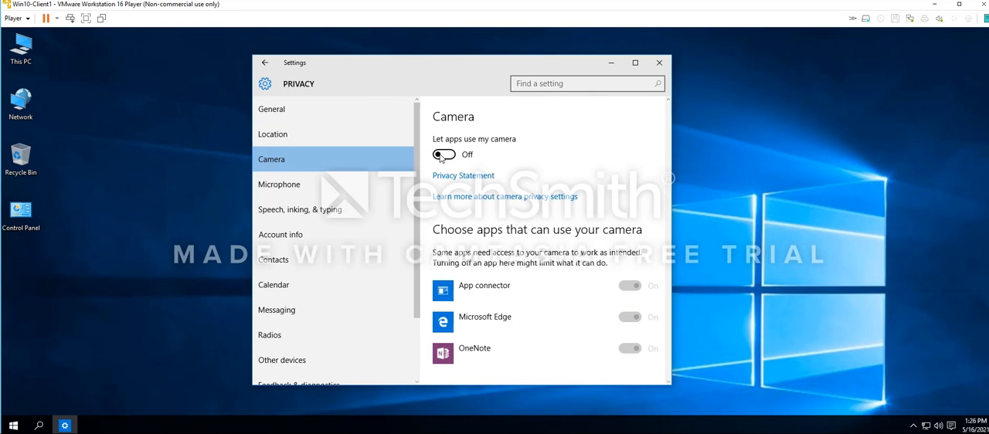
pyautogui.click(279, 190)
pyautogui.click(442, 156)
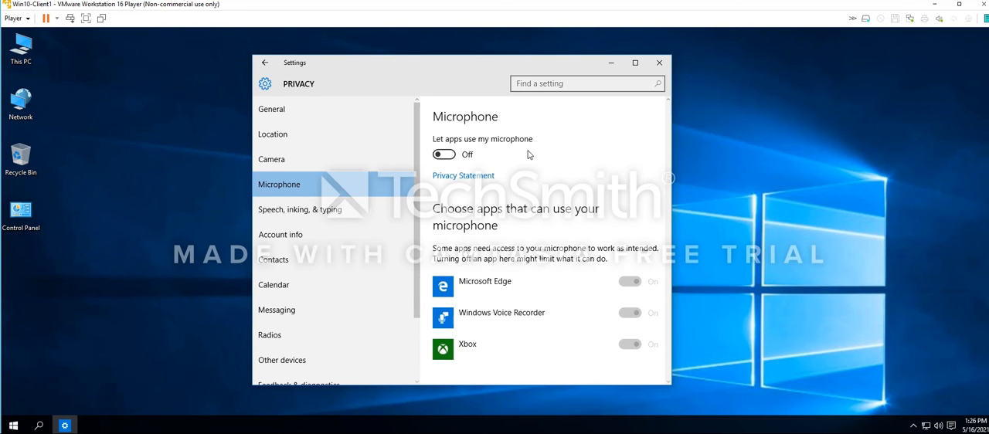
# Turn off contacts access for App connector, Mail and Calendar, and Windows Shell Experience
pyautogui.click(325, 216)
pyautogui.click(293, 238)
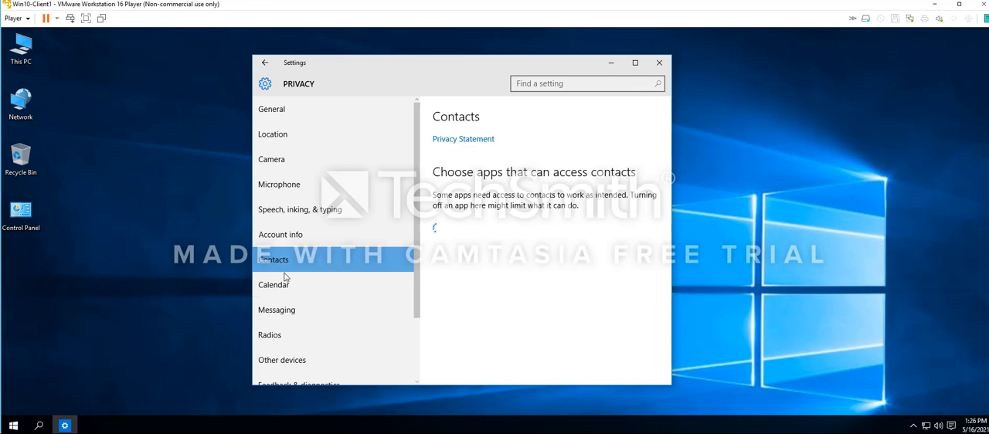
pyautogui.click(284, 285)
pyautogui.click(286, 264)
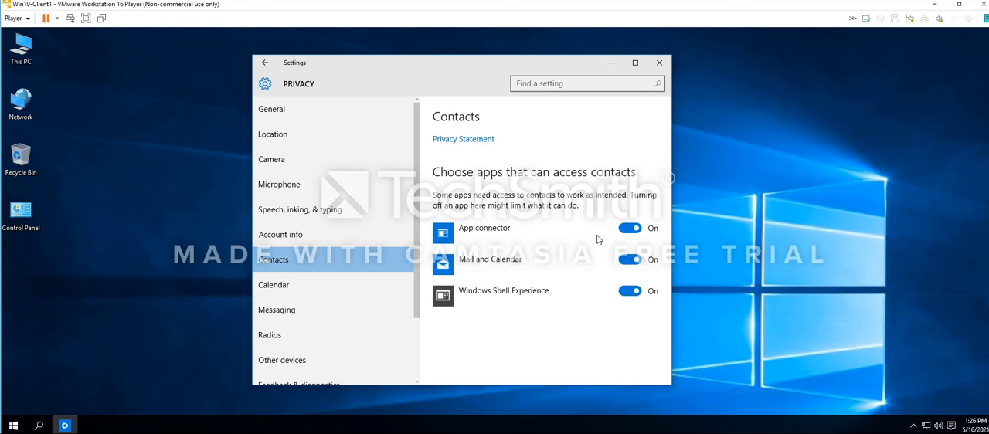
pyautogui.click(626, 229)
pyautogui.click(626, 260)
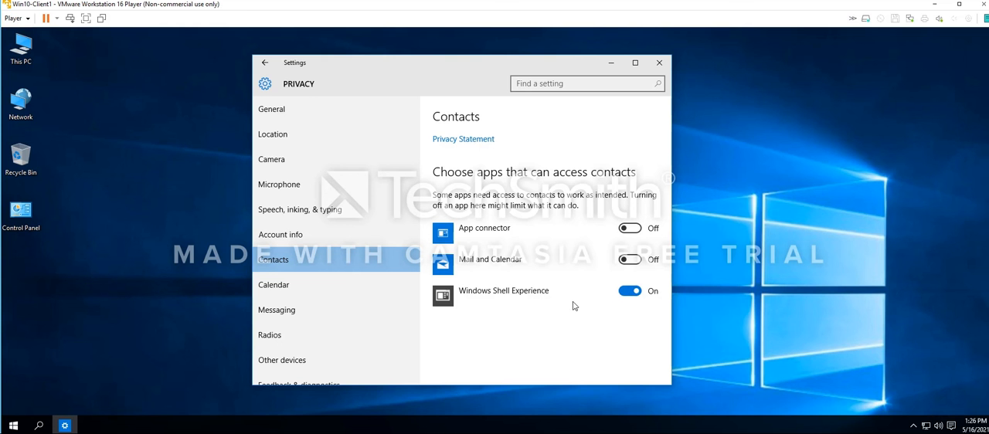
pyautogui.click(622, 292)
# Stop apps from accessing the calendar and from reading or sending messages
pyautogui.click(304, 283)
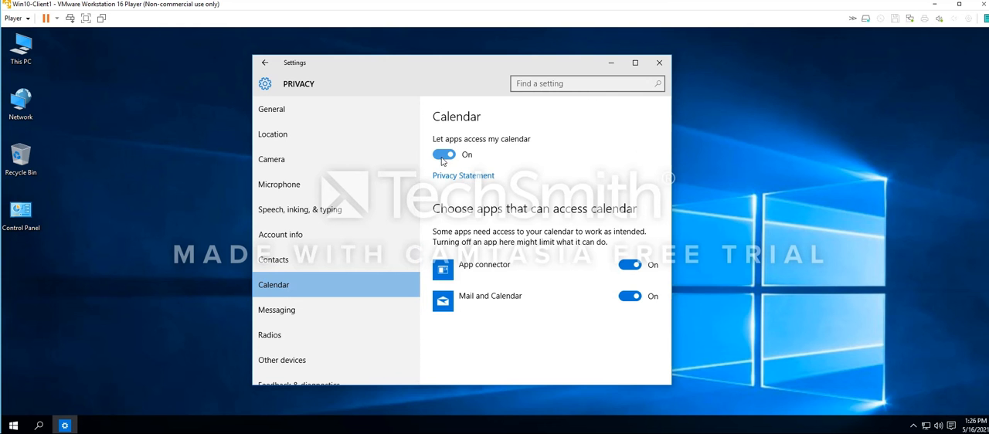
pyautogui.click(443, 155)
pyautogui.click(284, 310)
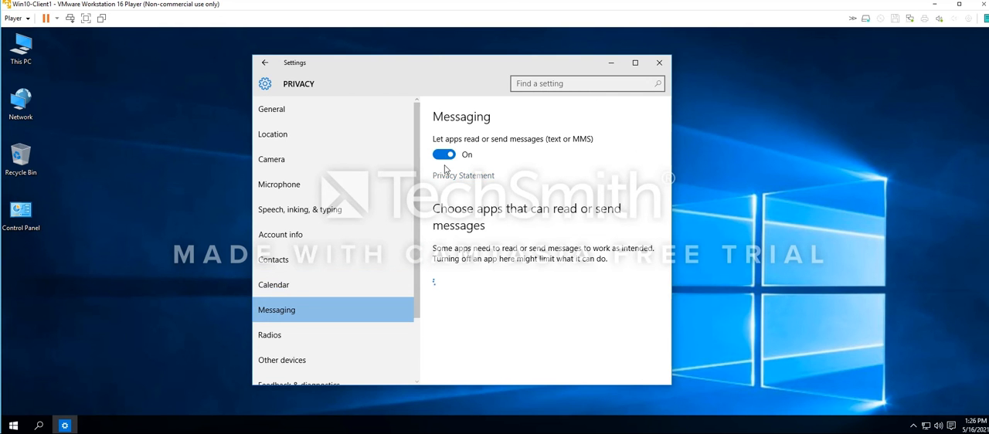
pyautogui.click(444, 154)
# Stop apps from controlling radios and turn off automatic syncing with unpaired wireless devices
pyautogui.scroll(-3, 340, 255)
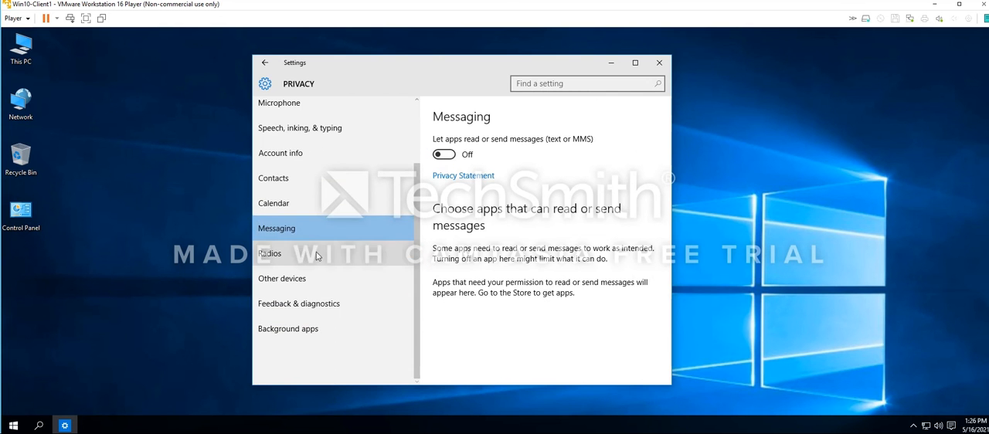
pyautogui.click(317, 257)
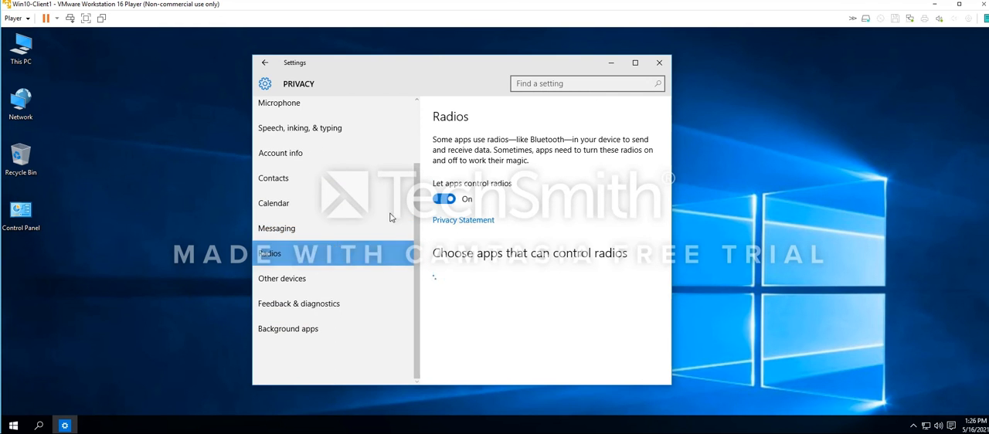
pyautogui.click(443, 199)
pyautogui.click(291, 288)
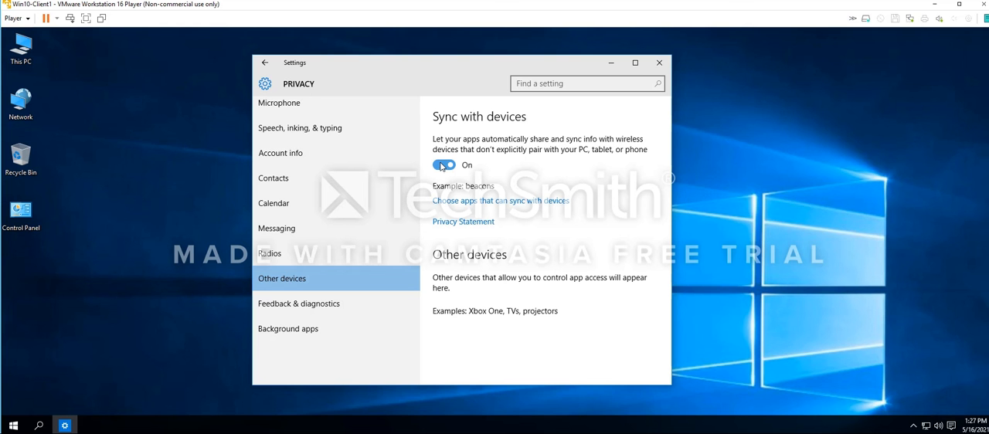
pyautogui.click(443, 165)
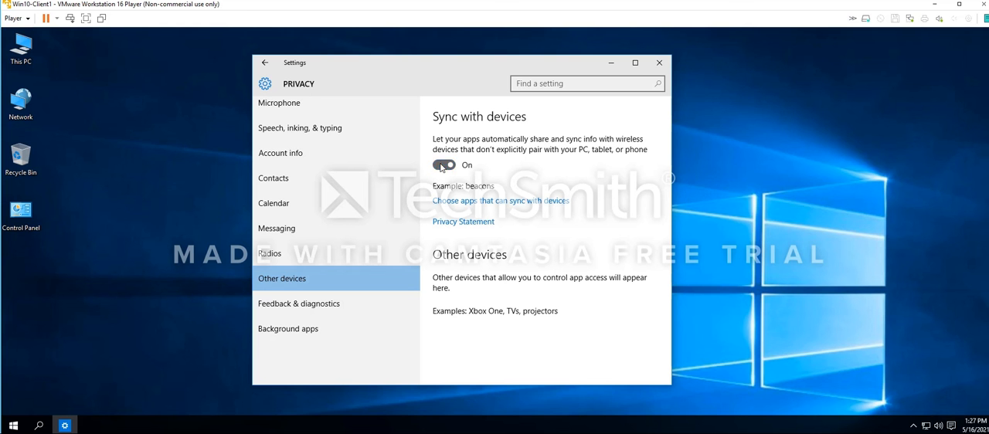
# Turn off background running for every listed app, from Alarms & Clock through Store and Xbox
pyautogui.click(293, 313)
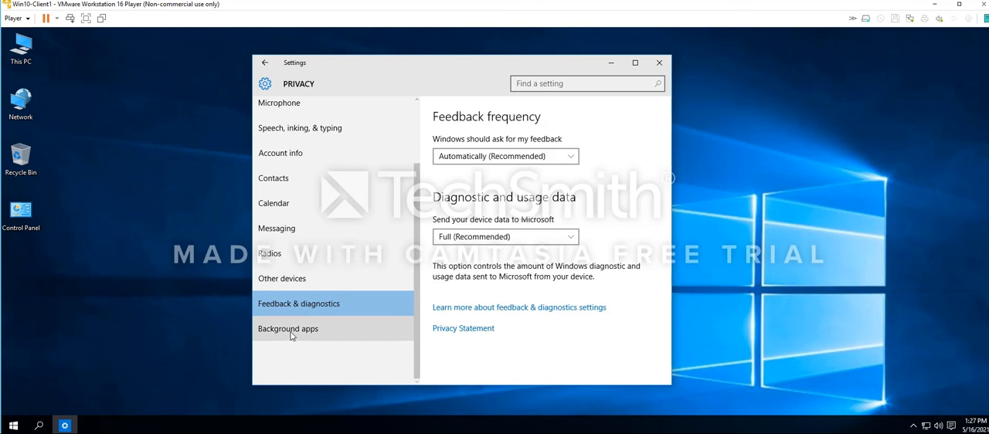
pyautogui.click(292, 333)
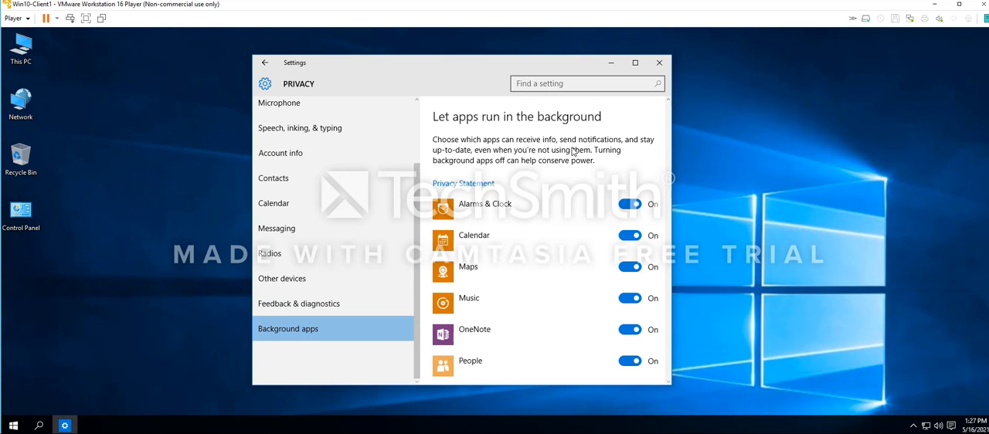
pyautogui.click(635, 62)
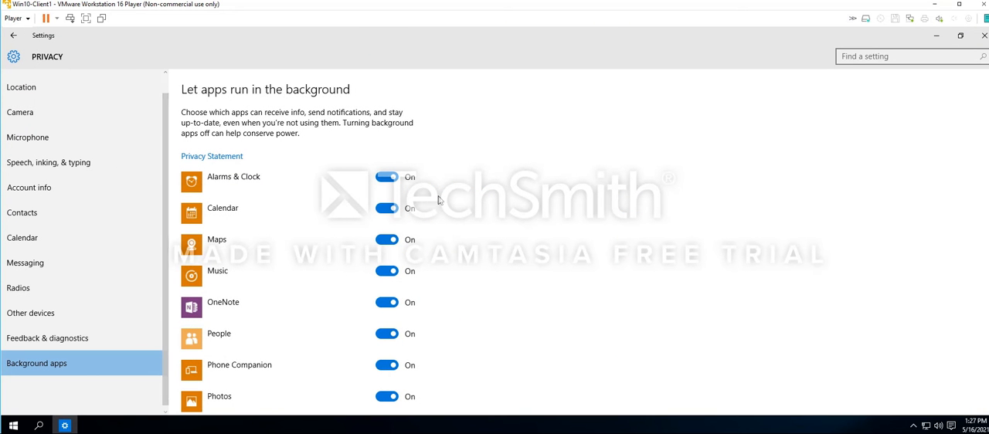
pyautogui.click(382, 179)
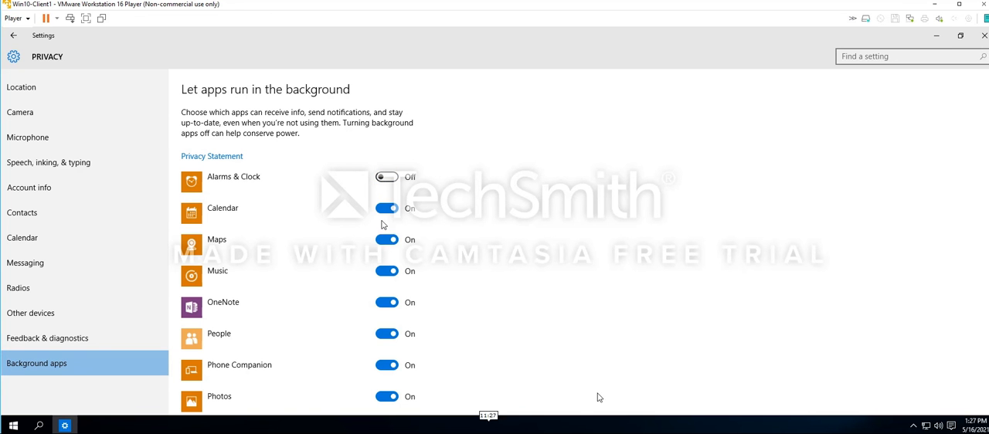
pyautogui.click(384, 210)
pyautogui.click(386, 242)
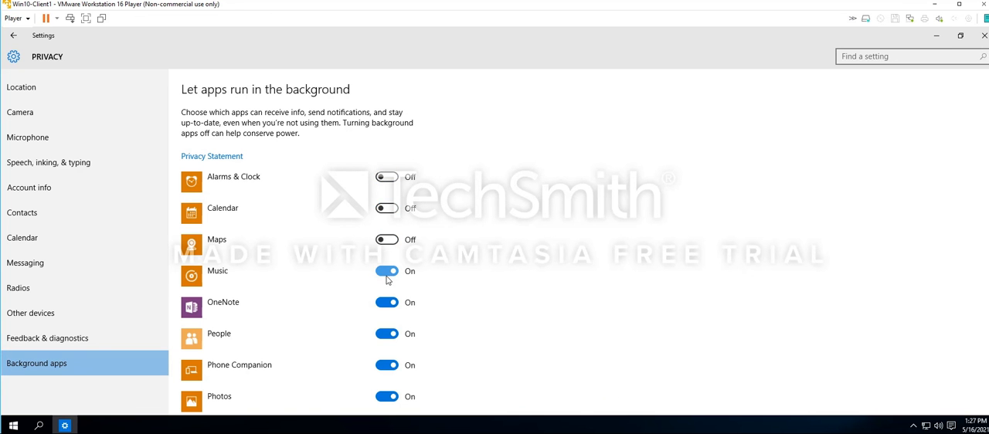
pyautogui.click(386, 303)
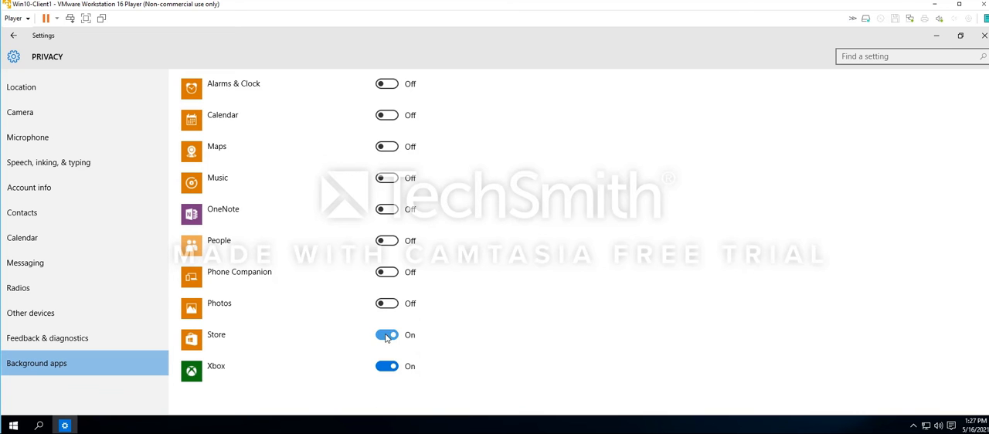
pyautogui.click(386, 335)
pyautogui.click(385, 366)
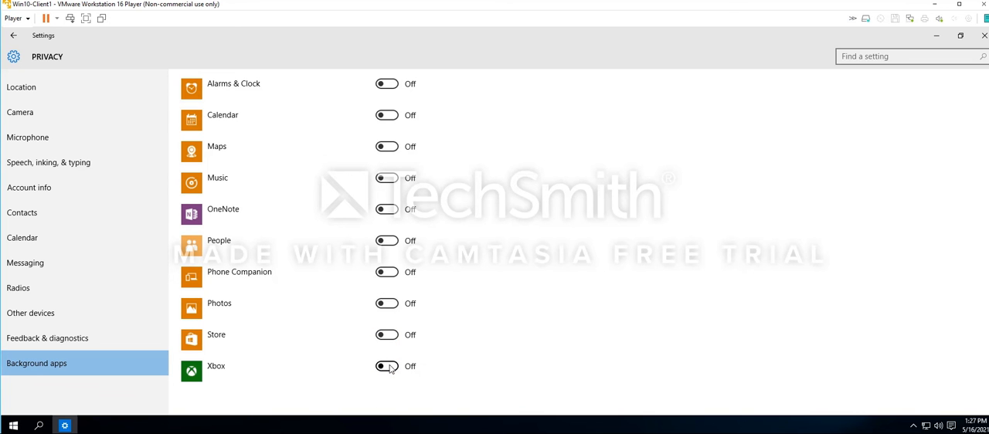
pyautogui.scroll(1, 285, 324)
pyautogui.scroll(1, 289, 325)
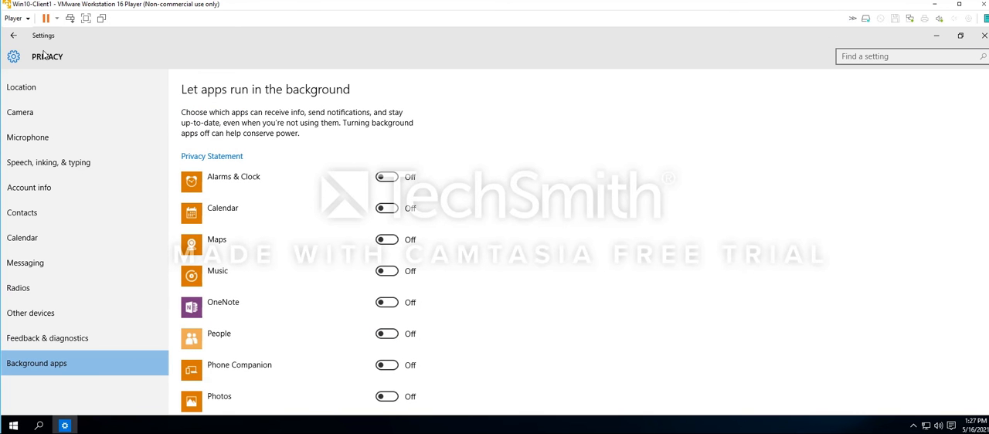
# Leave the privacy settings, check the Windows Update download progress, and move the restored Settings window aside
pyautogui.click(14, 35)
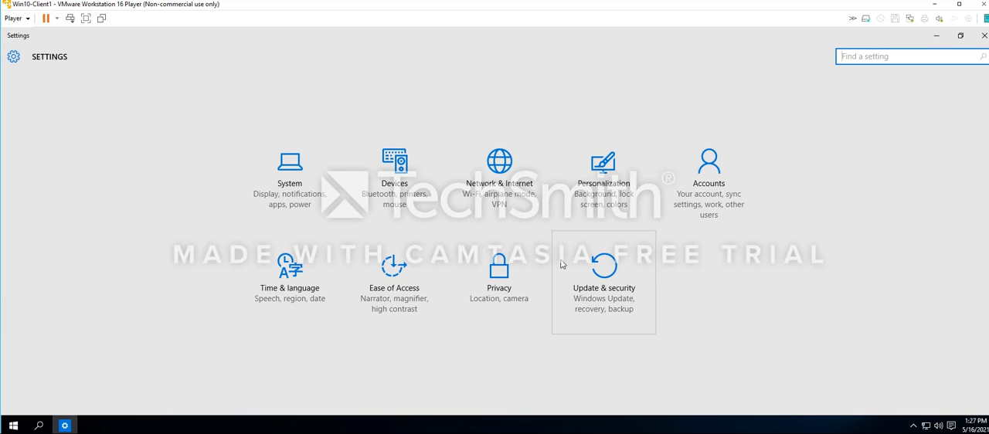
pyautogui.click(606, 288)
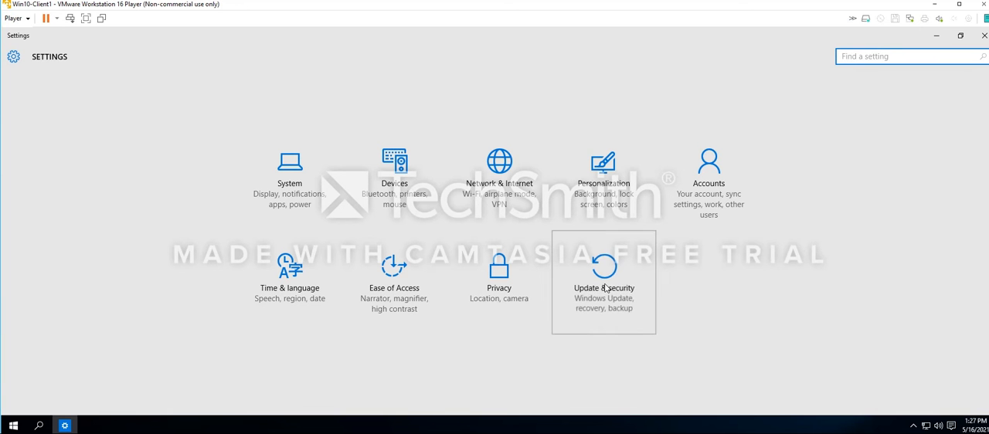
pyautogui.click(960, 37)
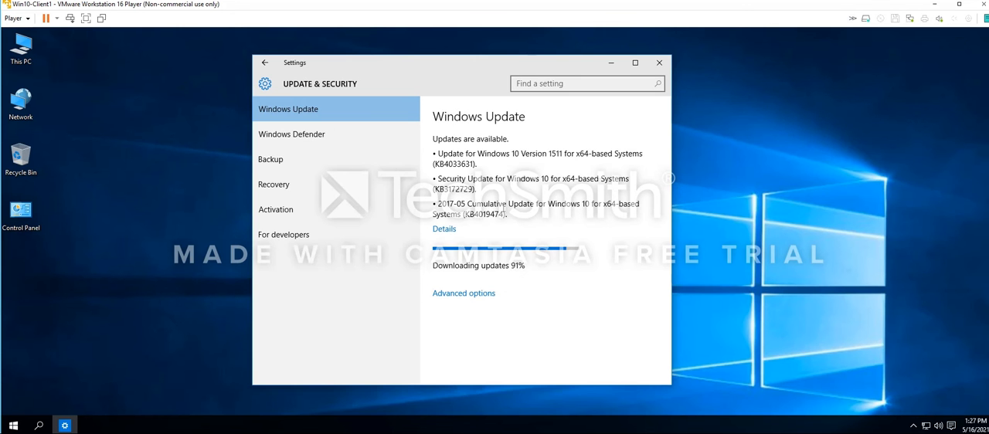
pyautogui.moveTo(368, 67); pyautogui.dragTo(446, 66)
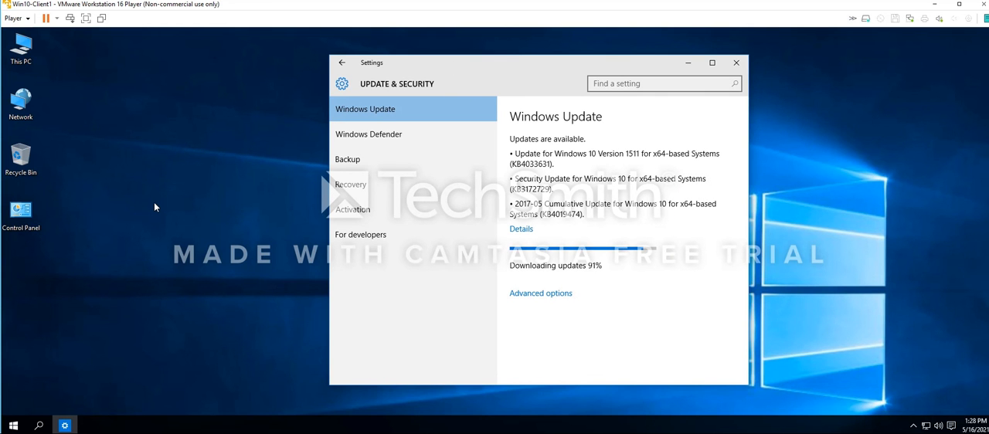
# Run msconfig to open System Configuration and show its startup section
pyautogui.press('super+r')
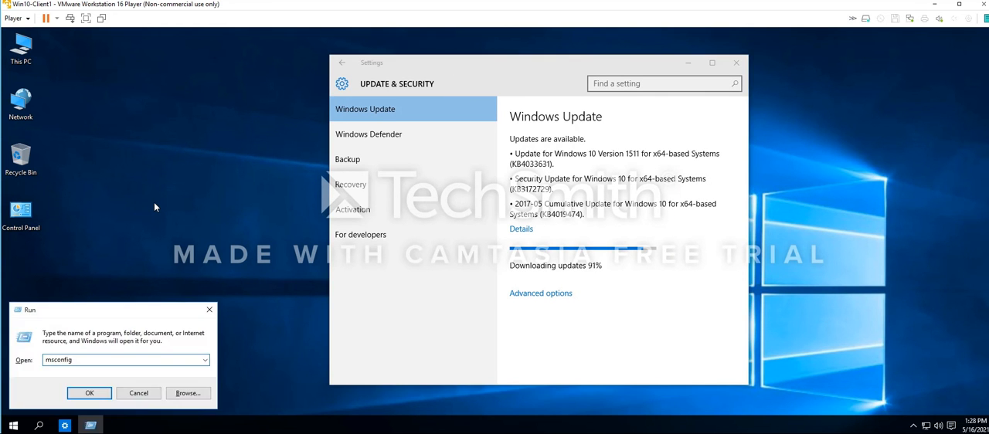
pyautogui.press('Return')
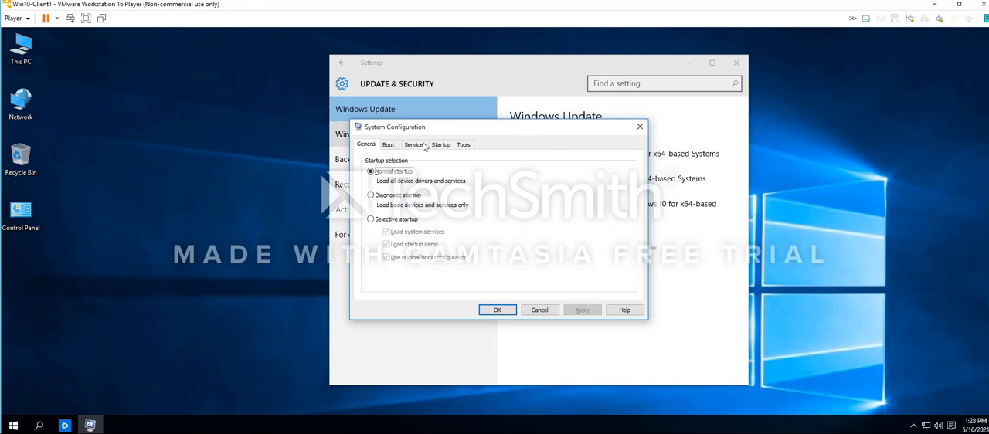
pyautogui.click(438, 146)
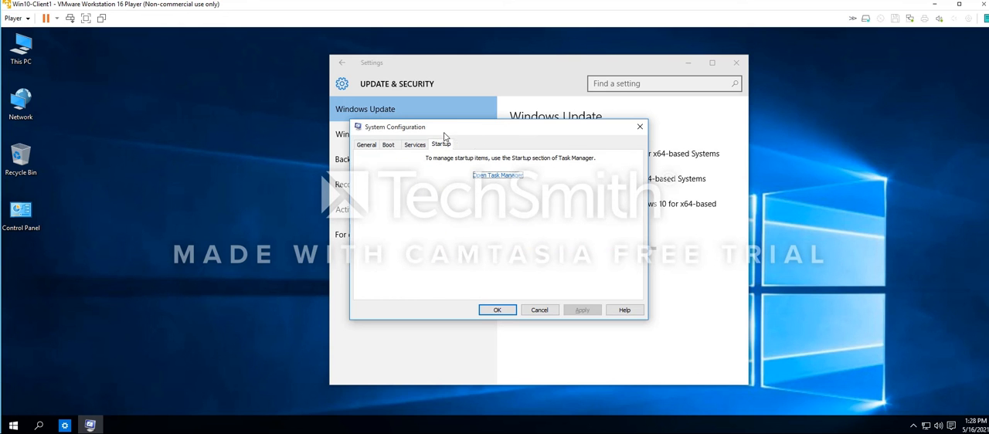
# Look through the full list of services in System Configuration, checking each one's manufacturer and status
pyautogui.click(418, 146)
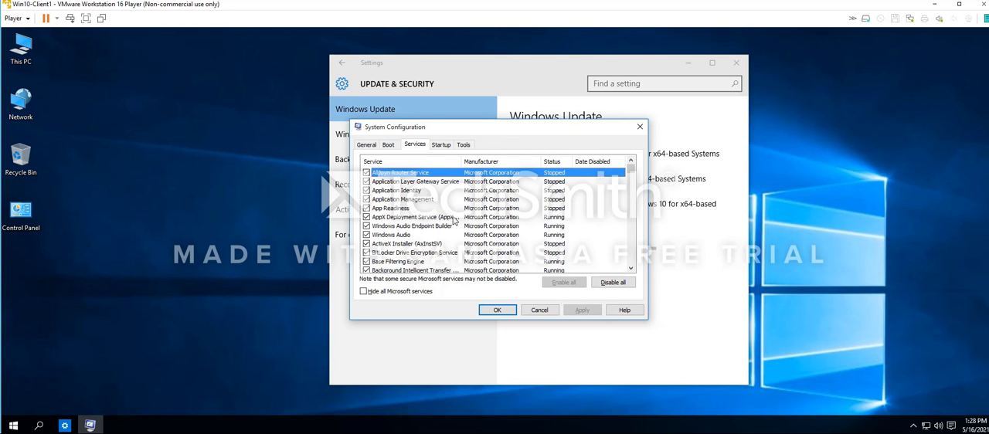
pyautogui.scroll(-2, 454, 222)
pyautogui.scroll(-6, 454, 221)
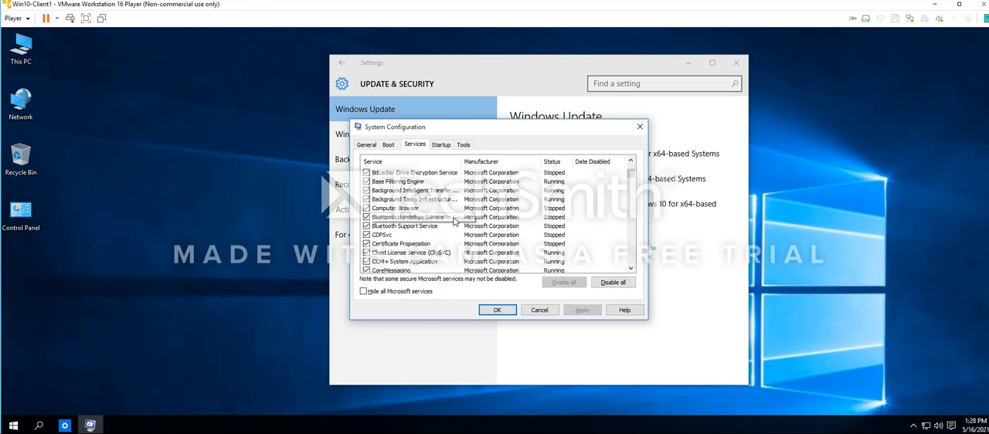
pyautogui.scroll(-5, 446, 229)
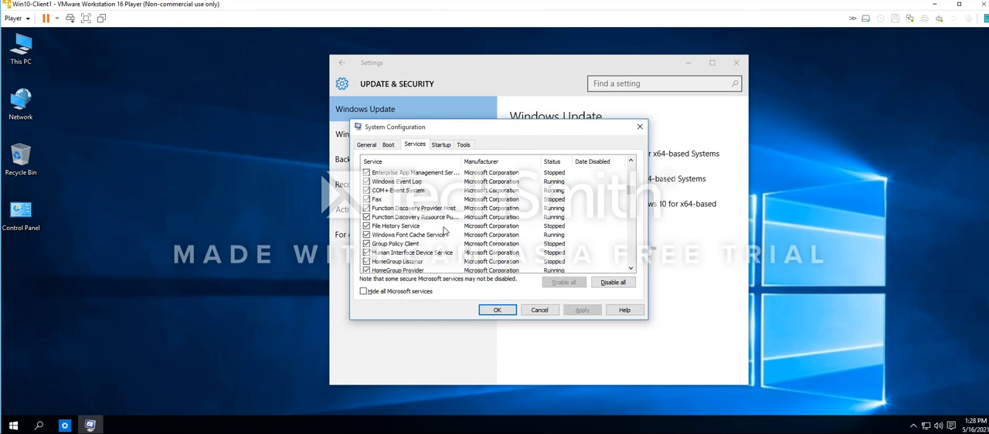
pyautogui.scroll(-1, 445, 230)
pyautogui.scroll(-3, 445, 229)
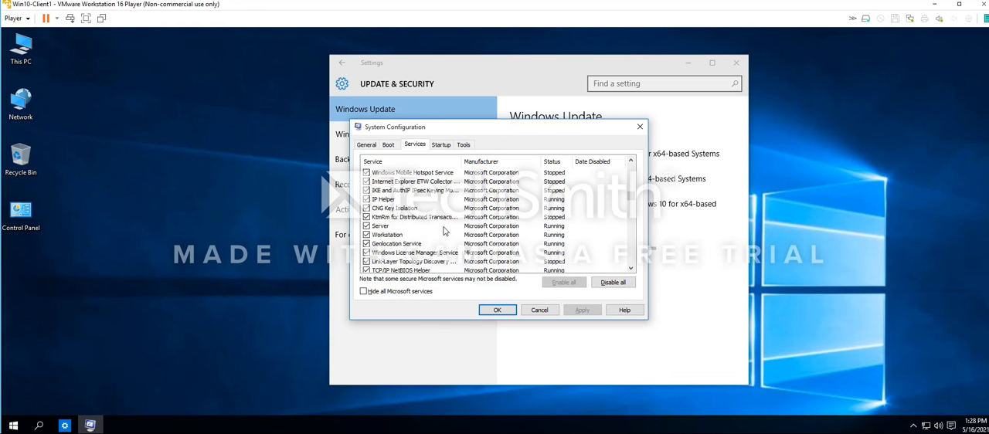
pyautogui.scroll(-3, 444, 230)
pyautogui.scroll(-4, 445, 229)
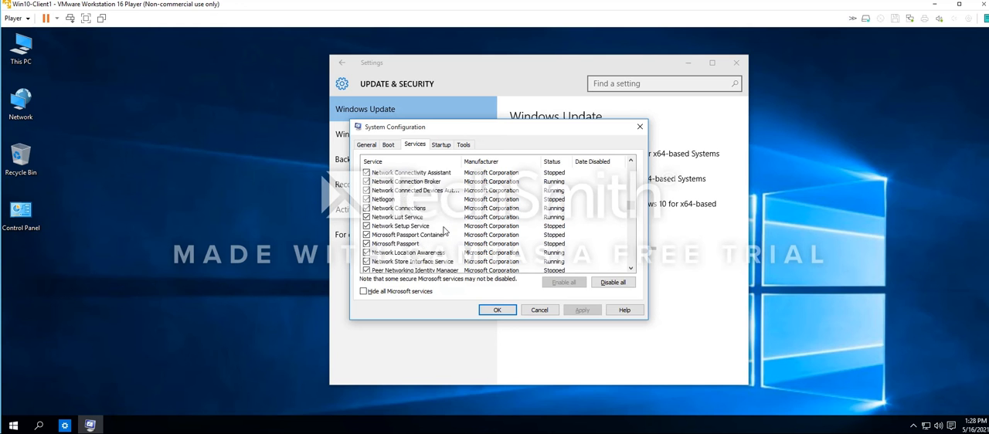
pyautogui.scroll(-5, 445, 229)
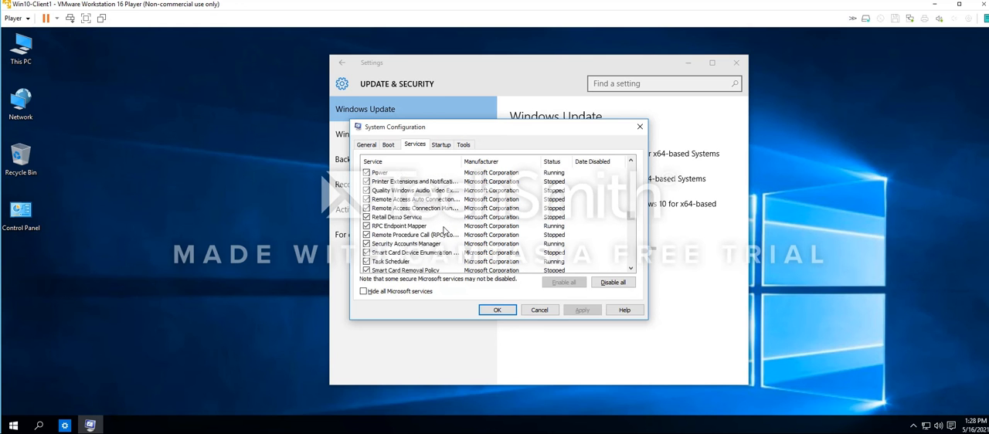
pyautogui.scroll(-4, 445, 230)
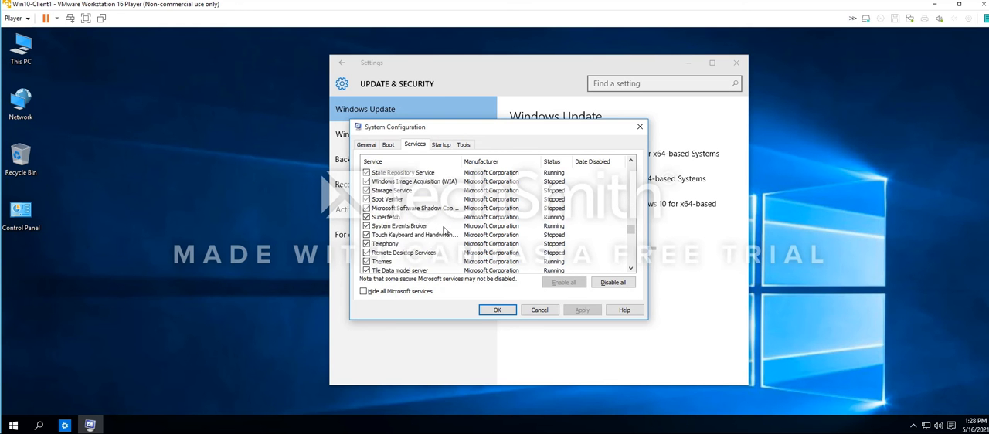
pyautogui.scroll(-4, 444, 230)
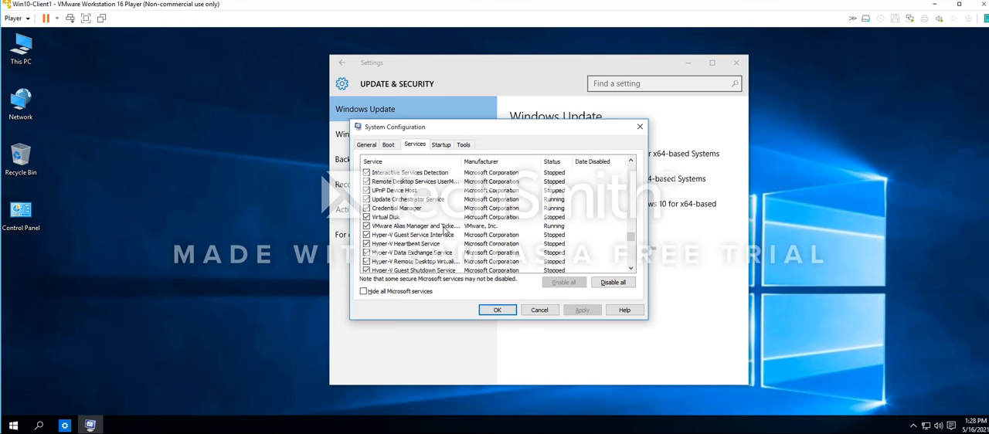
pyautogui.scroll(-2, 445, 230)
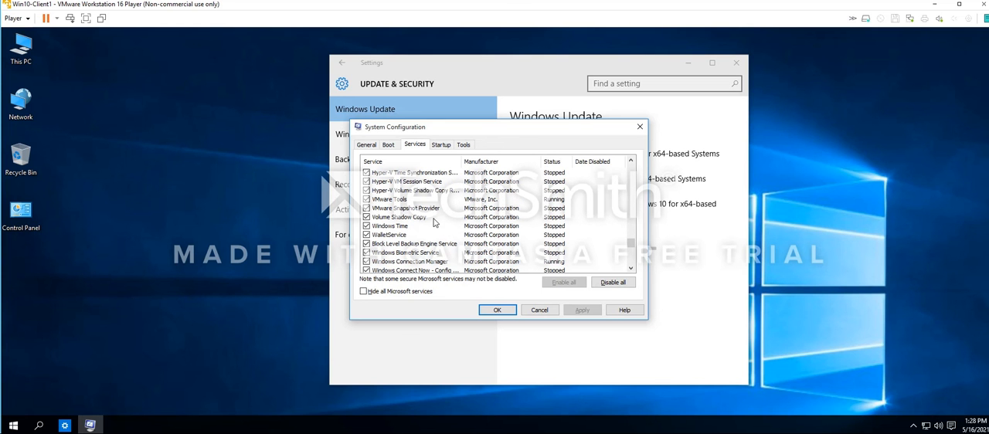
# Hide all Microsoft services to inspect the third-party ones, and show the full service list again
pyautogui.scroll(2, 434, 223)
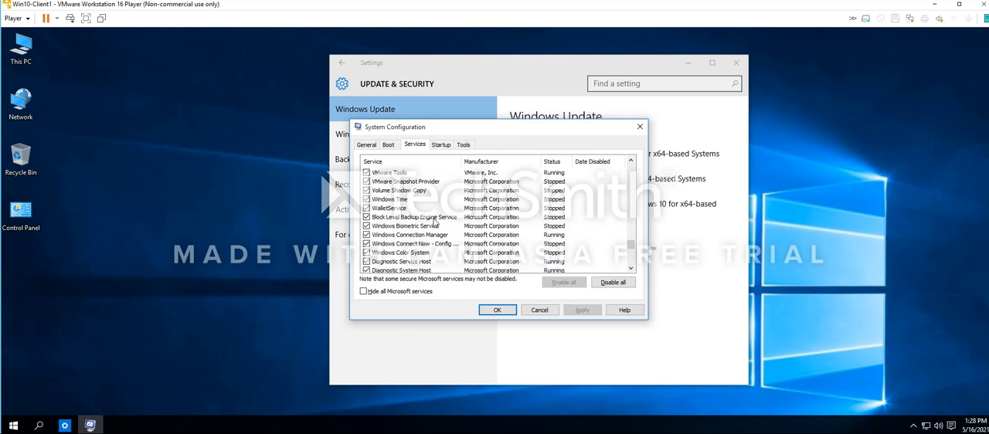
pyautogui.click(375, 298)
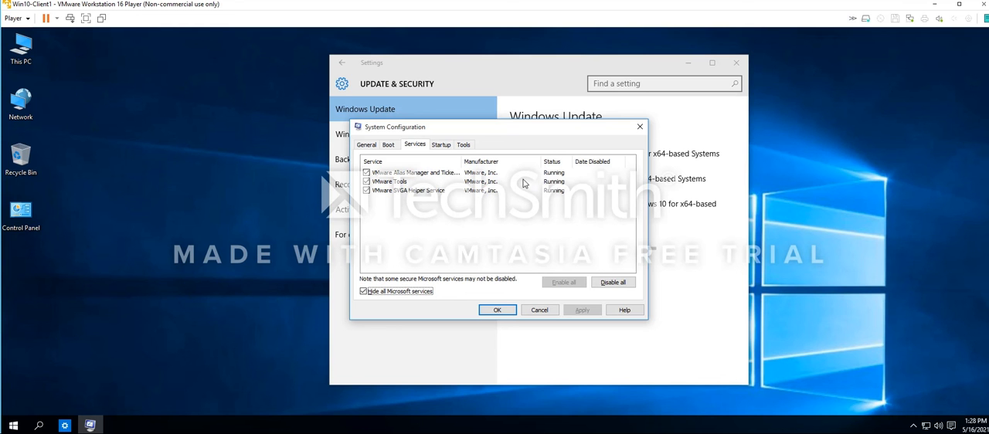
pyautogui.click(391, 293)
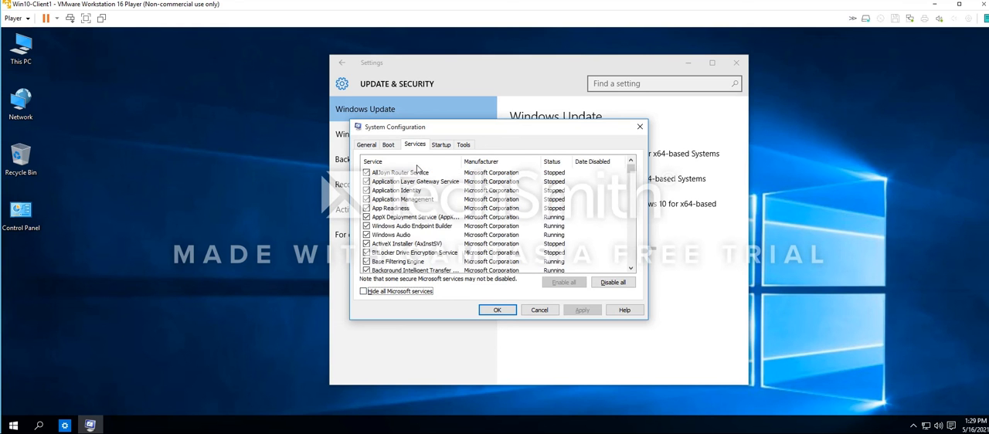
# Open Task Manager from System Configuration's startup section and disable Microsoft OneDrive at startup
pyautogui.click(441, 146)
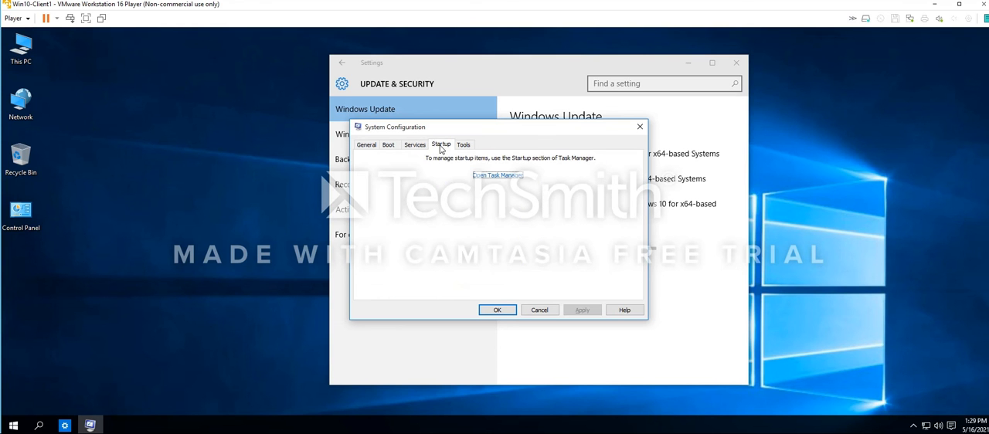
pyautogui.click(500, 177)
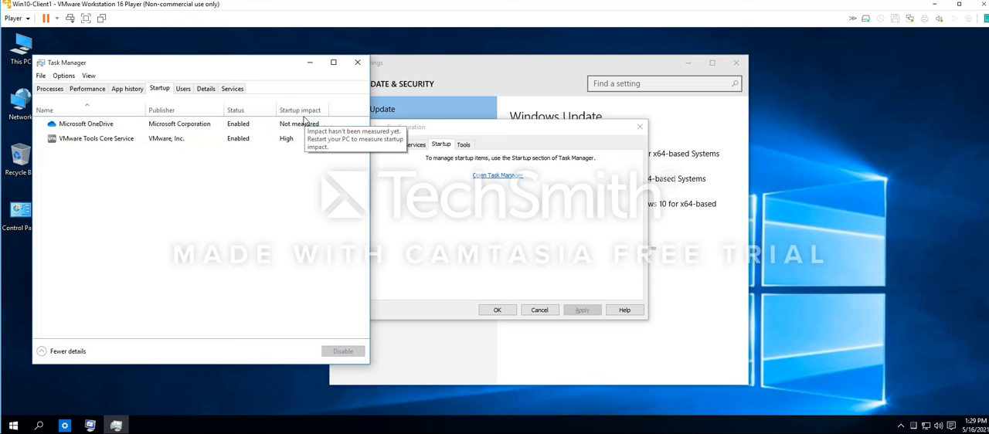
pyautogui.click(241, 129)
pyautogui.click(346, 352)
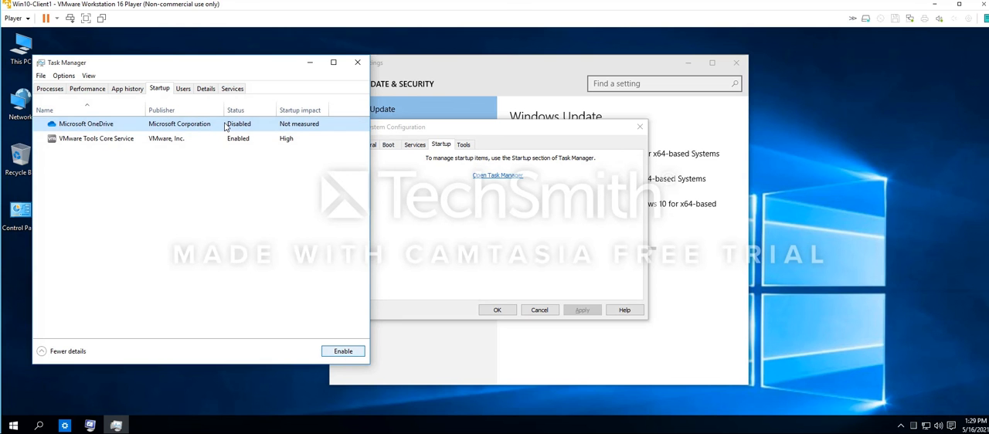
pyautogui.click(121, 143)
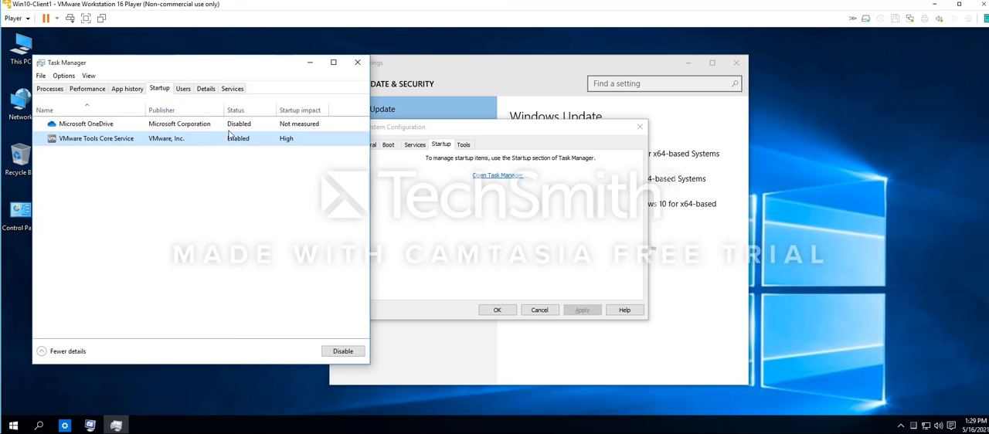
# Check the users' resource usage in Task Manager and review the running apps, background processes and Windows processes
pyautogui.click(186, 90)
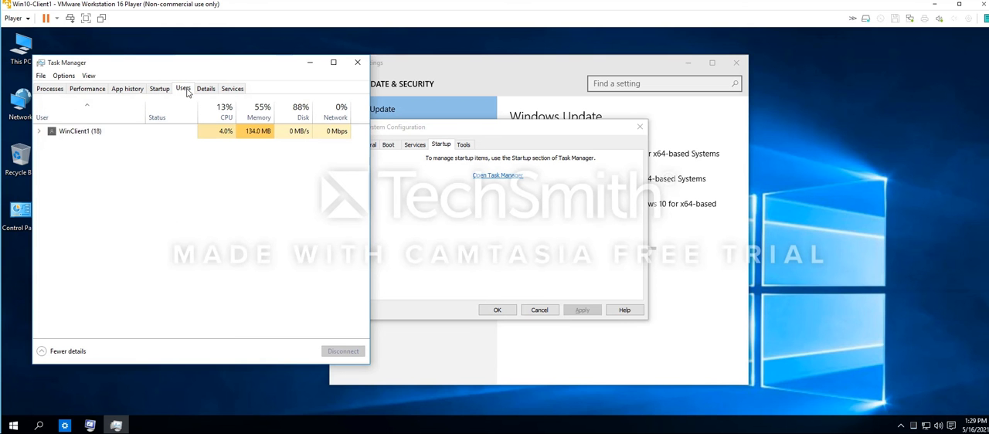
pyautogui.click(49, 88)
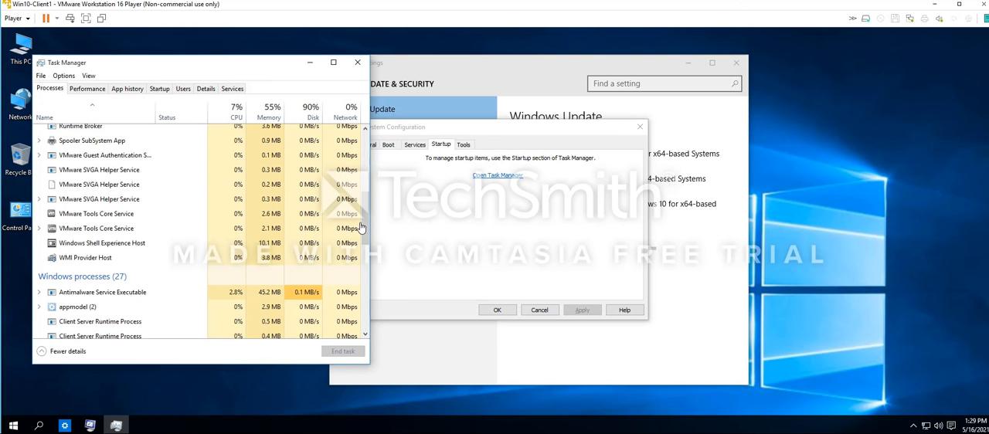
pyautogui.moveTo(368, 226); pyautogui.dragTo(368, 154)
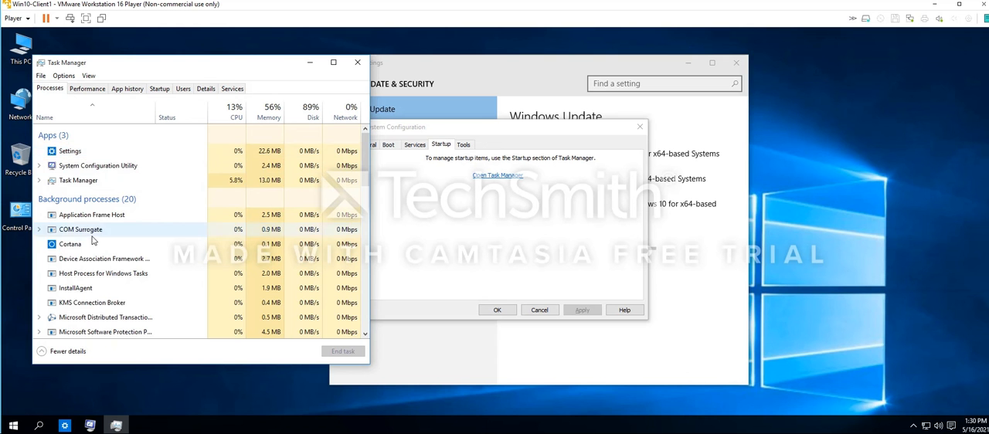
pyautogui.scroll(-1, 93, 241)
pyautogui.scroll(-7, 93, 242)
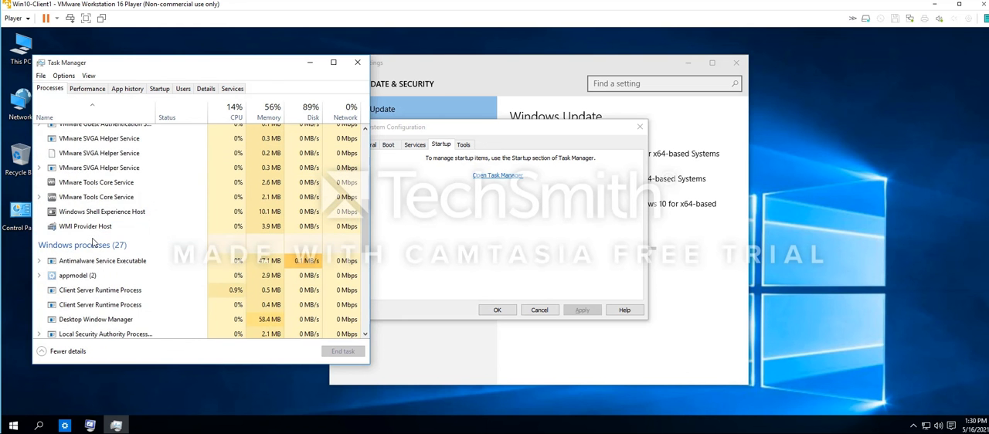
pyautogui.scroll(-6, 94, 244)
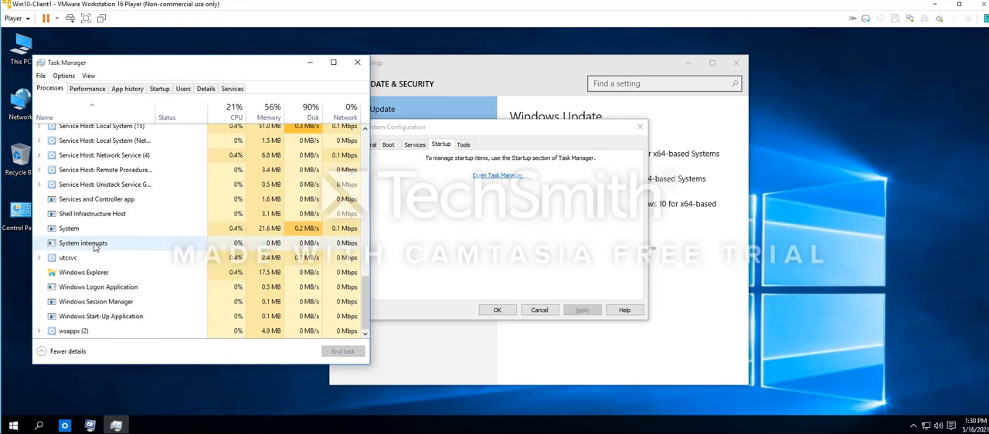
# Review the performance graphs for CPU, memory, Disk 0 (C:) and Ethernet in Task Manager
pyautogui.click(86, 90)
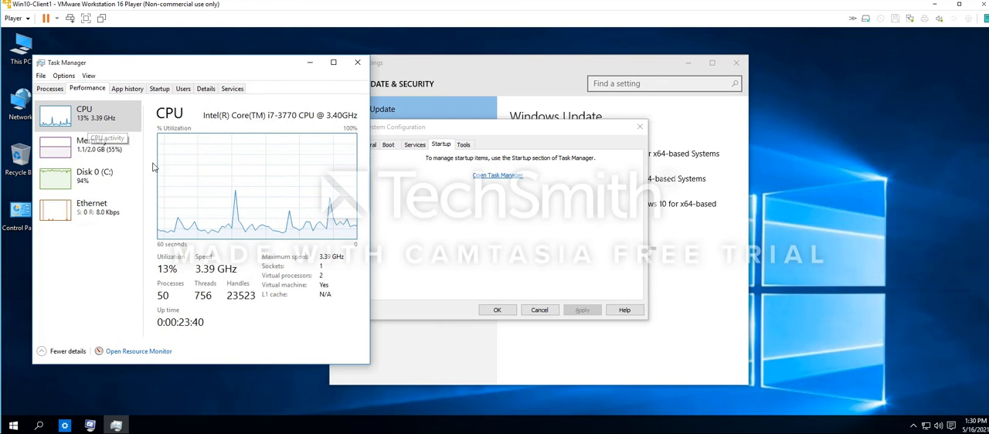
pyautogui.click(86, 152)
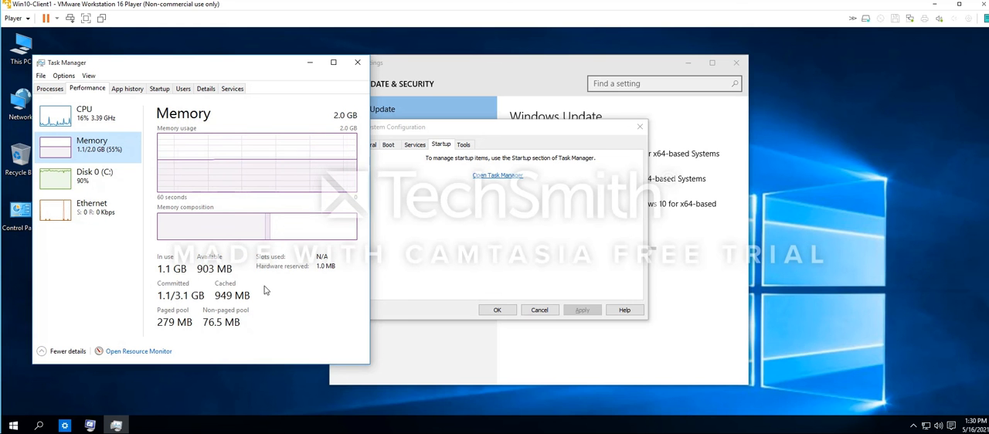
pyautogui.click(83, 182)
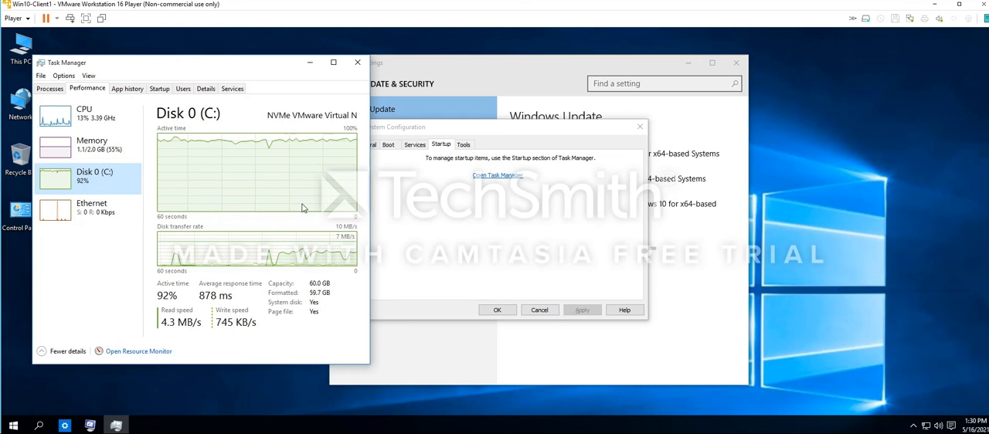
pyautogui.click(90, 212)
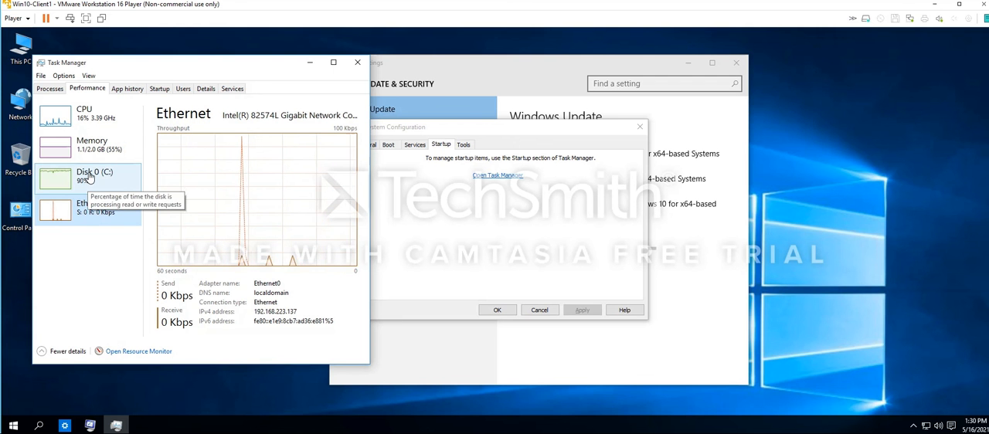
pyautogui.click(89, 180)
# Examine the app history in Task Manager, from 3D Builder through Xbox, for each app's resource usage
pyautogui.click(129, 89)
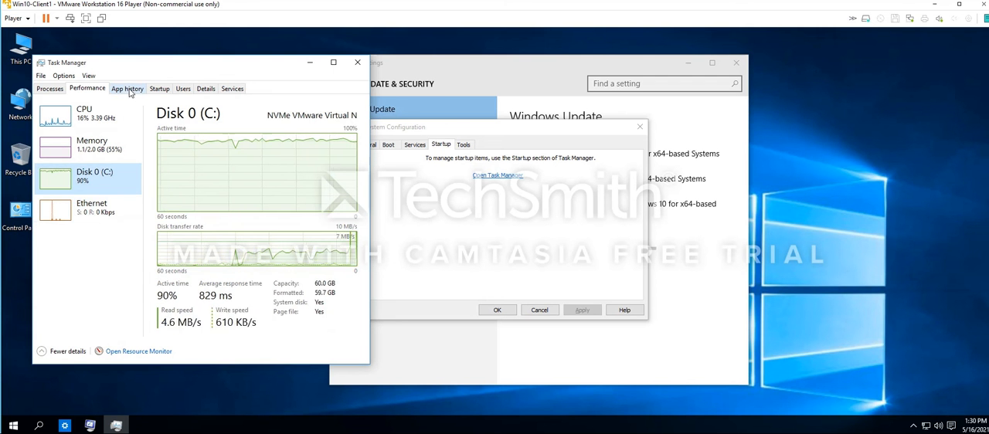
pyautogui.scroll(5, 161, 232)
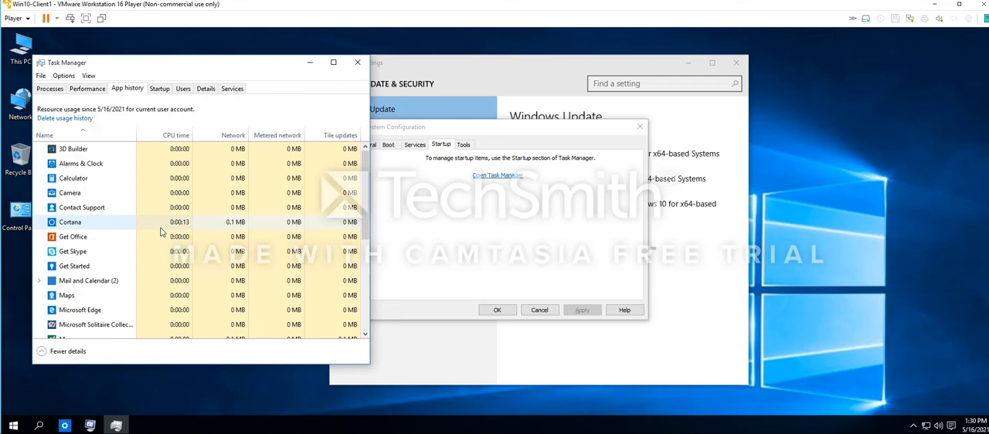
pyautogui.scroll(-5, 130, 228)
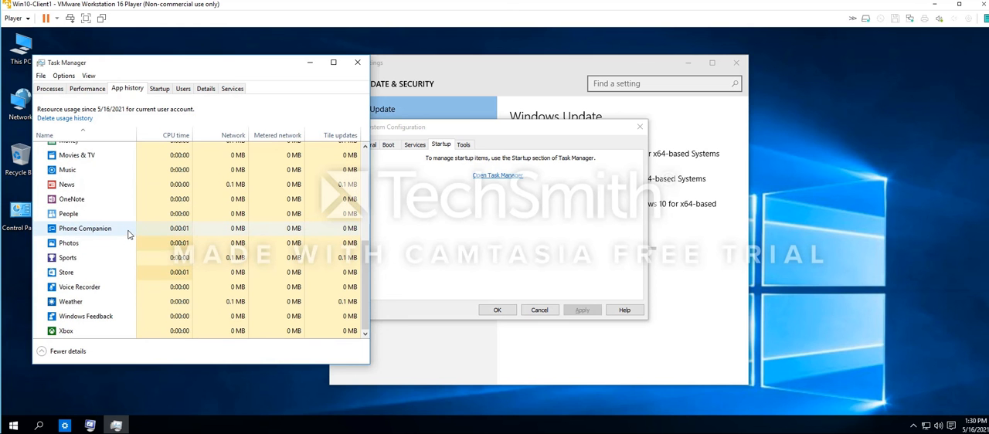
pyautogui.scroll(4, 129, 234)
pyautogui.scroll(1, 128, 234)
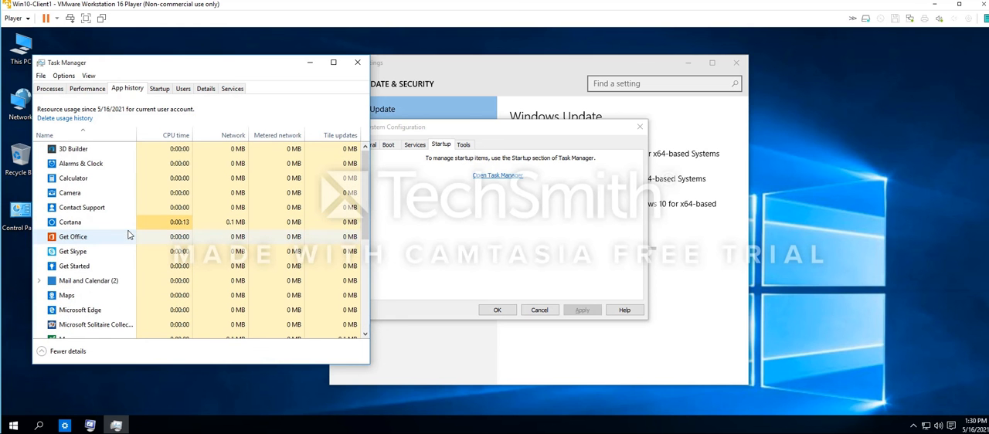
# Recheck the startup items and expand the signed-in user's entry in Task Manager to examine its processes
pyautogui.click(157, 89)
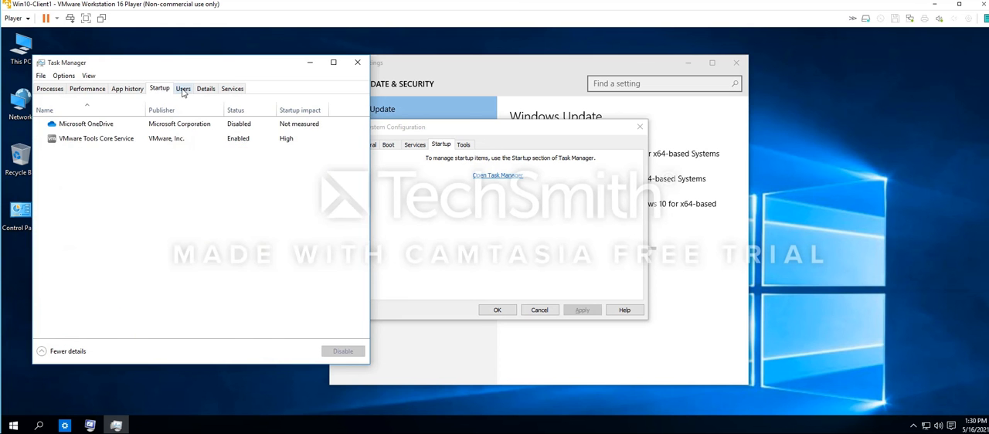
pyautogui.click(183, 89)
pyautogui.doubleClick(73, 132)
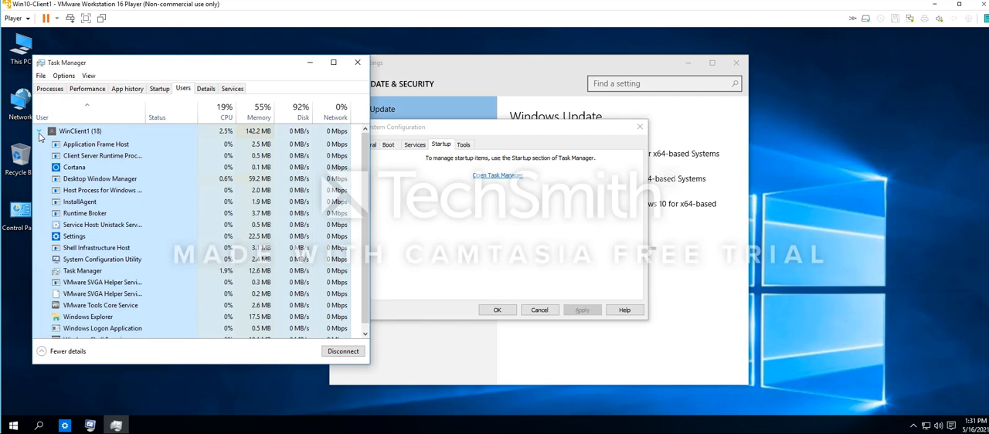
pyautogui.scroll(-1, 153, 236)
pyautogui.scroll(1, 154, 228)
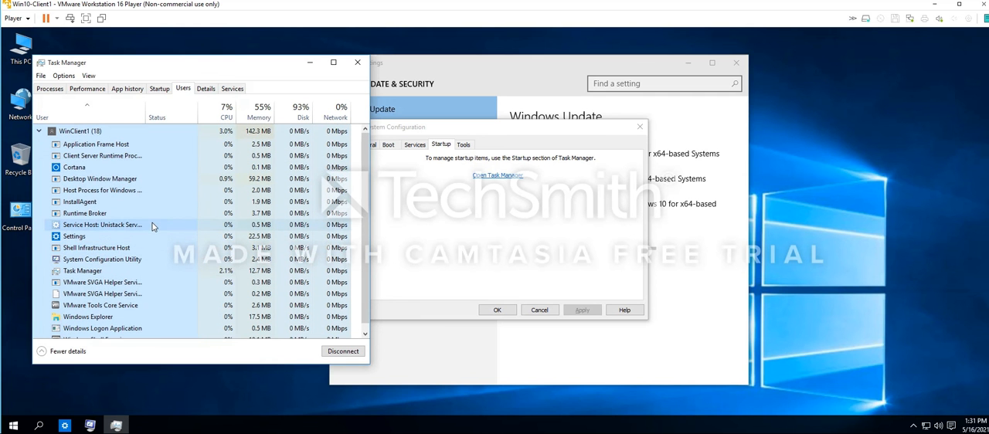
# Examine the detailed process list in Task Manager, including the actions available for a svchost.exe process
pyautogui.click(205, 88)
pyautogui.scroll(-7, 154, 193)
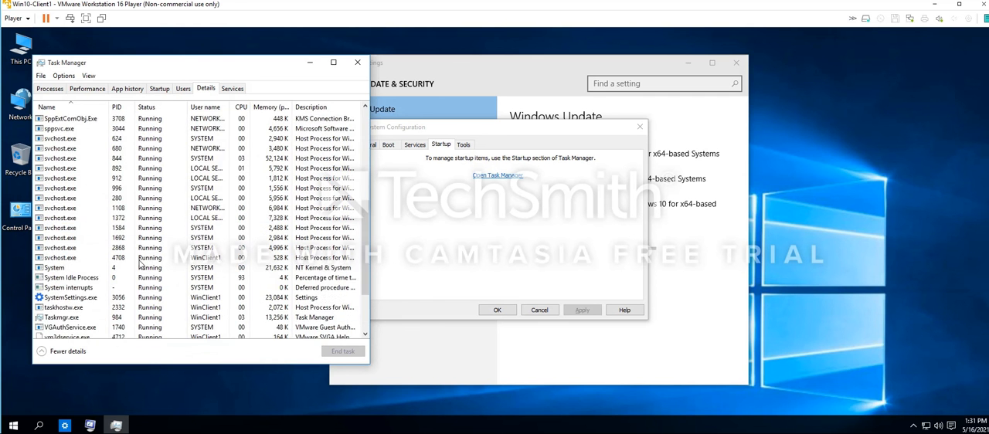
pyautogui.scroll(7, 141, 265)
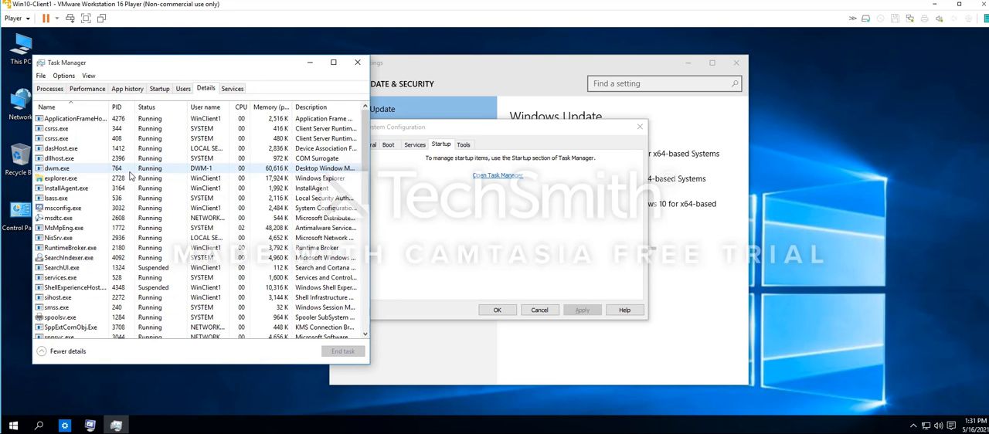
pyautogui.scroll(-12, 132, 193)
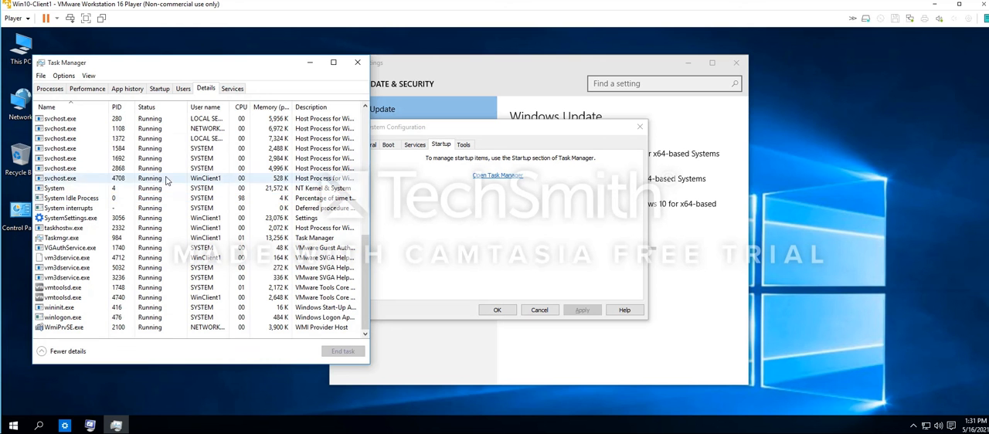
pyautogui.rightClick(76, 137)
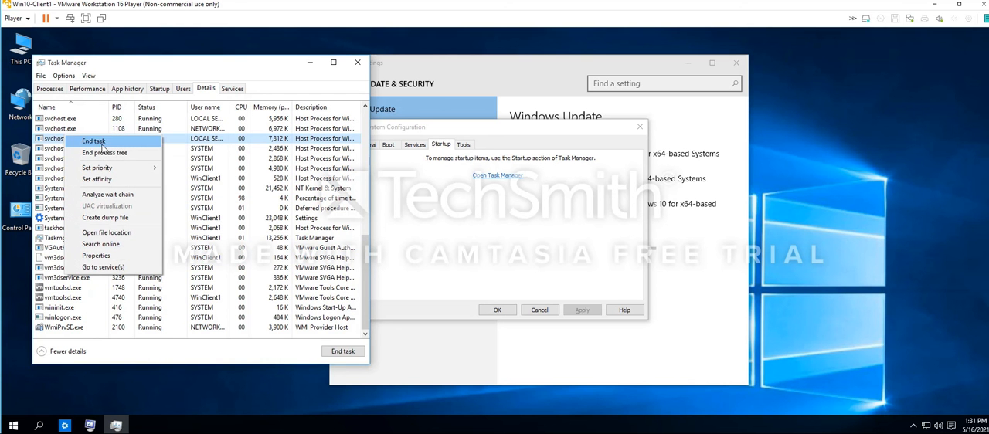
pyautogui.click(238, 251)
pyautogui.click(238, 251)
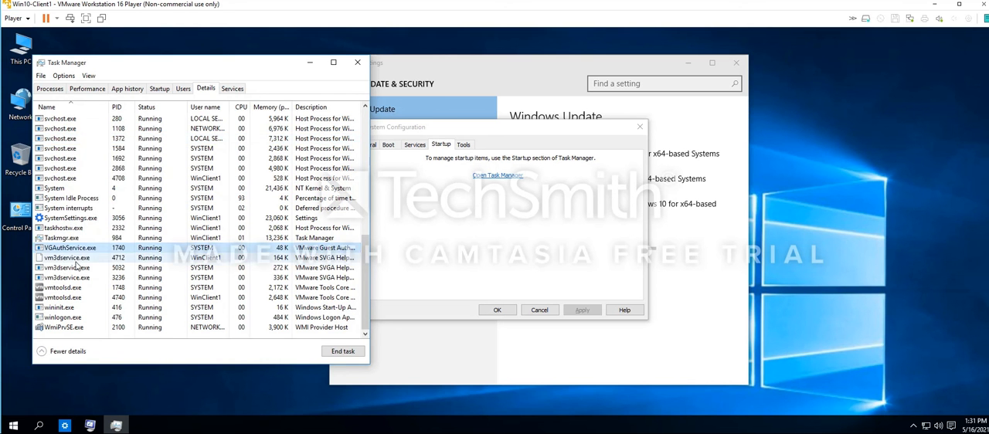
pyautogui.scroll(15, 91, 286)
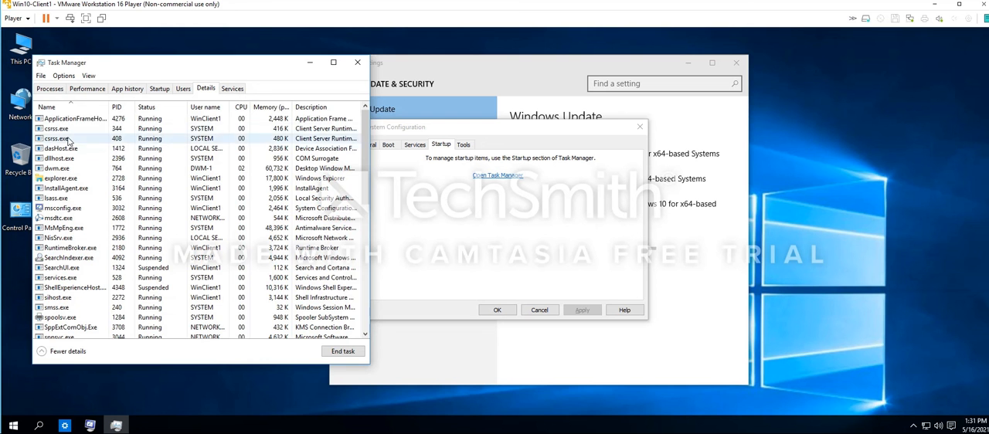
# Review the services in Task Manager sorted by status, and close Task Manager and System Configuration
pyautogui.click(233, 88)
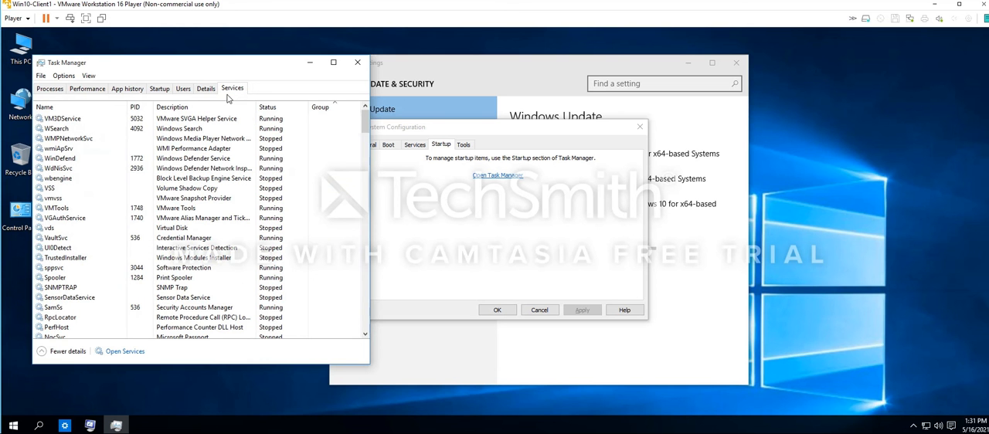
pyautogui.scroll(-1, 179, 180)
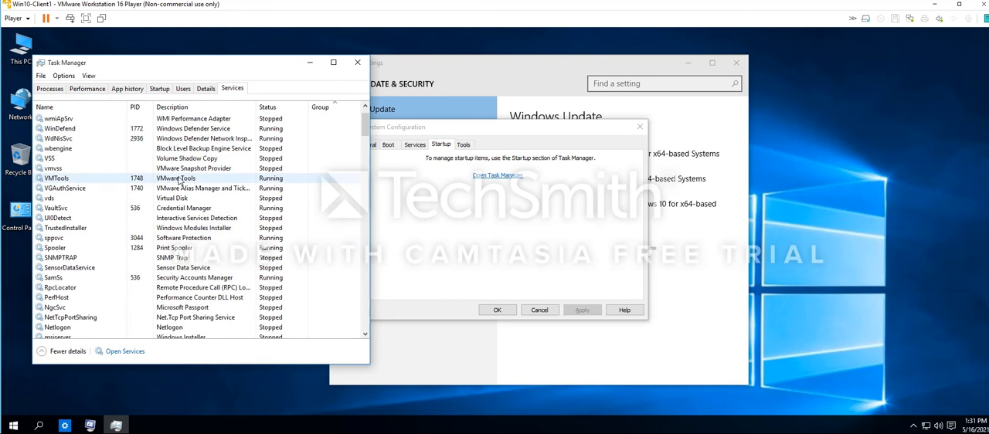
pyautogui.scroll(1, 179, 179)
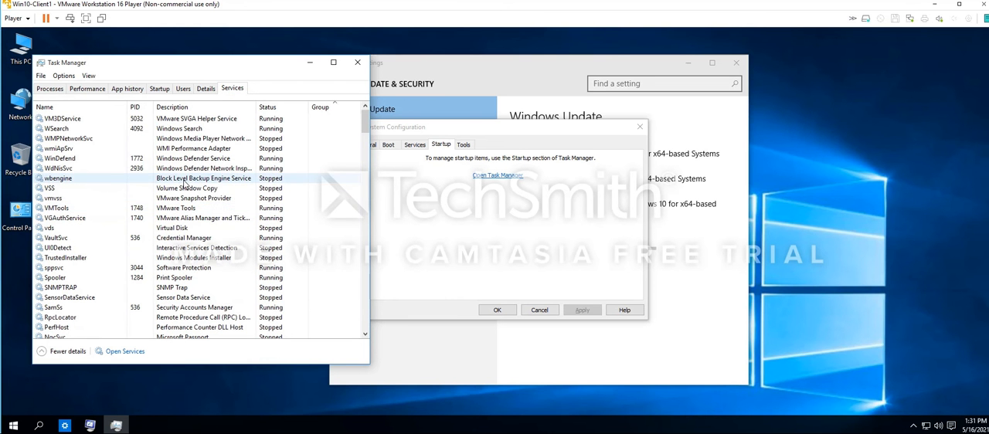
pyautogui.click(283, 110)
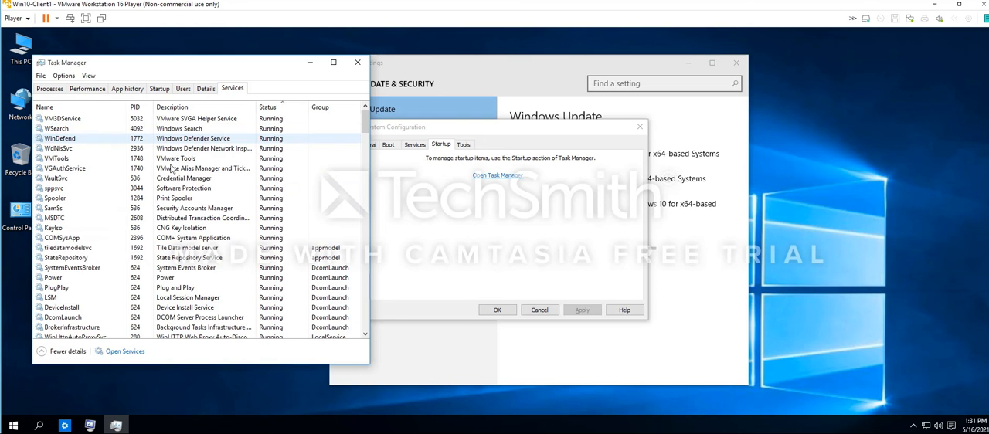
pyautogui.scroll(-7, 240, 255)
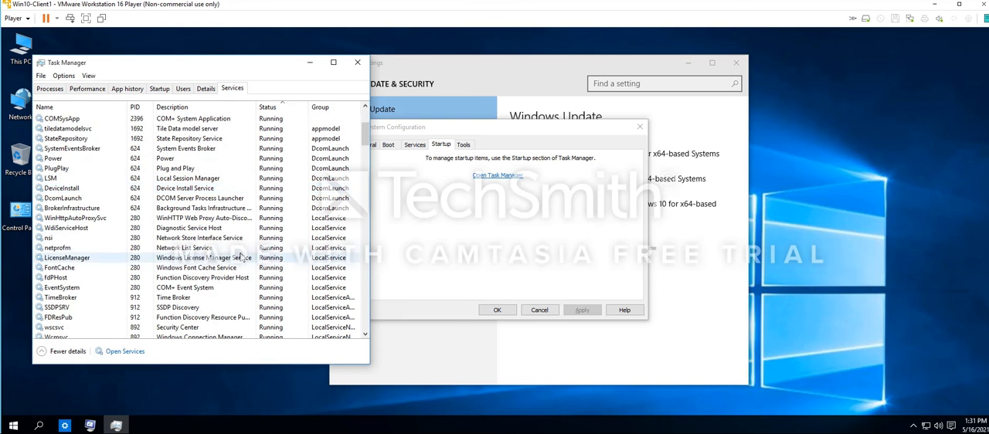
pyautogui.scroll(4, 240, 256)
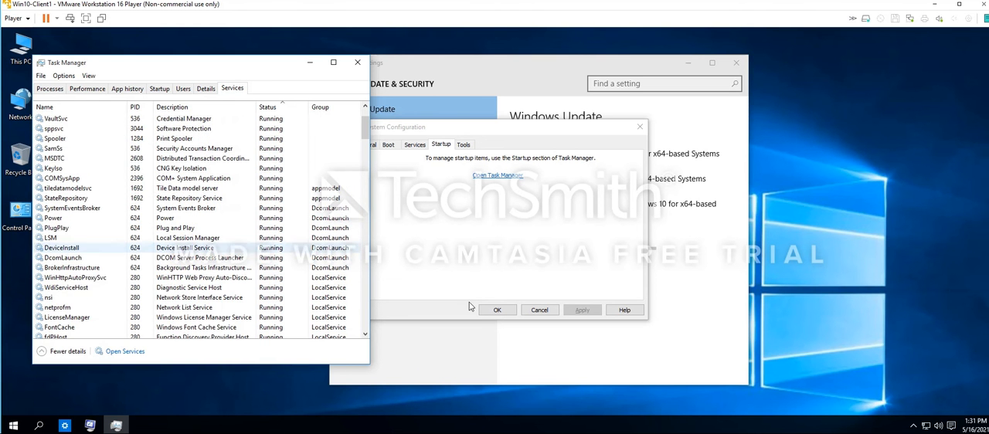
pyautogui.click(357, 63)
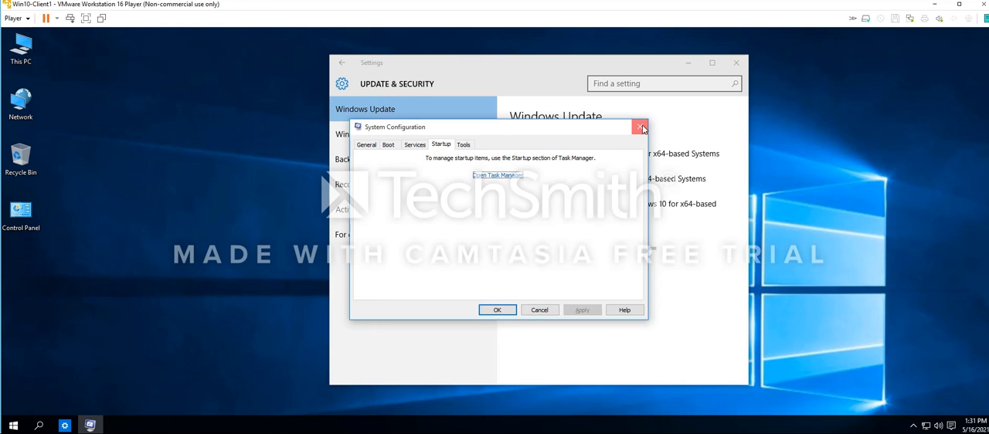
pyautogui.click(640, 126)
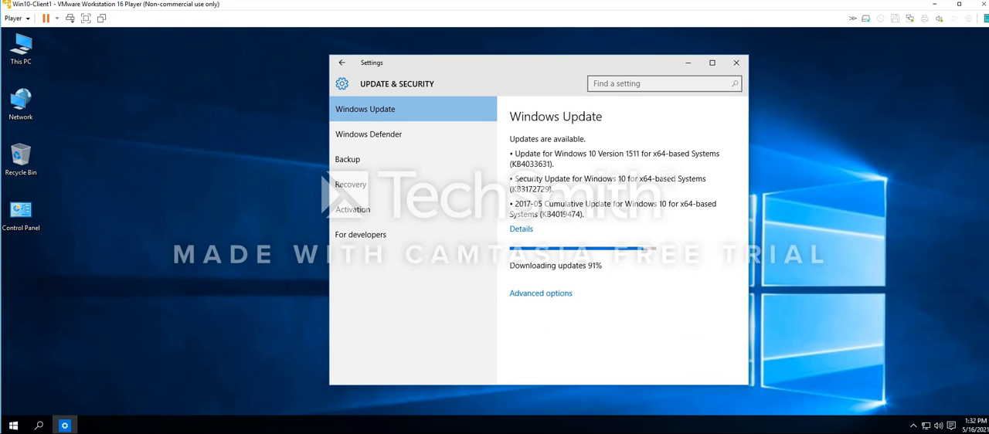
# Open the details of the available Windows updates and review the install status of each listed update
pyautogui.click(523, 232)
pyautogui.click(521, 230)
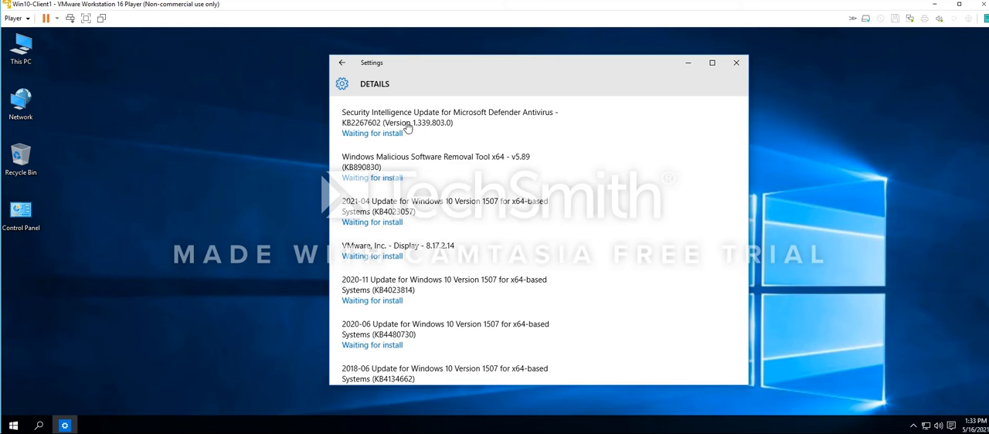
pyautogui.scroll(-3, 587, 207)
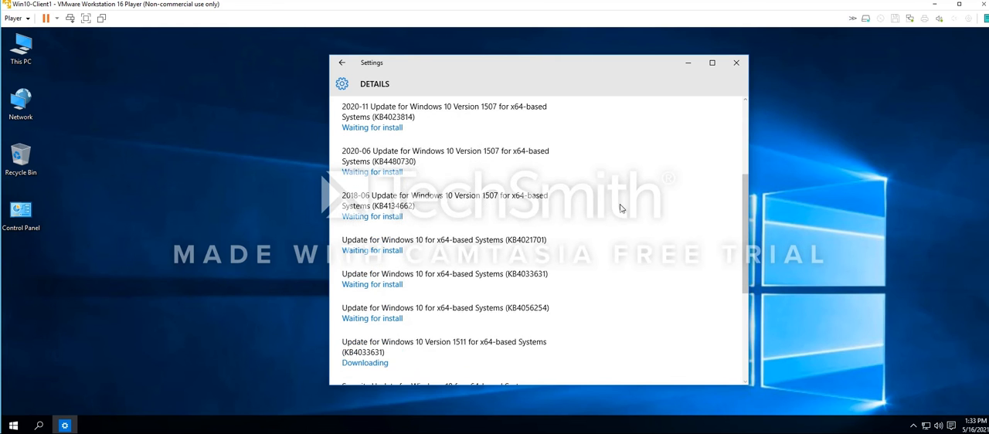
pyautogui.scroll(-2, 620, 207)
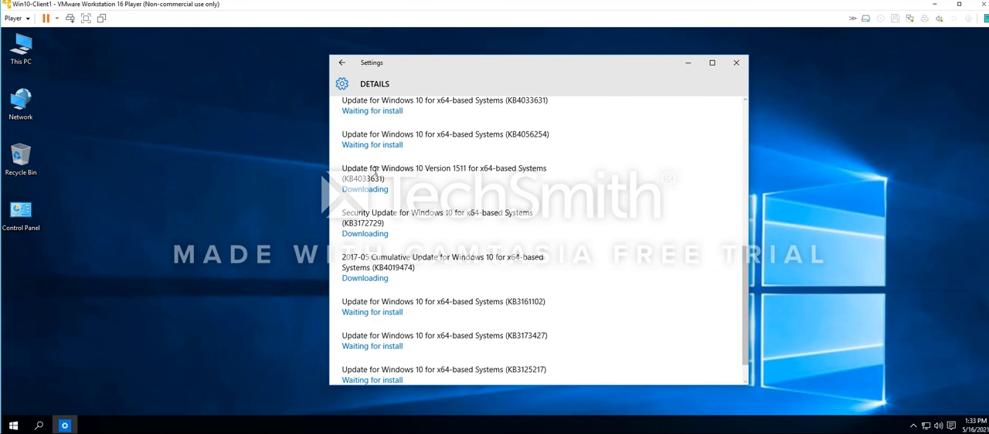
# Copy the KB number KB4033631 from the Update for Windows 10 Version 1511 entry
pyautogui.moveTo(375, 172)
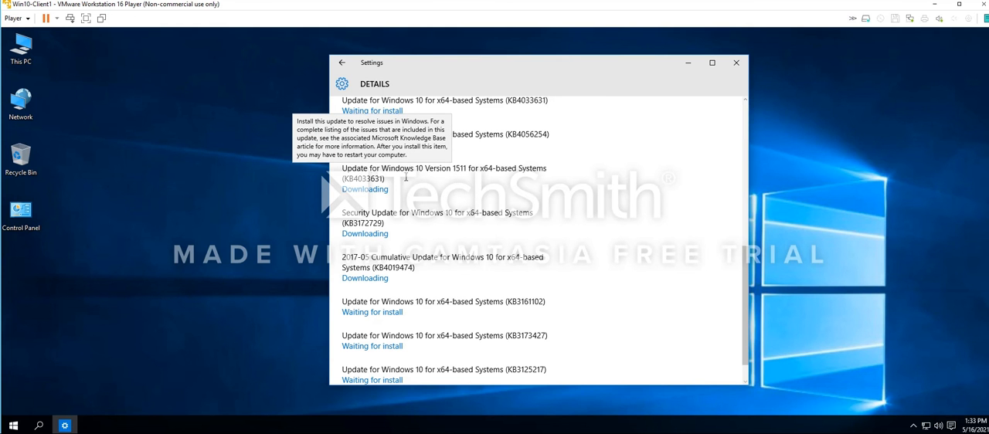
pyautogui.doubleClick(368, 178)
pyautogui.rightClick(382, 187)
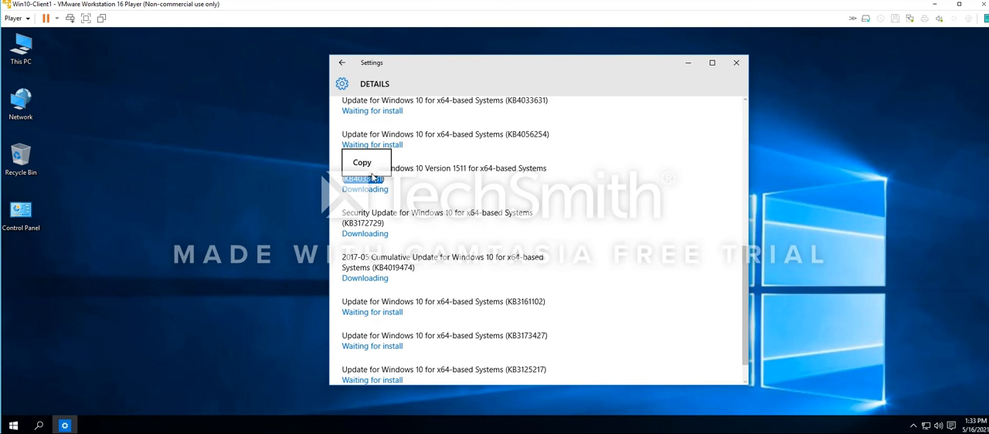
pyautogui.click(368, 164)
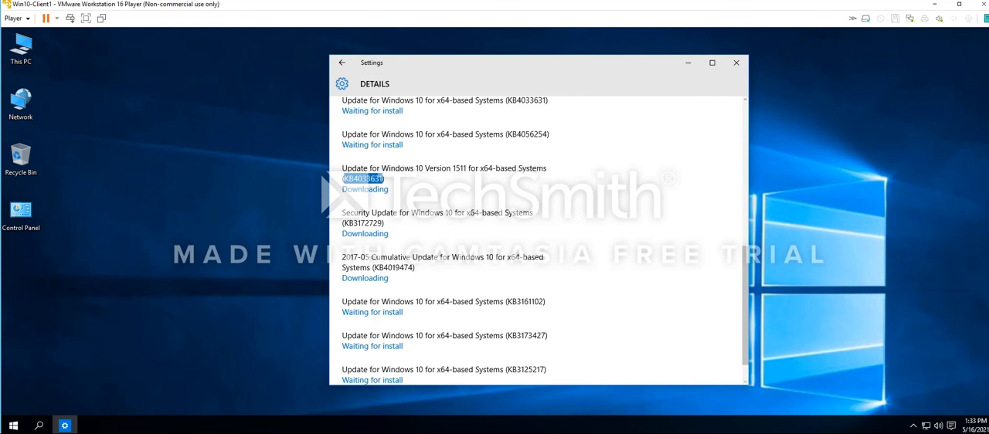
# Switch to Microsoft Edge, close the extra blank page and search the web for the copied number KB4033631
pyautogui.click(14, 426)
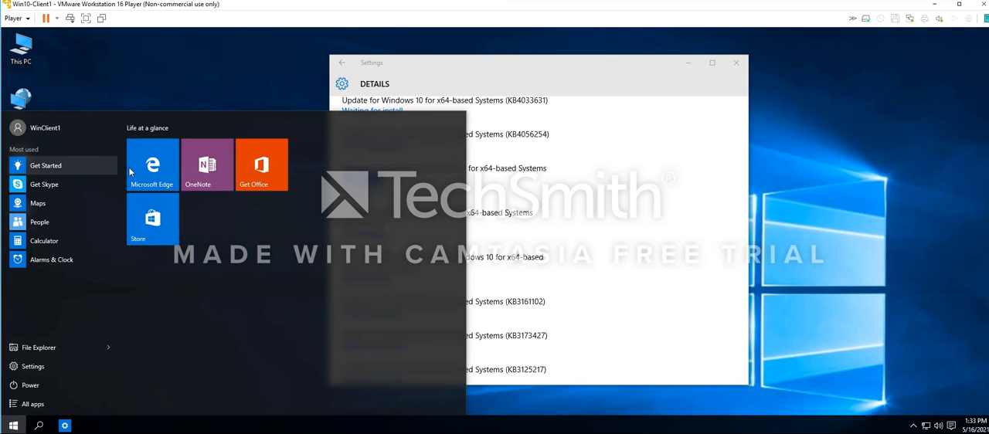
pyautogui.click(153, 165)
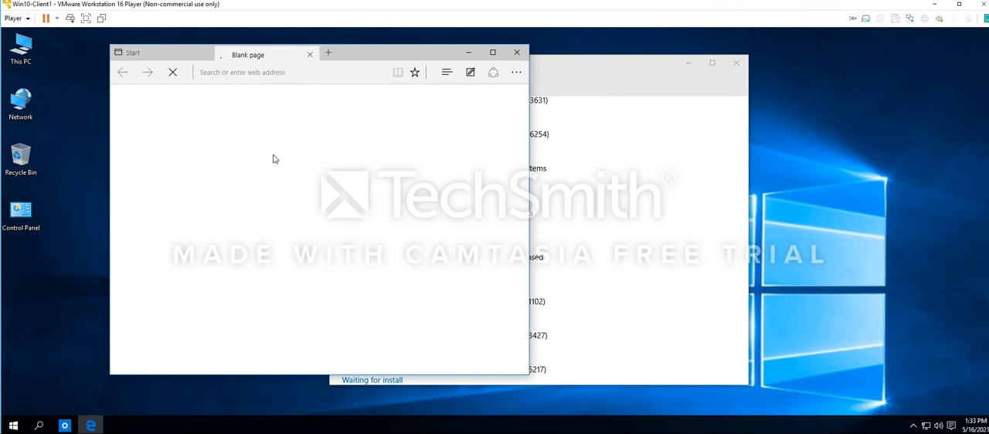
pyautogui.click(310, 53)
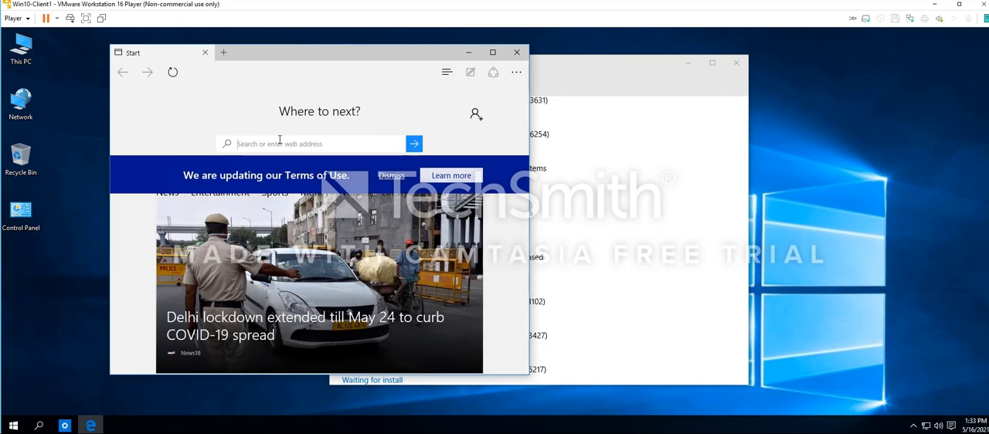
pyautogui.hotkey('ctrl', 'v')
pyautogui.press('Return')
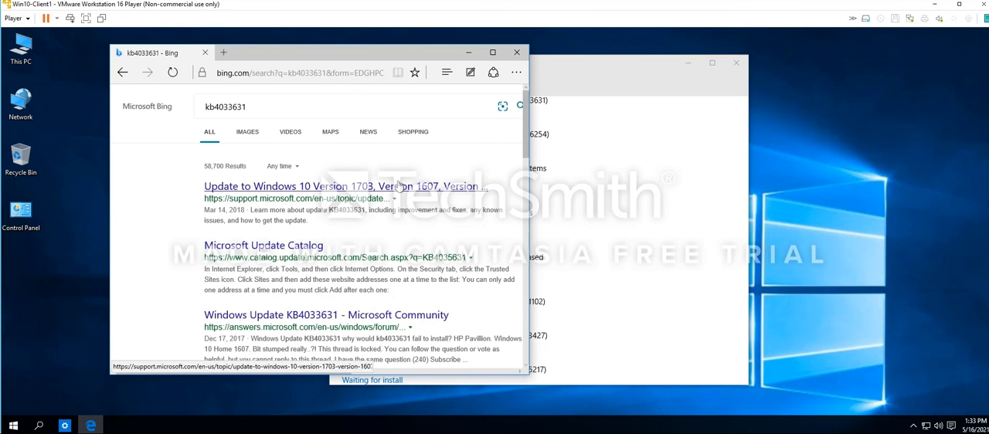
# Recheck the update's entry in Settings, open the support.microsoft.com result for KB4033631 and maximize the browser window
pyautogui.click(658, 166)
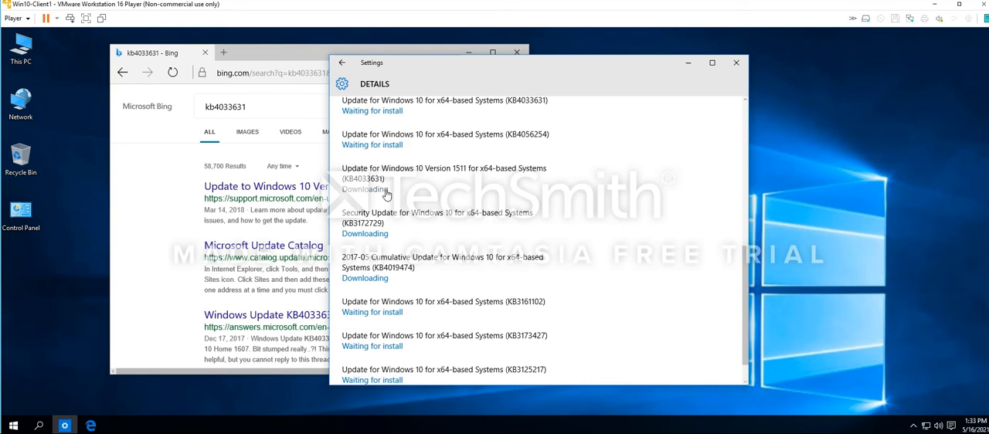
pyautogui.click(180, 193)
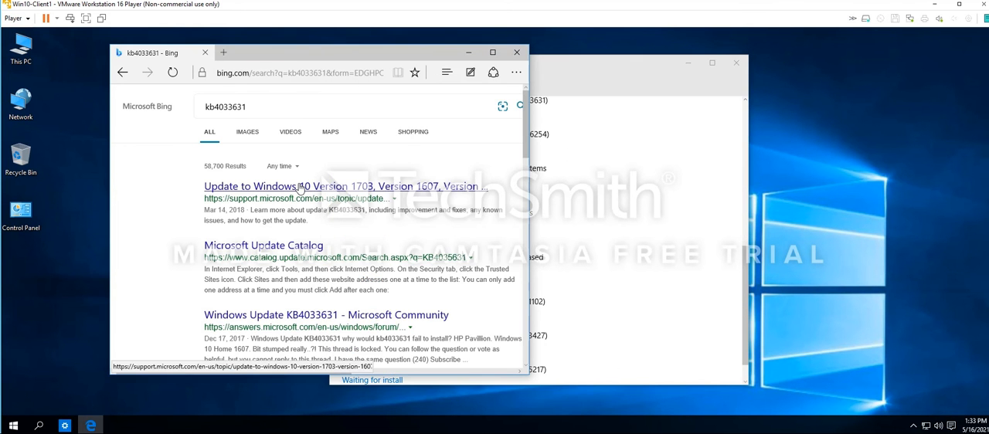
pyautogui.click(301, 186)
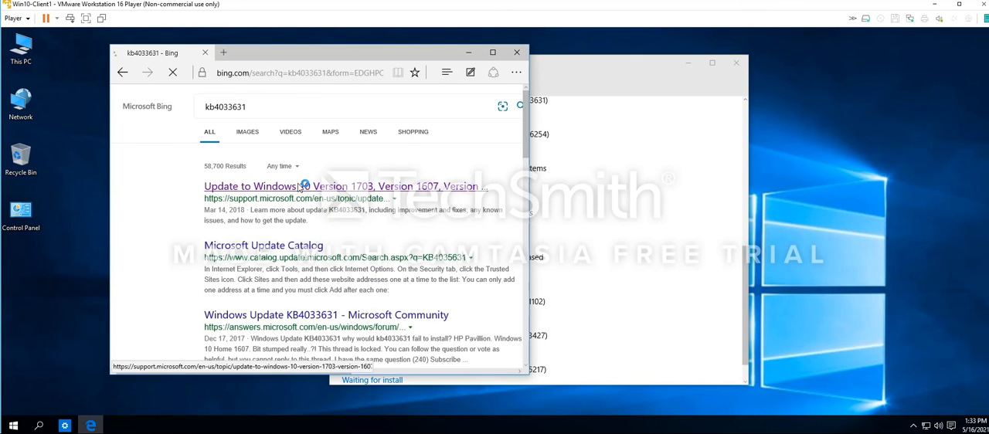
pyautogui.click(493, 53)
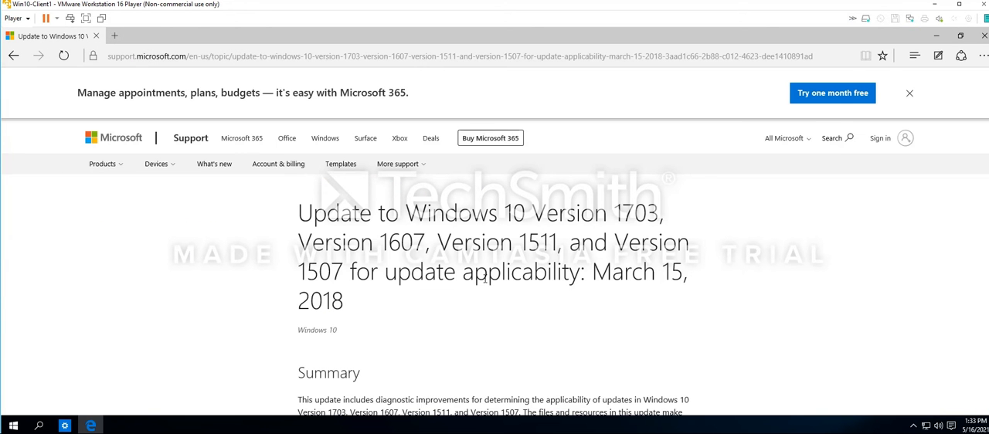
# Examine the support article on the Windows 10 update, from its title through the x64 and x86 Windows 10 file lists
pyautogui.scroll(-4, 485, 279)
pyautogui.scroll(4, 670, 299)
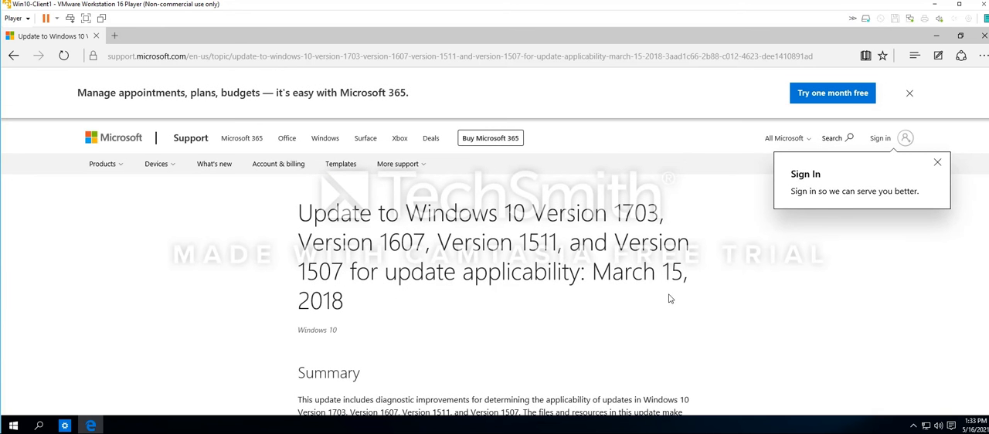
pyautogui.moveTo(342, 303); pyautogui.dragTo(298, 232)
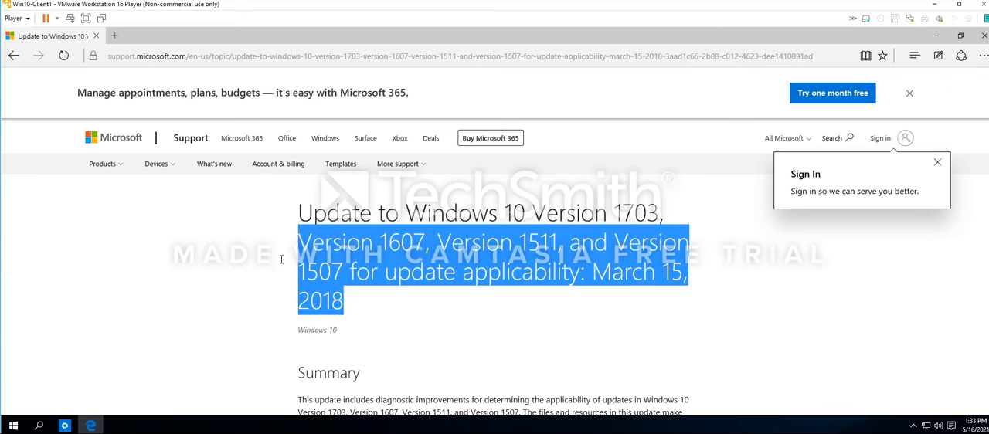
pyautogui.scroll(-5, 381, 342)
pyautogui.scroll(-7, 381, 342)
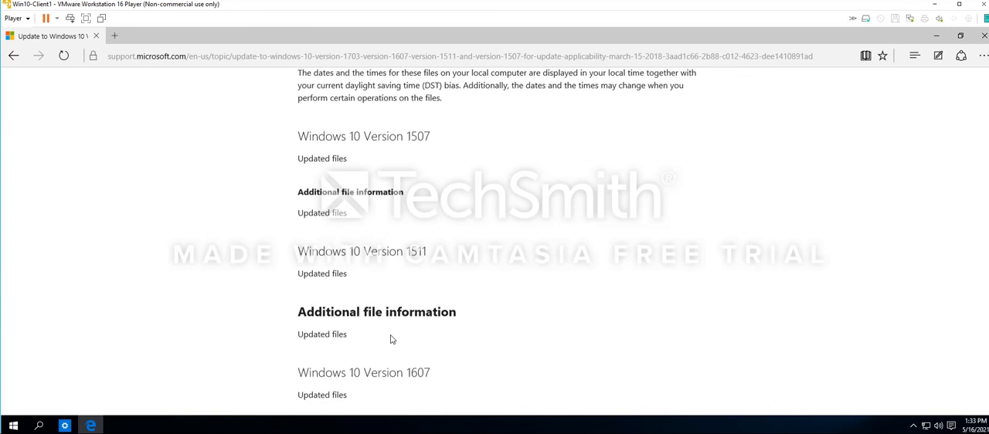
pyautogui.scroll(-3, 392, 339)
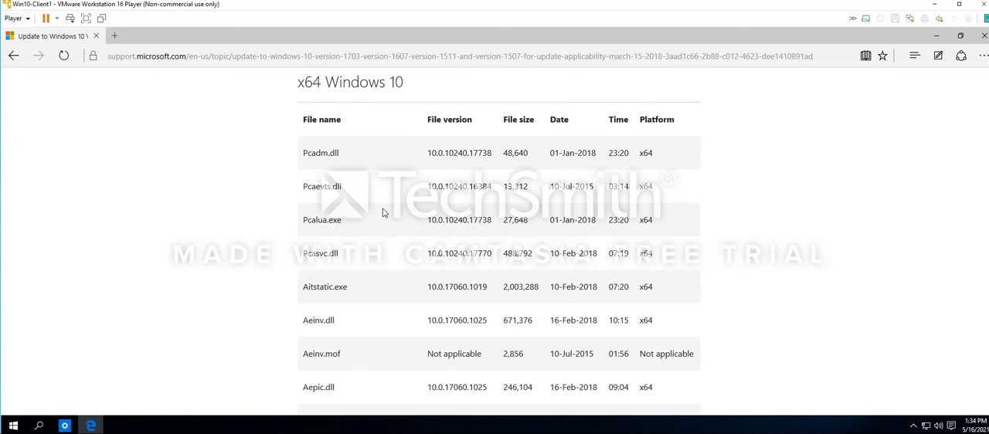
pyautogui.scroll(-10, 388, 214)
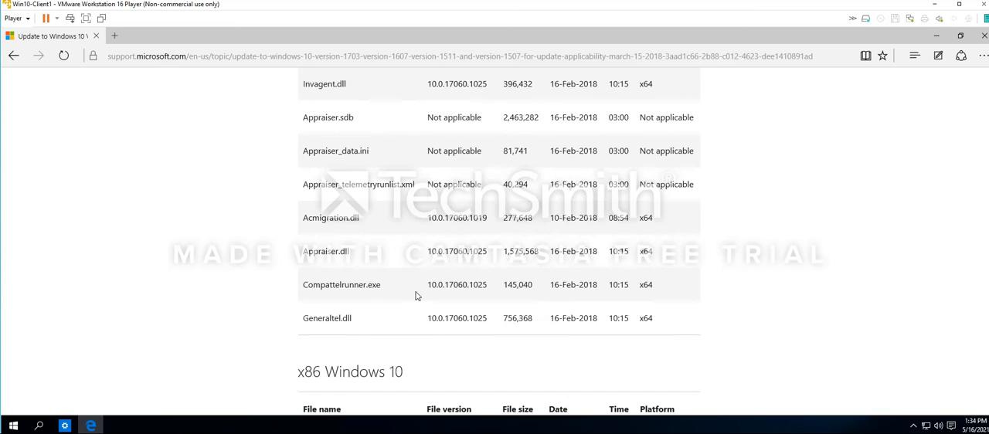
pyautogui.scroll(5, 416, 296)
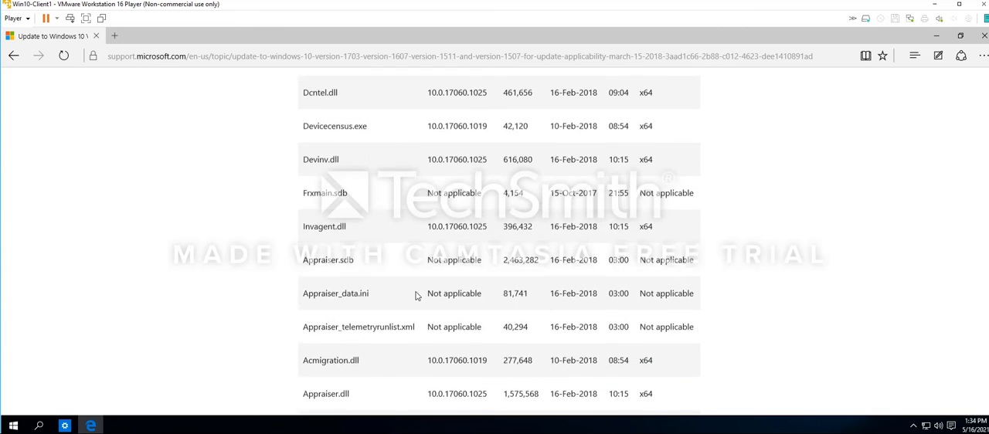
pyautogui.scroll(-9, 415, 296)
pyautogui.scroll(-3, 415, 296)
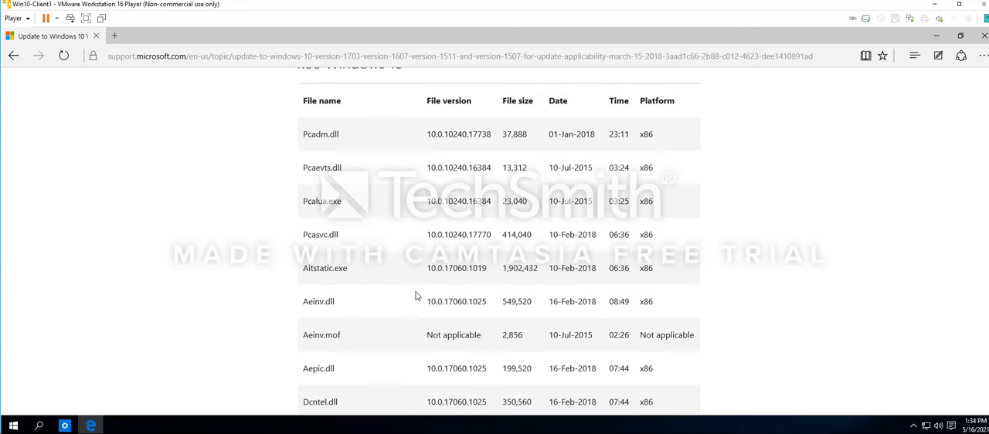
# Return to the top of the support article, checking its file lists, and restore the browser window to its smaller size
pyautogui.scroll(9, 415, 296)
pyautogui.scroll(4, 416, 296)
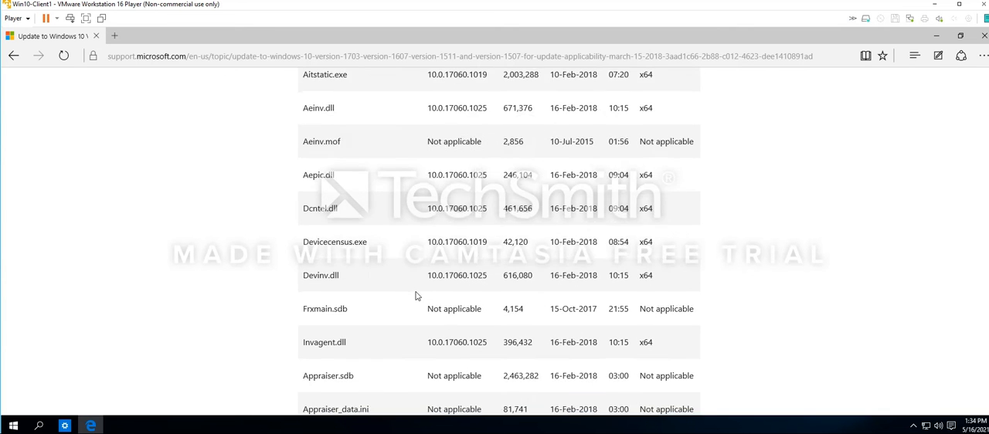
pyautogui.scroll(10, 416, 296)
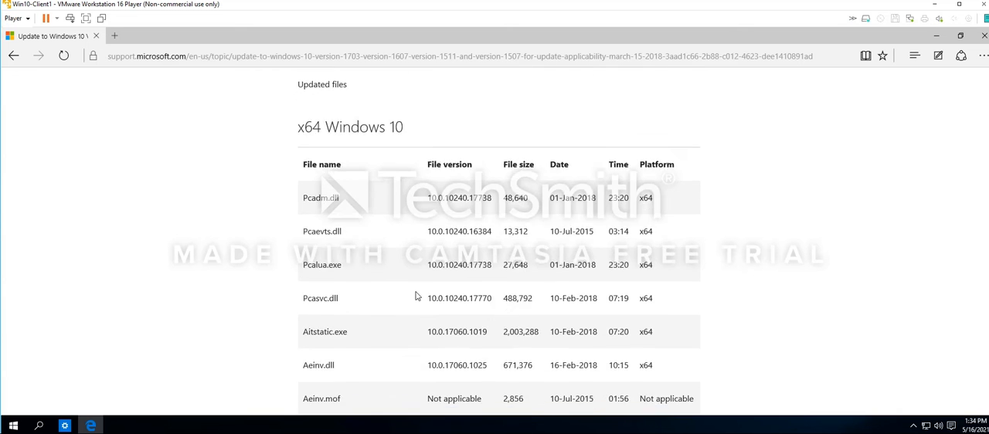
pyautogui.scroll(12, 416, 296)
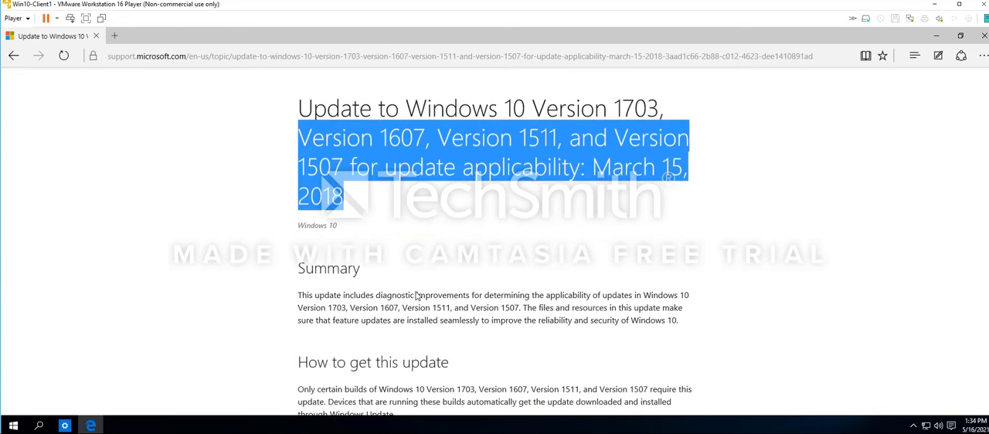
pyautogui.click(960, 36)
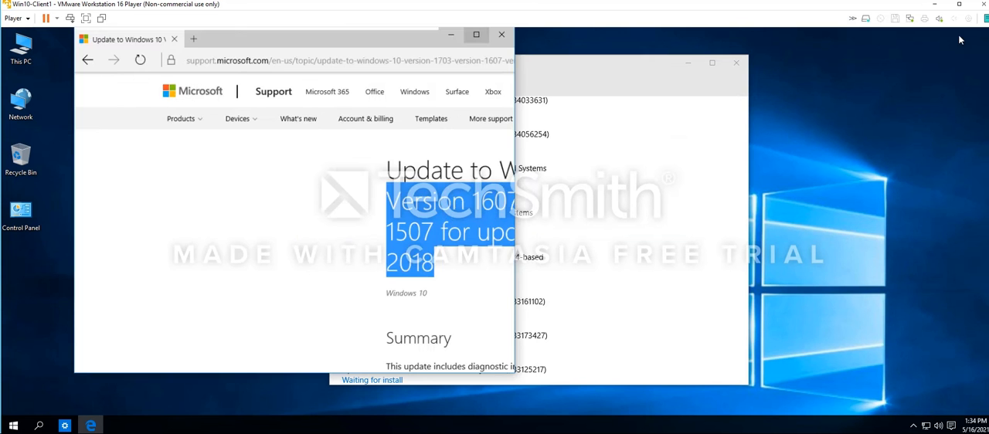
# Switch to Settings and copy the KB number KB3172729 from the Security Update for Windows 10 entry
pyautogui.click(668, 233)
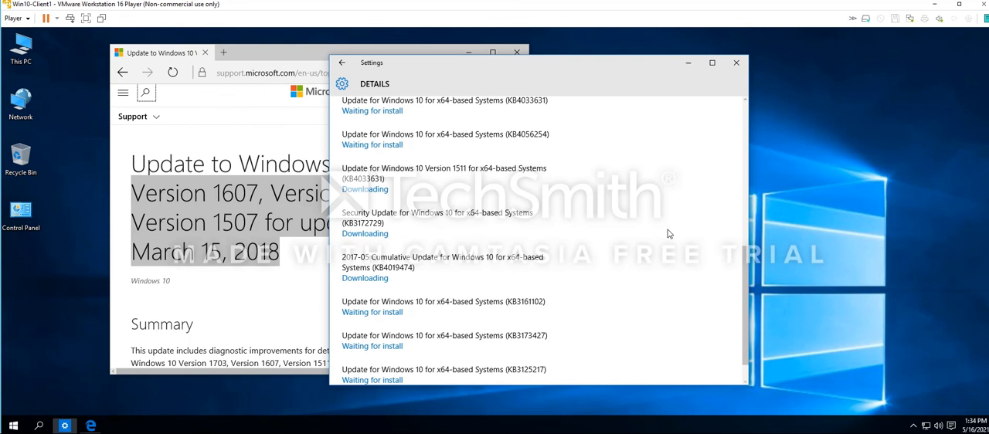
pyautogui.doubleClick(375, 223)
pyautogui.rightClick(390, 228)
pyautogui.click(384, 208)
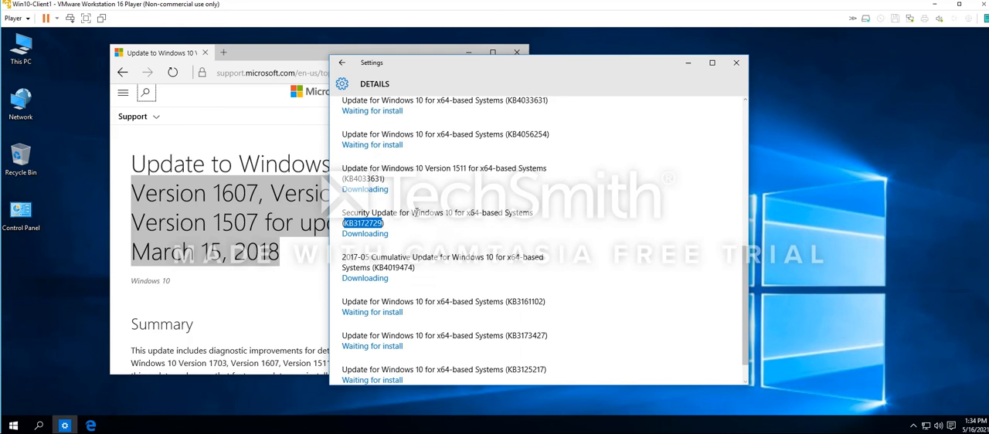
# Switch to Microsoft Edge, go back to the Bing results and search for the copied number KB3172729
pyautogui.click(240, 183)
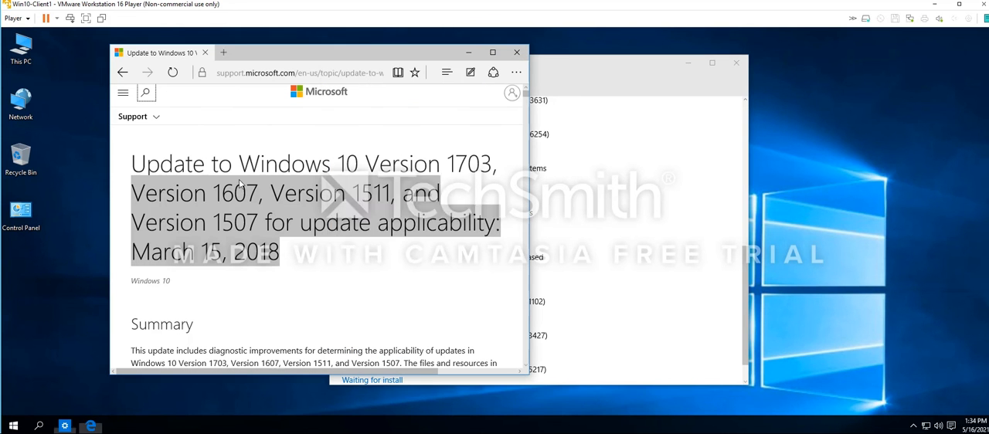
pyautogui.click(347, 75)
pyautogui.click(124, 73)
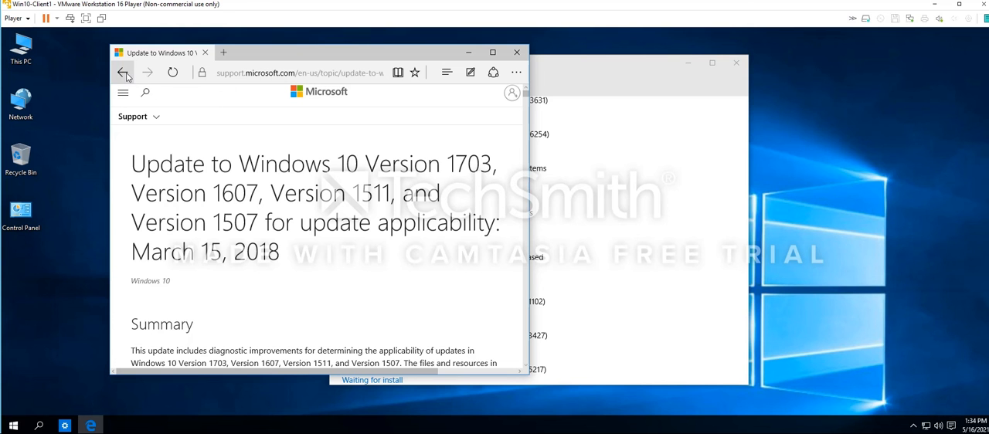
pyautogui.click(126, 72)
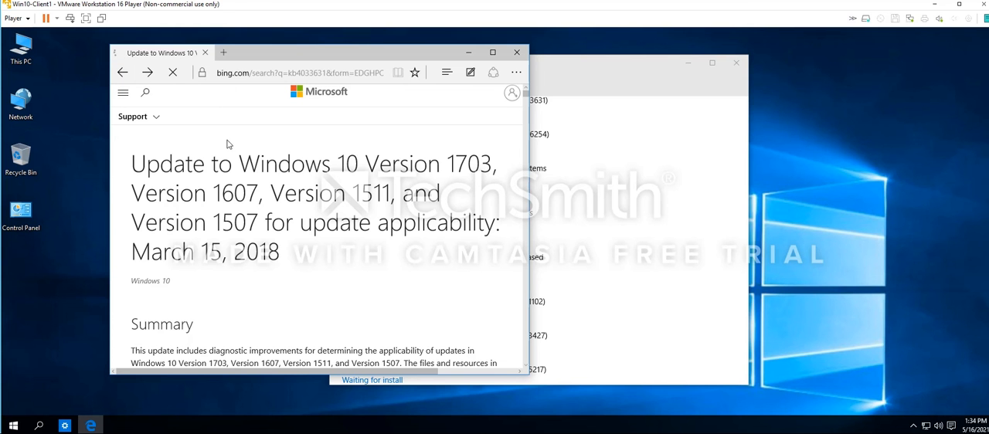
pyautogui.click(226, 112)
pyautogui.hotkey('ctrl', 'v')
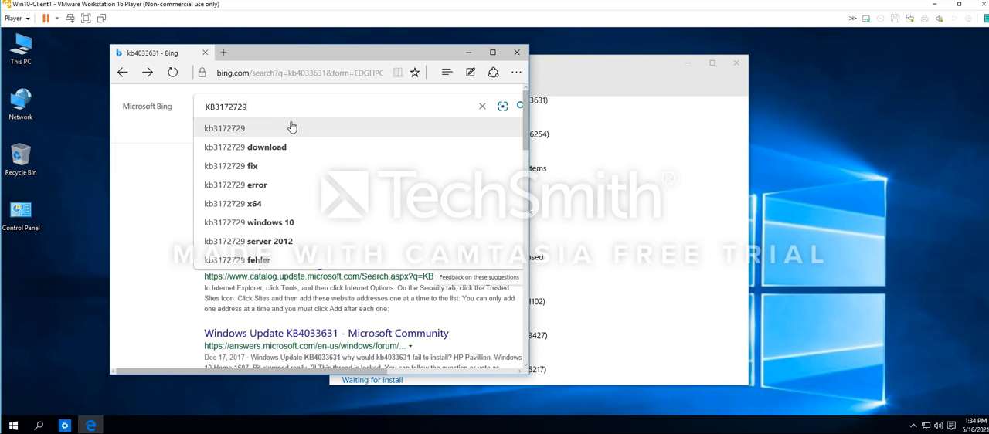
pyautogui.press('Return')
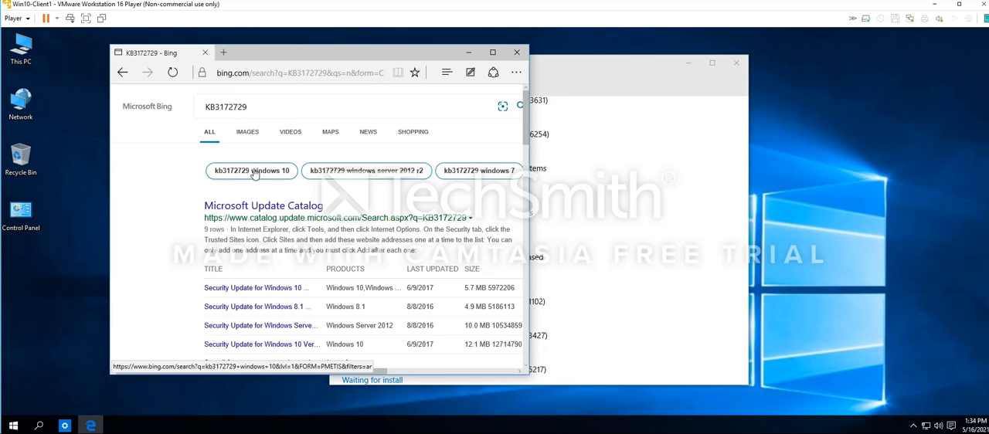
# Open the Microsoft Update Catalog result for KB3172729 and review its list of security updates by product, date and size
pyautogui.click(287, 207)
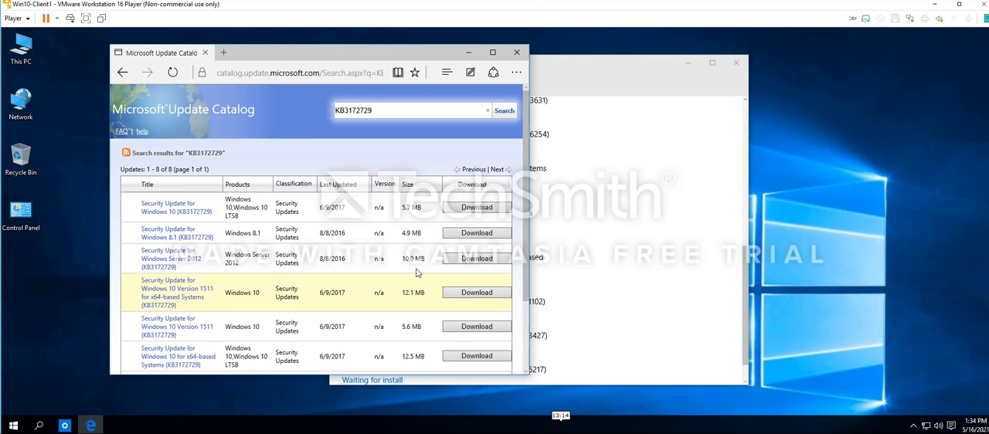
pyautogui.scroll(-3, 403, 283)
pyautogui.scroll(3, 400, 280)
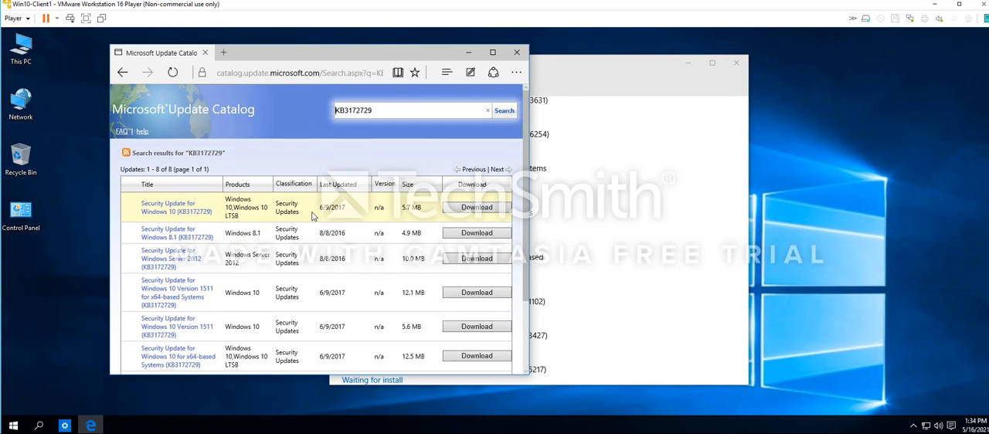
pyautogui.scroll(-3, 357, 228)
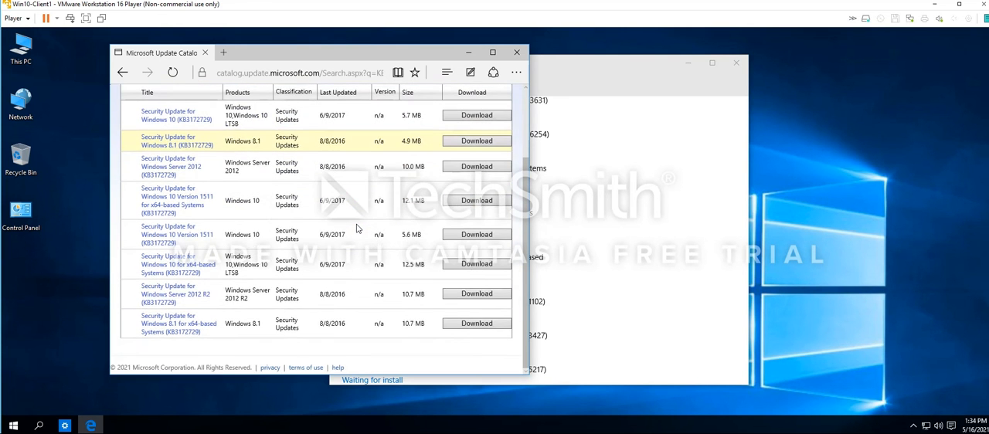
pyautogui.scroll(3, 357, 228)
# Place the Settings window beside the browser and copy the KB number KB4019474 from the 2017-05 Cumulative Update entry
pyautogui.moveTo(574, 68); pyautogui.dragTo(809, 61)
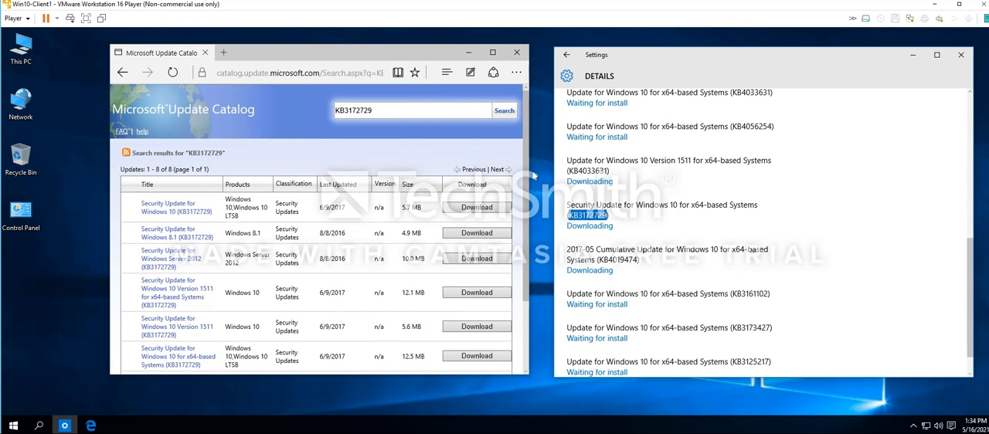
pyautogui.click(122, 74)
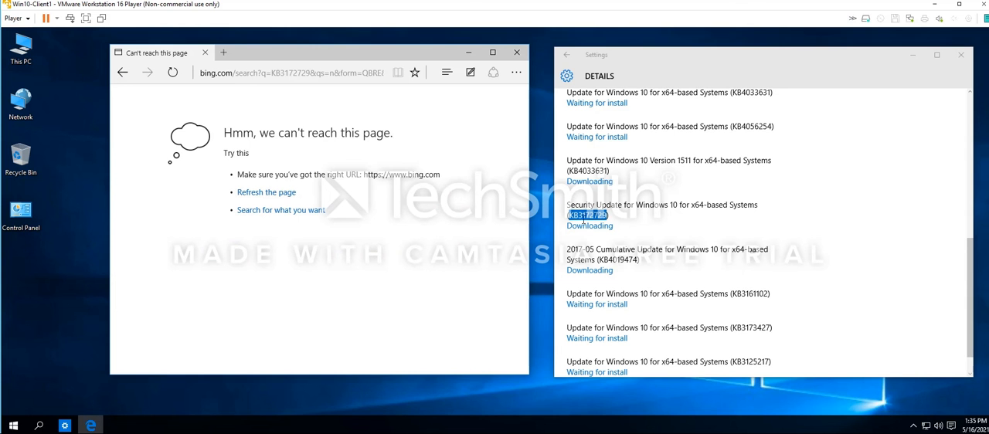
pyautogui.doubleClick(618, 259)
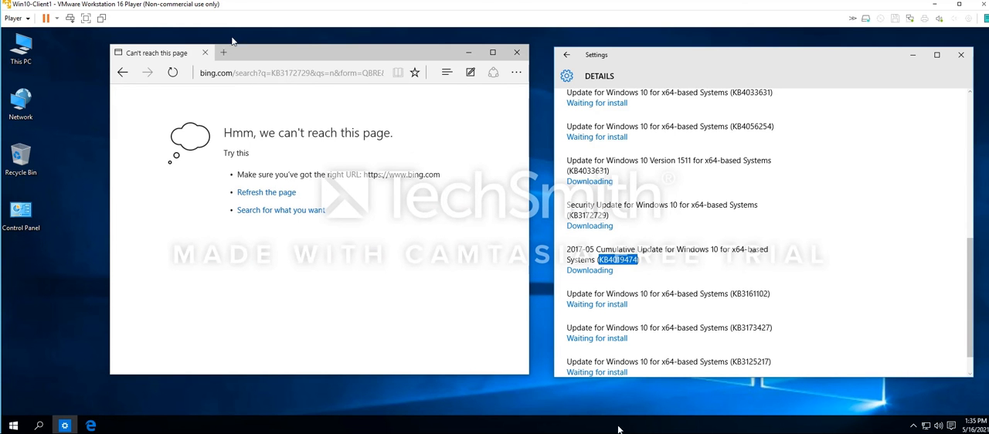
# Return to the Bing search page in the browser and search for the copied number KB4019474
pyautogui.click(123, 74)
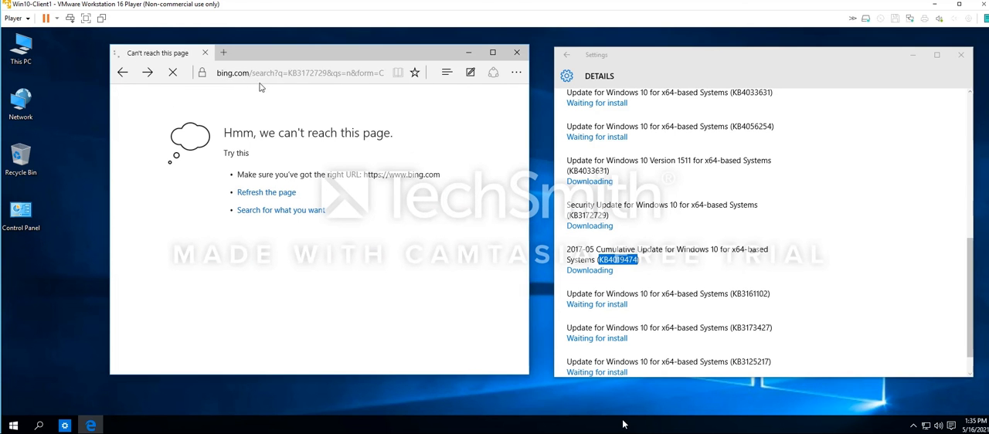
pyautogui.hotkey('ctrl', 'v')
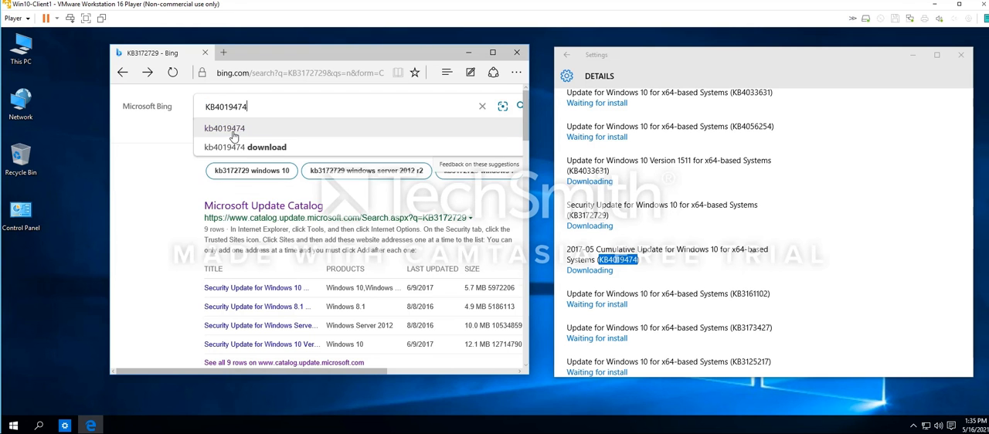
pyautogui.press('Return')
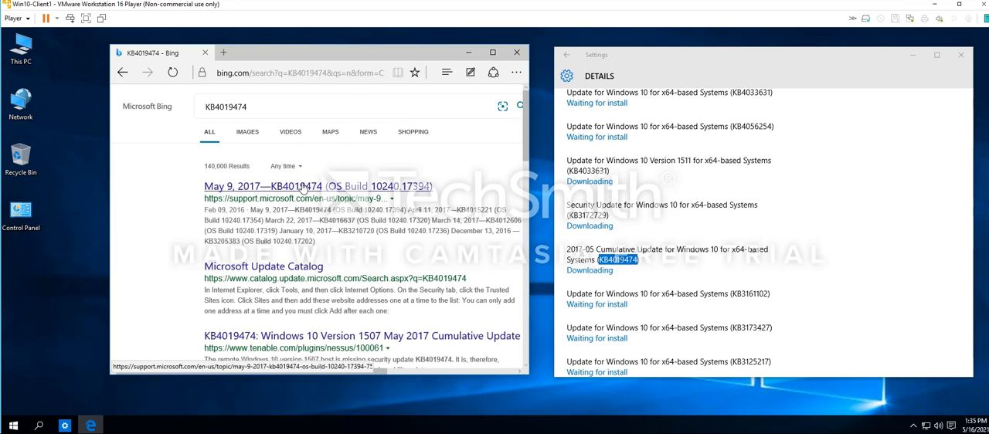
# Open the support.microsoft.com article on KB4019474 and enlarge the browser window to fill the space beside Settings
pyautogui.click(305, 186)
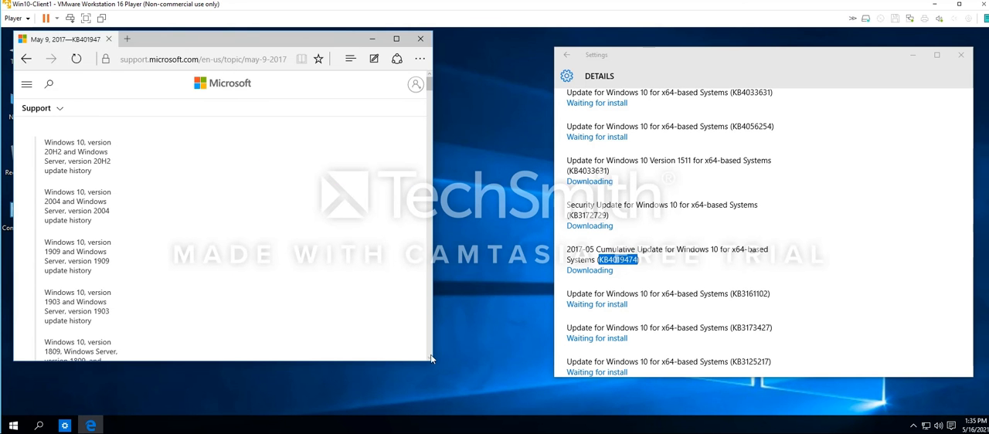
pyautogui.moveTo(434, 360); pyautogui.dragTo(553, 415)
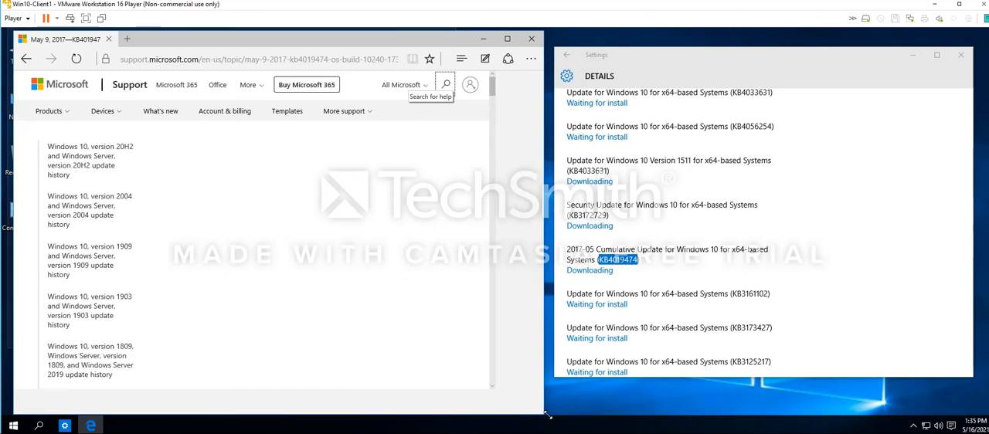
pyautogui.scroll(-1, 333, 213)
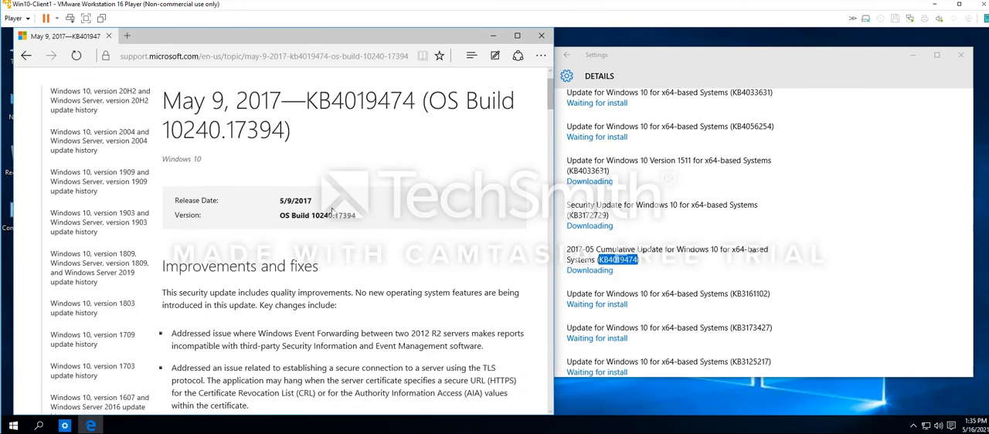
# Examine the KB4019474 article from its title and improvements through the known issues, download and file information sections
pyautogui.scroll(-2, 370, 257)
pyautogui.scroll(3, 369, 255)
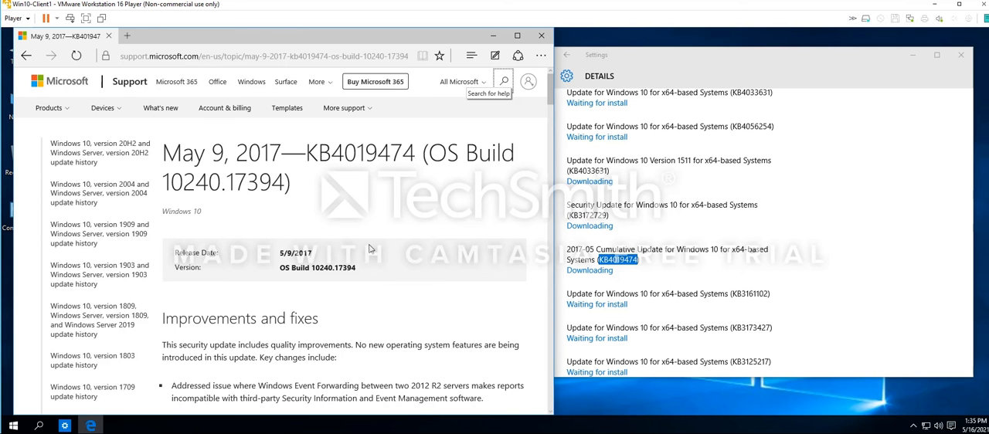
pyautogui.moveTo(304, 193); pyautogui.dragTo(164, 152)
pyautogui.scroll(-2, 269, 285)
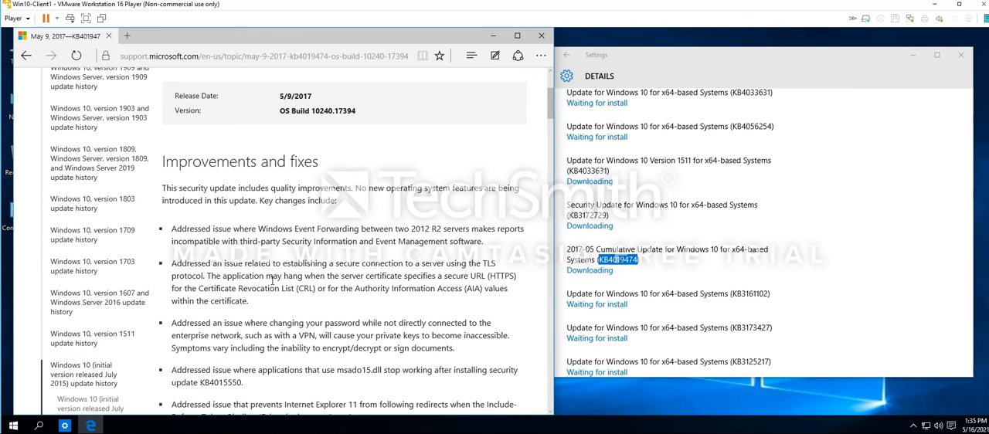
pyautogui.scroll(-1, 272, 283)
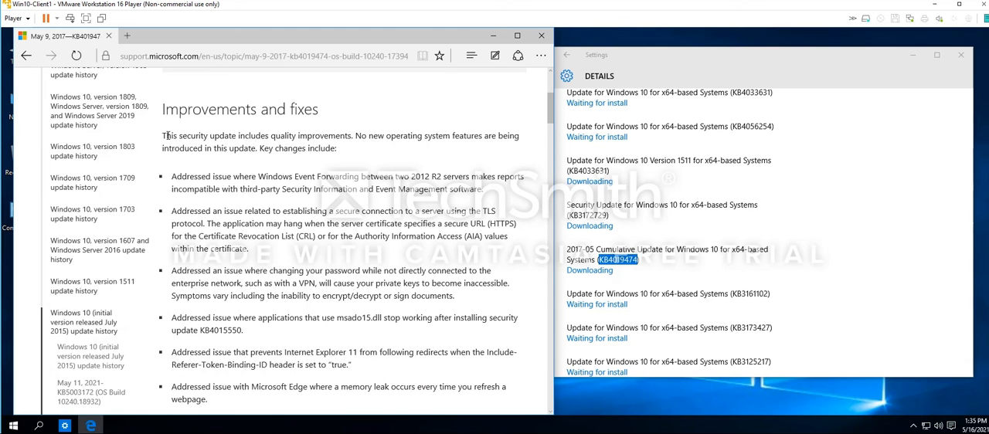
pyautogui.scroll(-4, 249, 224)
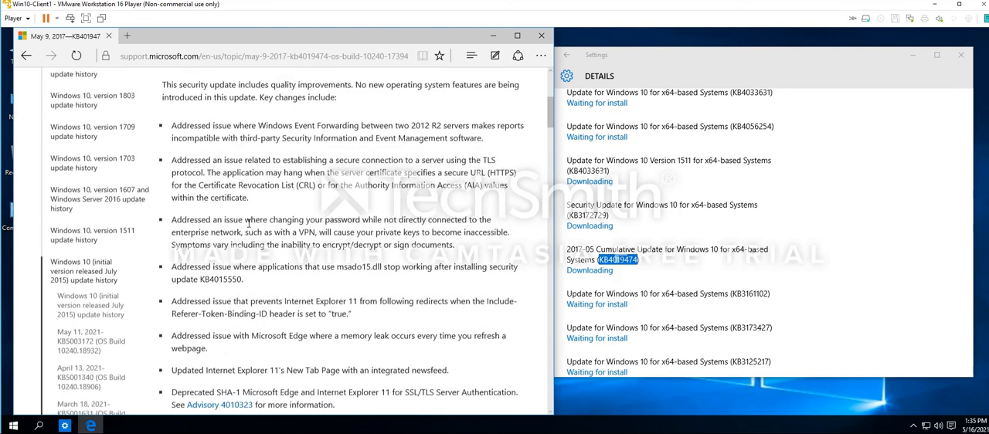
pyautogui.scroll(-4, 280, 242)
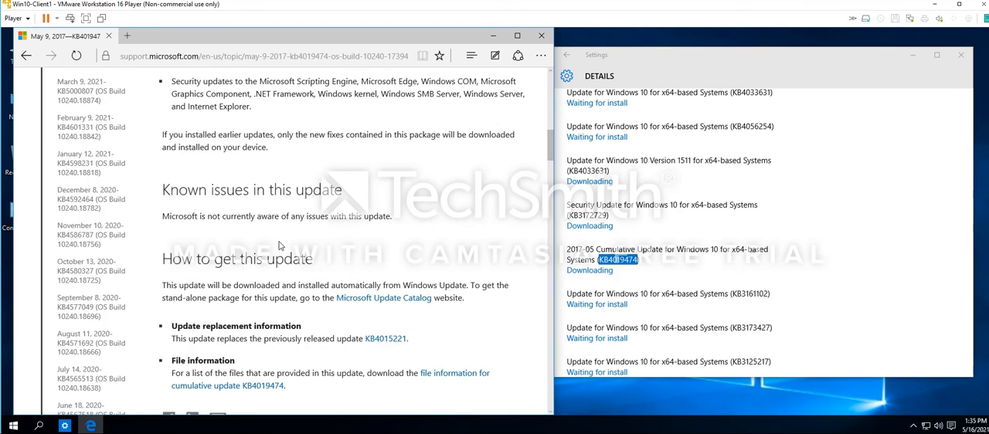
pyautogui.scroll(-1, 279, 245)
pyautogui.scroll(-5, 280, 245)
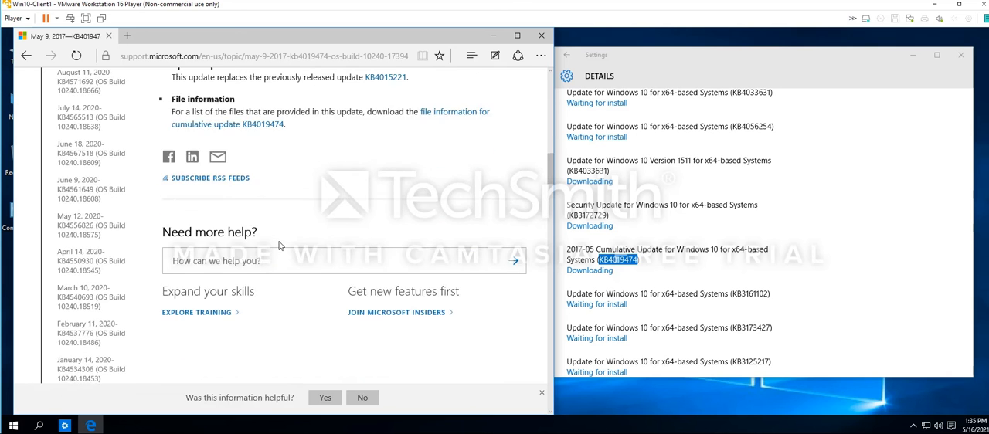
pyautogui.scroll(12, 280, 244)
pyautogui.scroll(3, 279, 243)
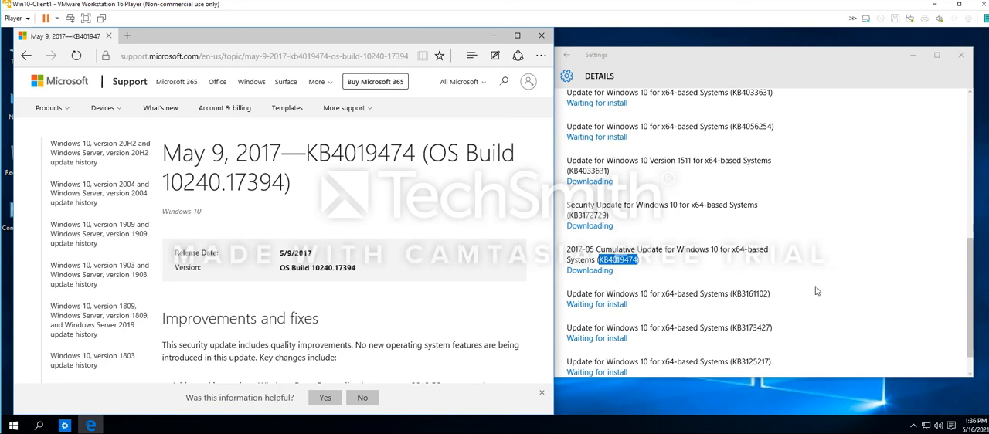
# Review the statuses of the remaining updates in the Settings details list, including those below the 2017-05 cumulative update
pyautogui.scroll(-1, 744, 273)
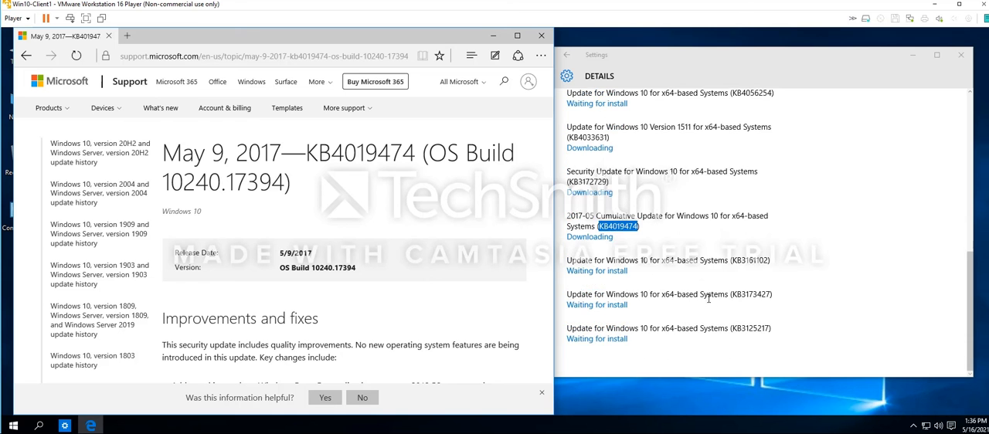
pyautogui.scroll(6, 713, 308)
pyautogui.scroll(-5, 786, 349)
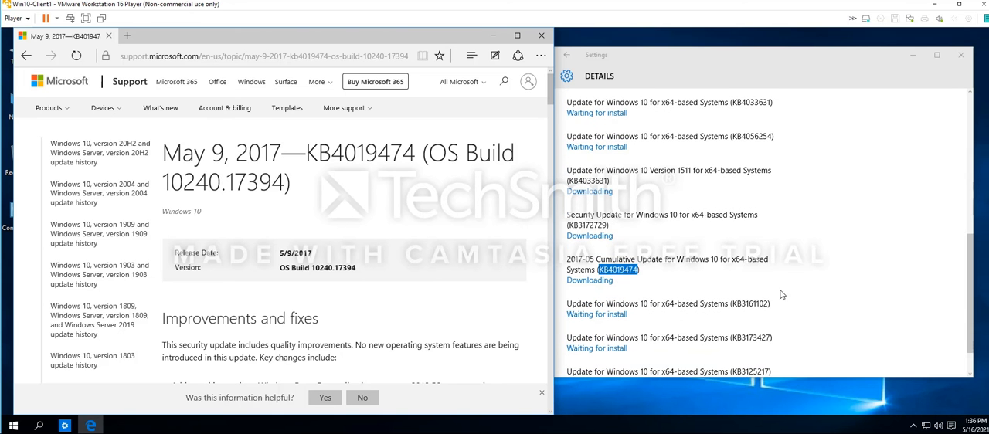
pyautogui.click(839, 305)
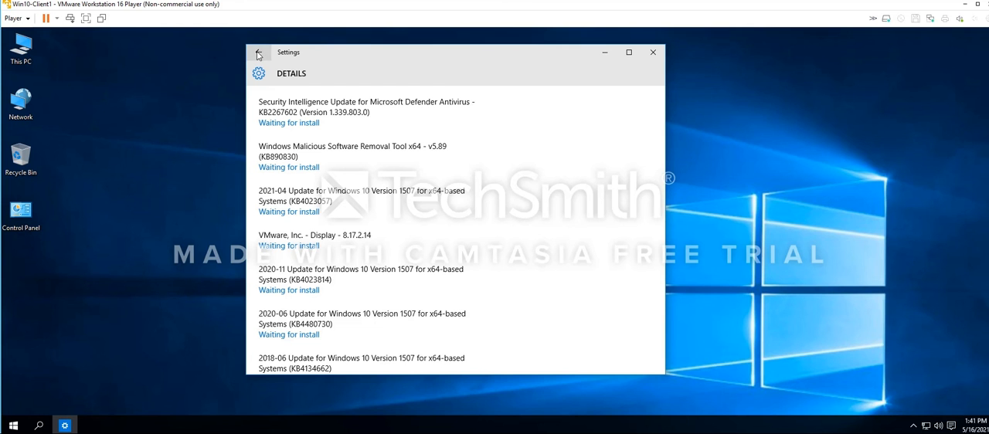
# Check the installation progress on the Windows Update page and reopen the details of the available updates
pyautogui.click(258, 52)
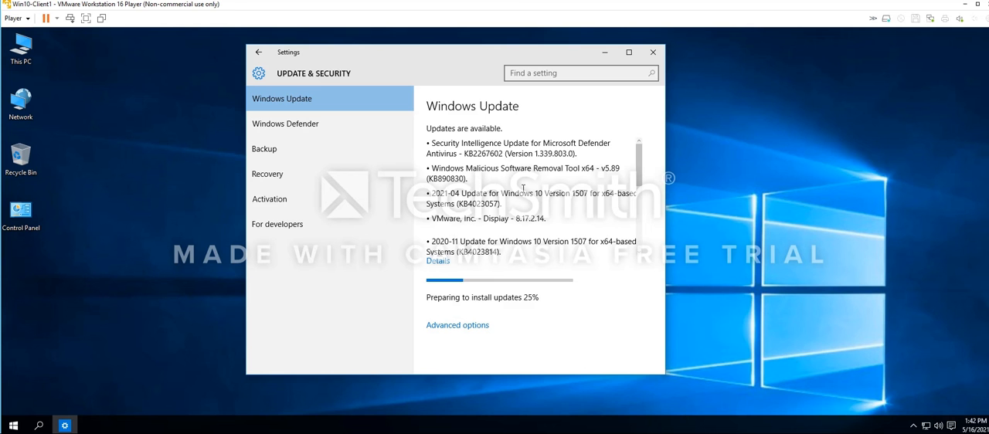
pyautogui.click(438, 261)
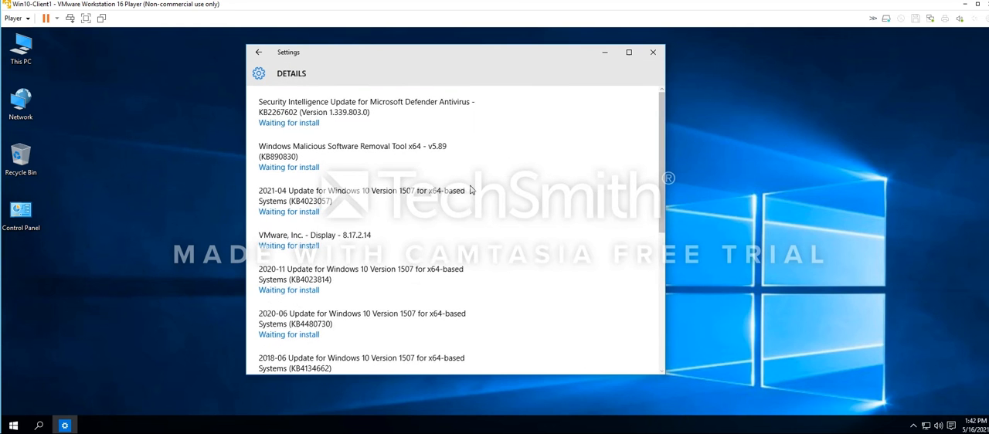
# Review the install statuses through the end of the update details list and return to the Windows Update page
pyautogui.scroll(-5, 470, 190)
pyautogui.scroll(-2, 419, 283)
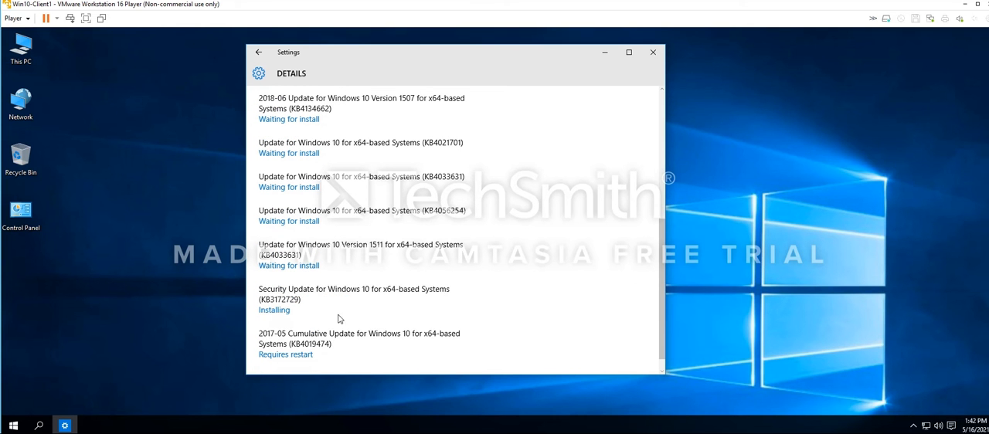
pyautogui.doubleClick(291, 302)
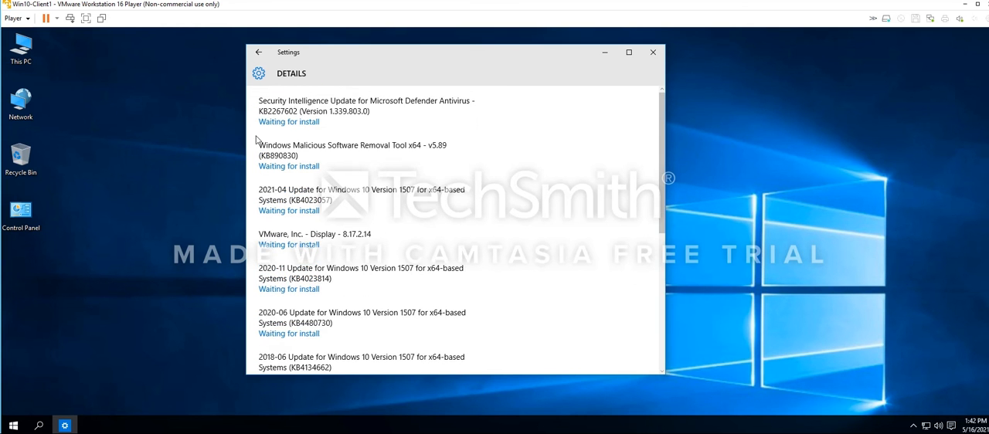
pyautogui.click(259, 51)
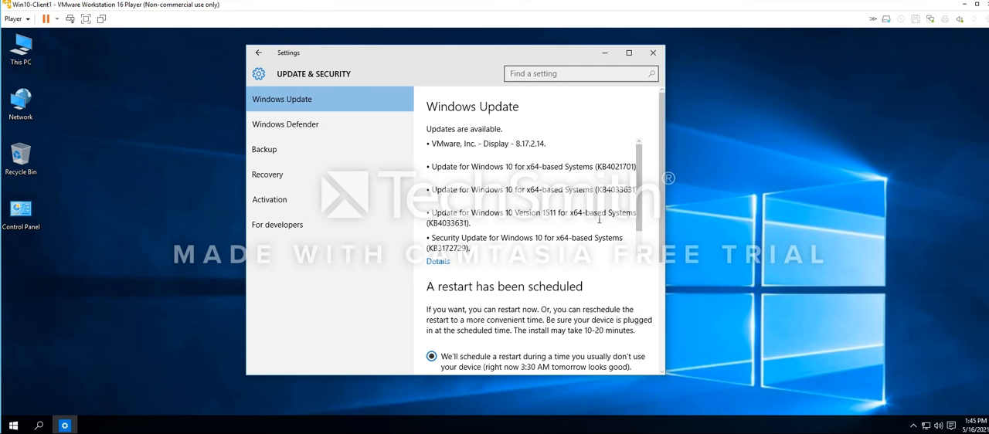
# Examine the list of available updates and the scheduled restart options on the Windows Update page
pyautogui.scroll(-1, 595, 230)
pyautogui.scroll(1, 587, 223)
pyautogui.scroll(-3, 554, 294)
pyautogui.scroll(2, 576, 275)
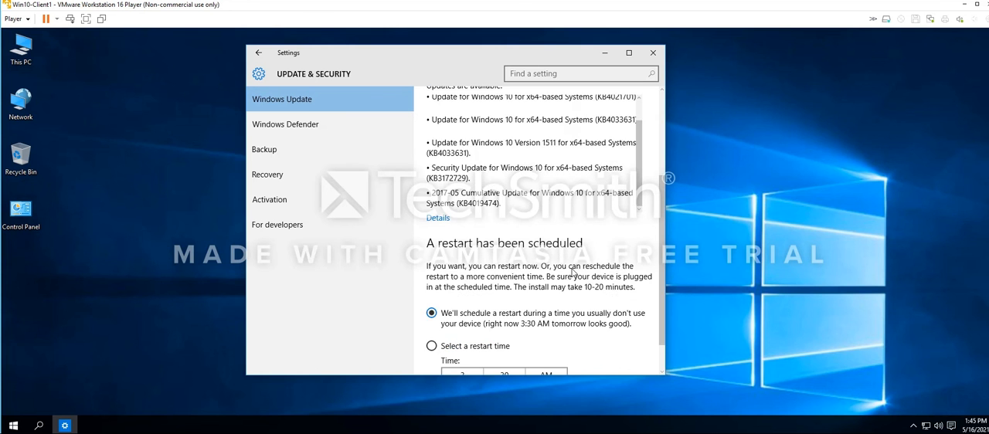
pyautogui.scroll(1, 580, 270)
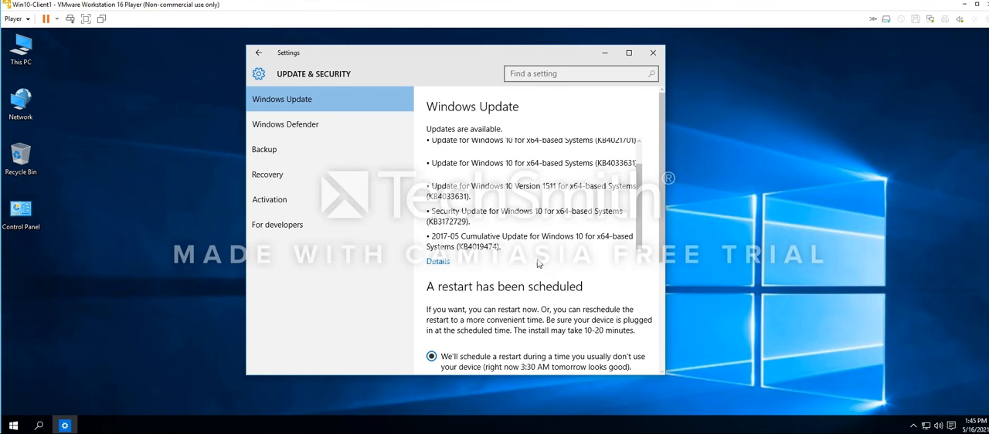
pyautogui.scroll(-4, 538, 264)
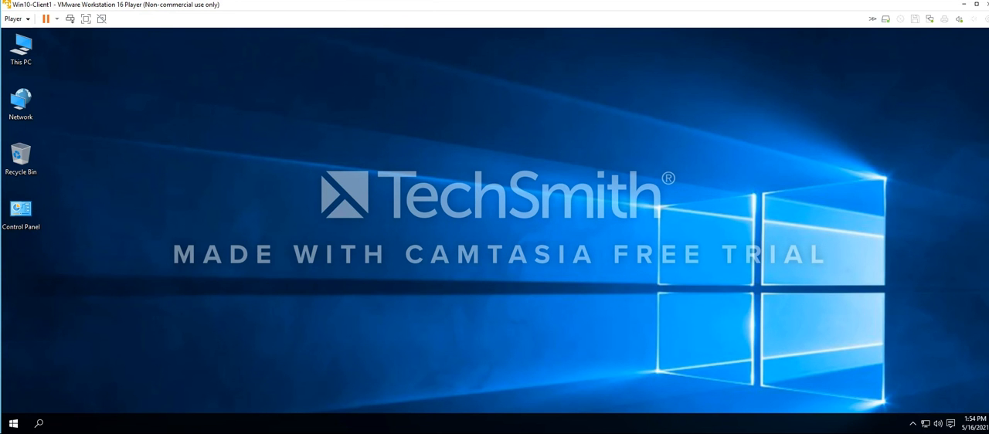
# Open Windows Update in the Settings app and retry the updates that had installation problems
pyautogui.click(955, 424)
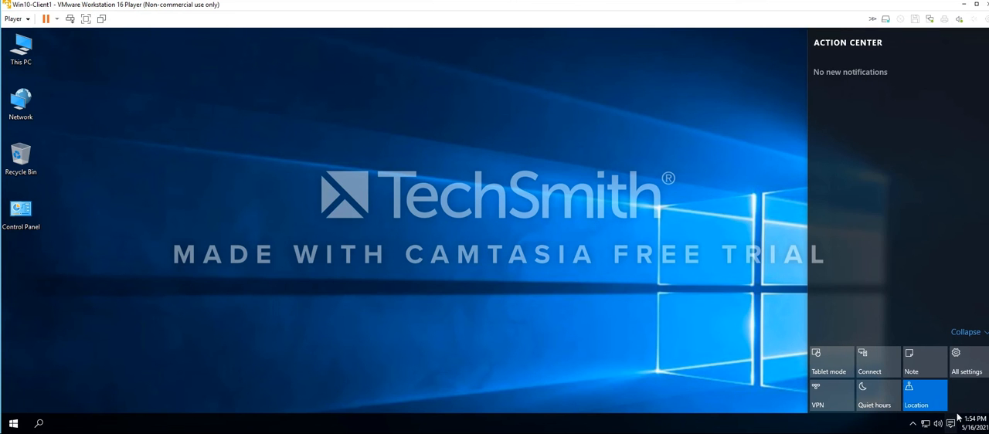
pyautogui.click(926, 423)
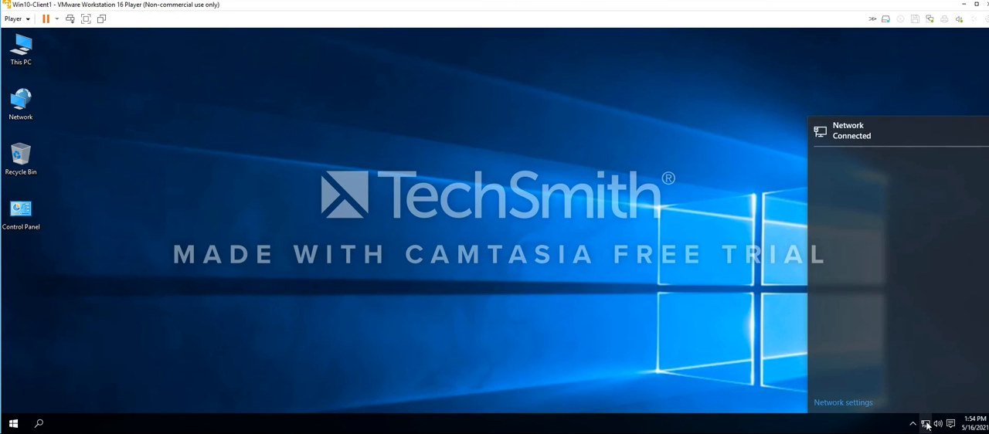
pyautogui.click(861, 130)
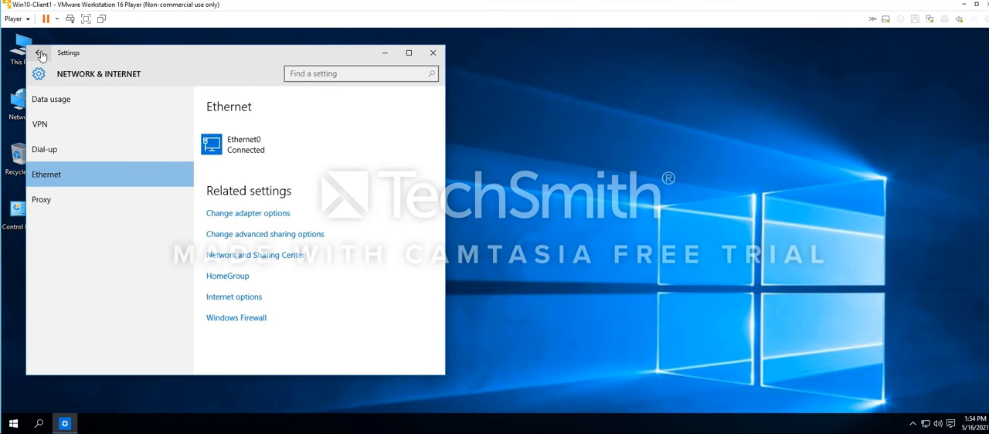
pyautogui.click(41, 53)
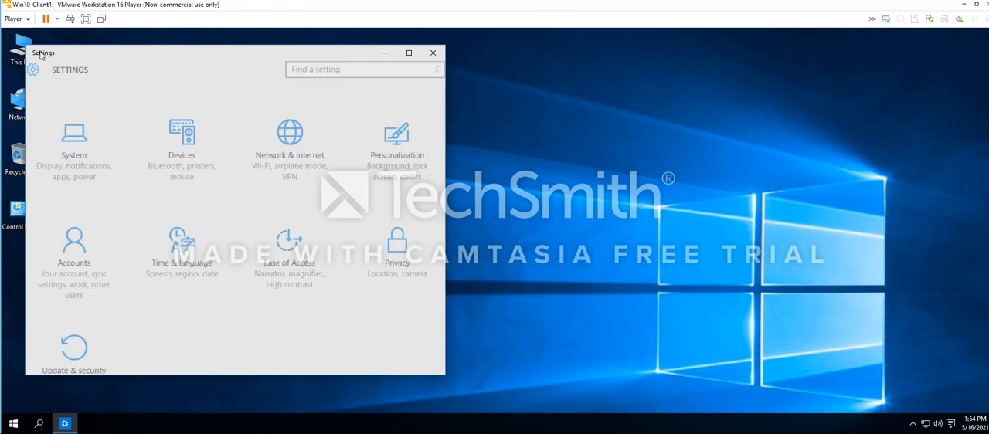
pyautogui.click(73, 352)
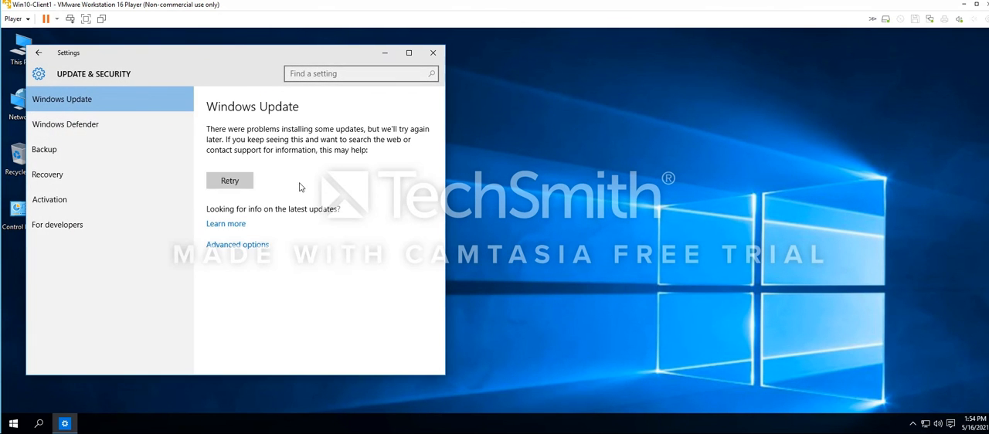
pyautogui.click(237, 182)
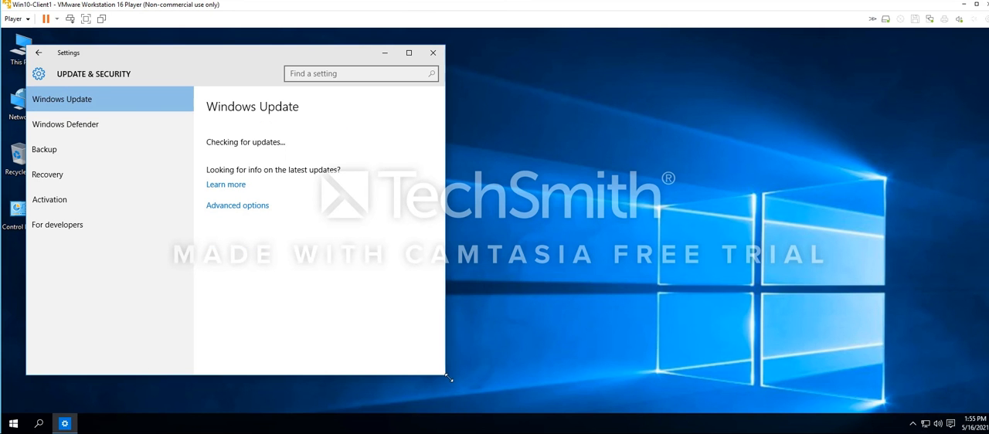
# Enlarge the Settings window, dismiss the update notification and narrow the Start menu to fit its tile group
pyautogui.moveTo(447, 375); pyautogui.dragTo(686, 394)
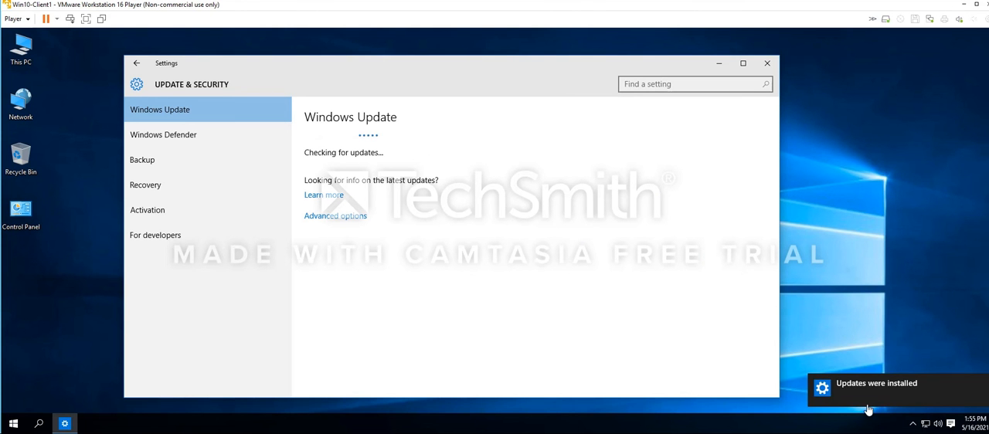
pyautogui.click(923, 399)
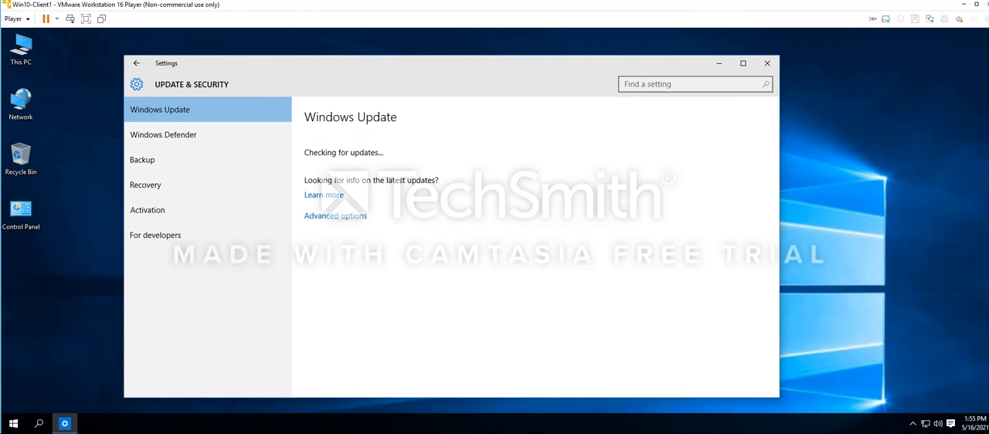
pyautogui.click(15, 424)
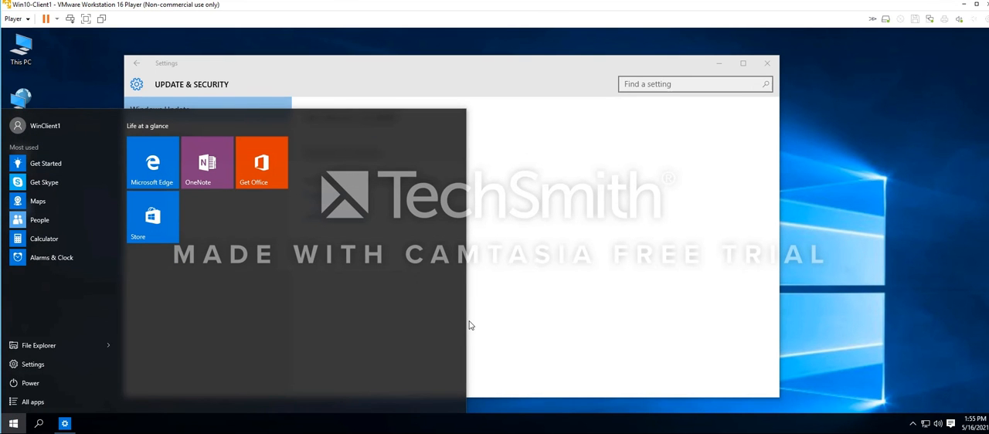
pyautogui.moveTo(465, 321); pyautogui.dragTo(317, 322)
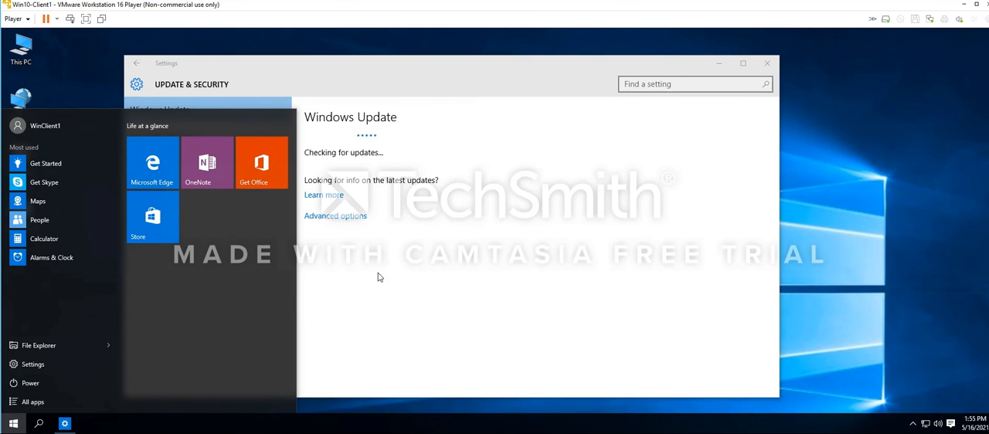
pyautogui.click(446, 285)
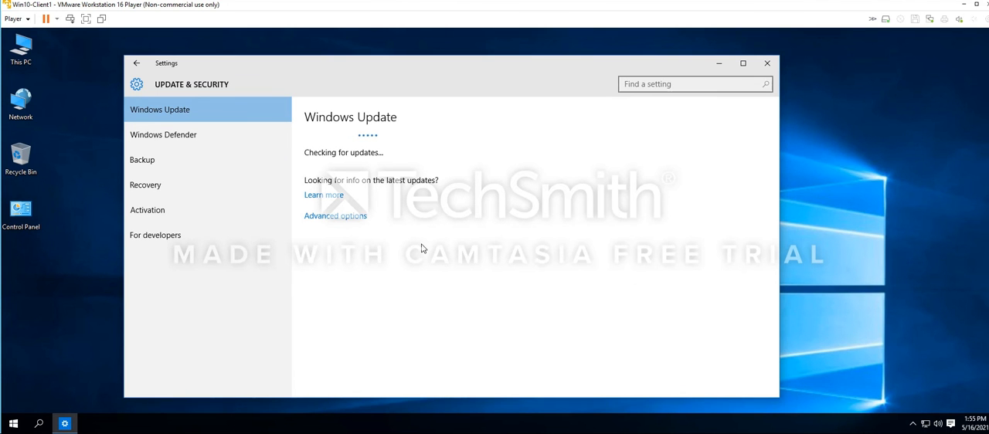
# Run winver to check the installed Windows version and build
pyautogui.press('super+r')
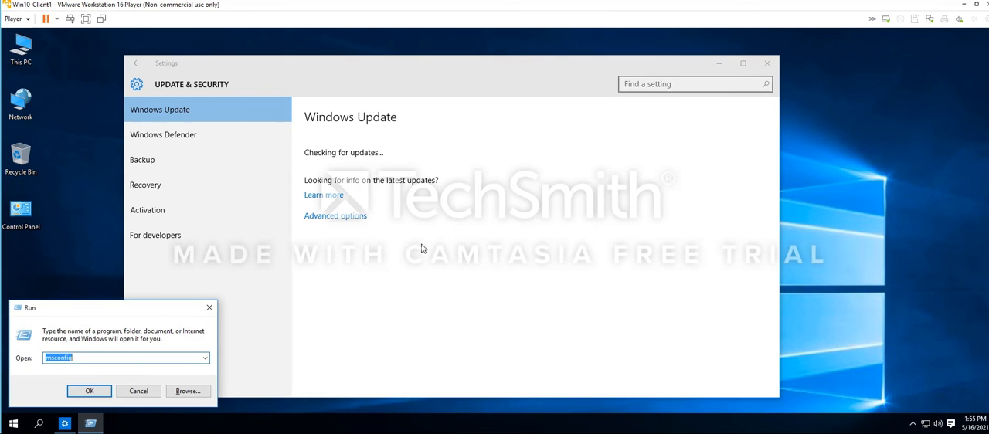
pyautogui.write('winver')
pyautogui.press('Return')
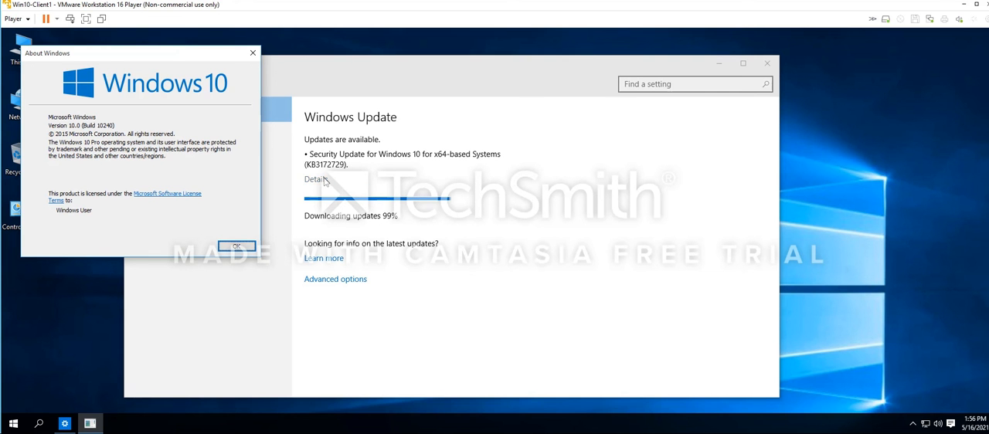
# Check the details of the available updates, return to Windows Update and place Settings beside the About Windows dialog
pyautogui.click(322, 182)
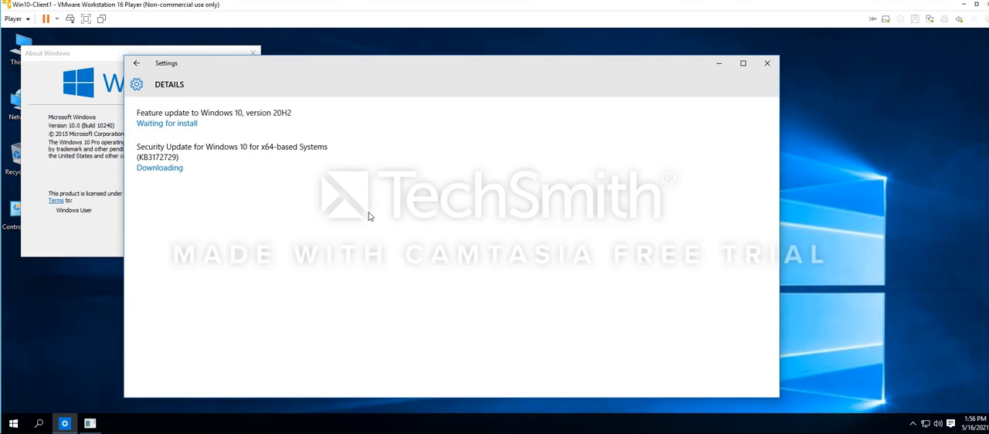
pyautogui.click(136, 64)
pyautogui.moveTo(233, 65); pyautogui.dragTo(382, 62)
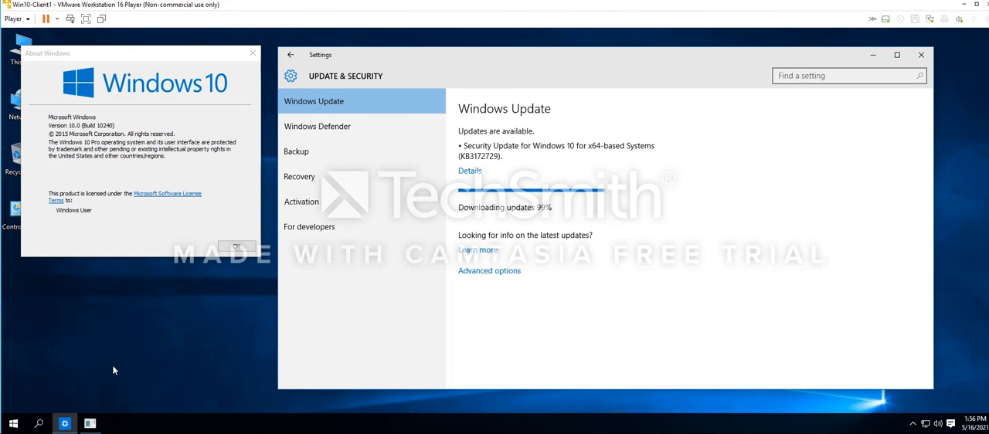
# Switch to Microsoft Edge, search the web for "windows 10 latest build" and look through the results for release information
pyautogui.click(14, 423)
pyautogui.click(157, 172)
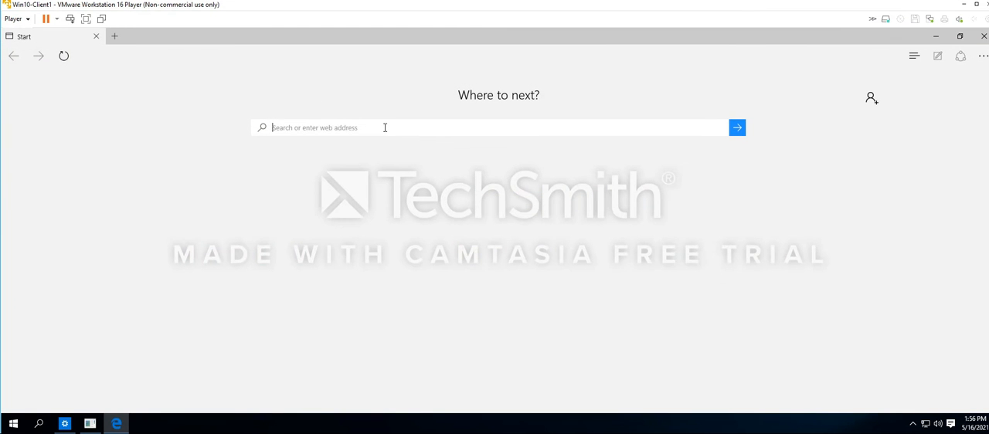
pyautogui.write('windows 1')
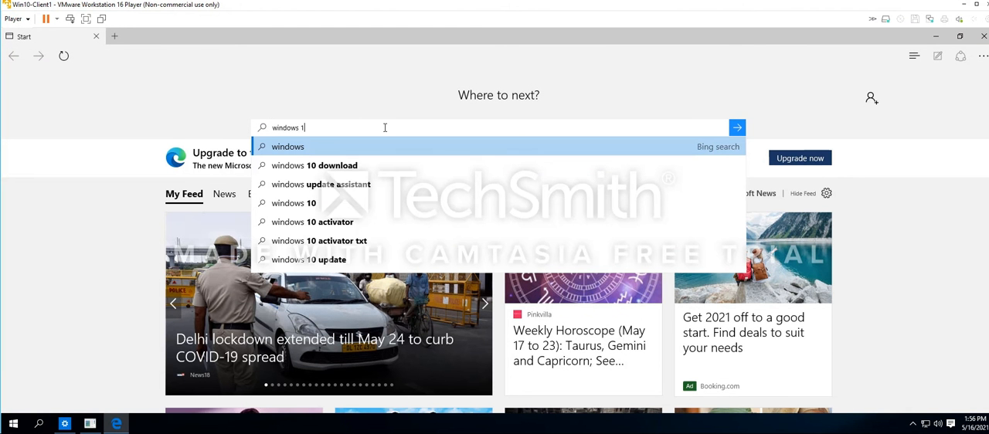
pyautogui.write('0 latest build')
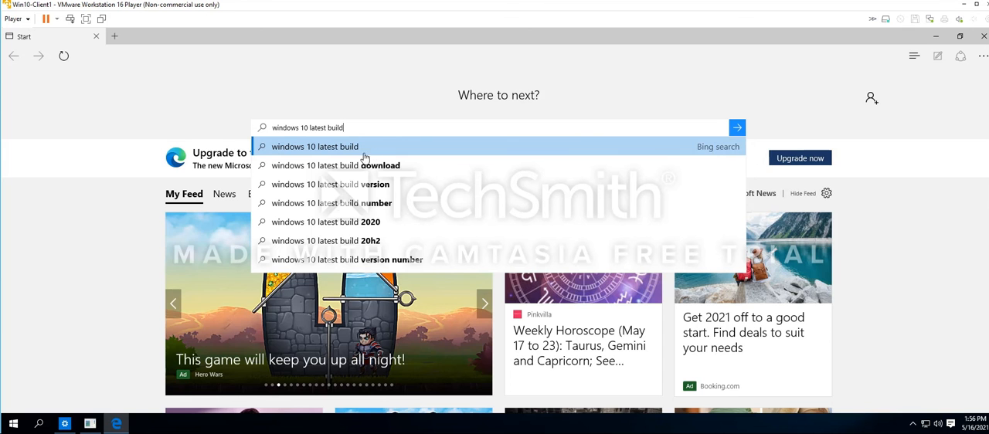
pyautogui.press('Return')
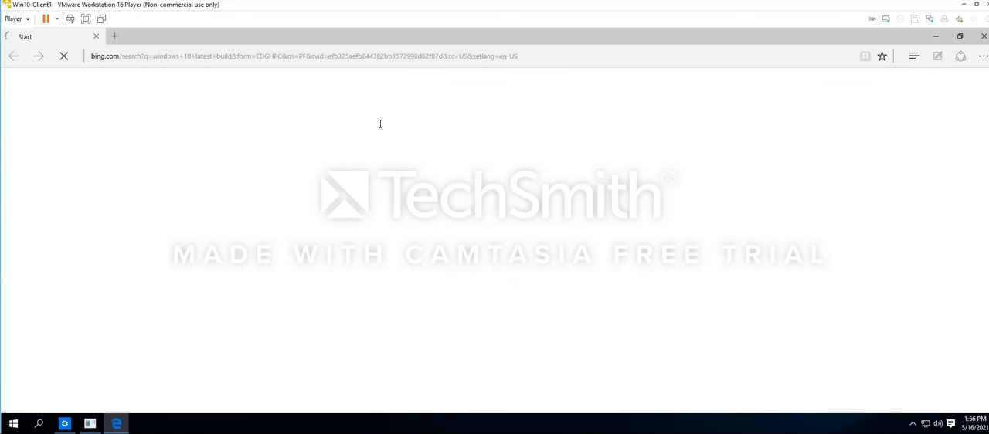
pyautogui.scroll(-3, 379, 232)
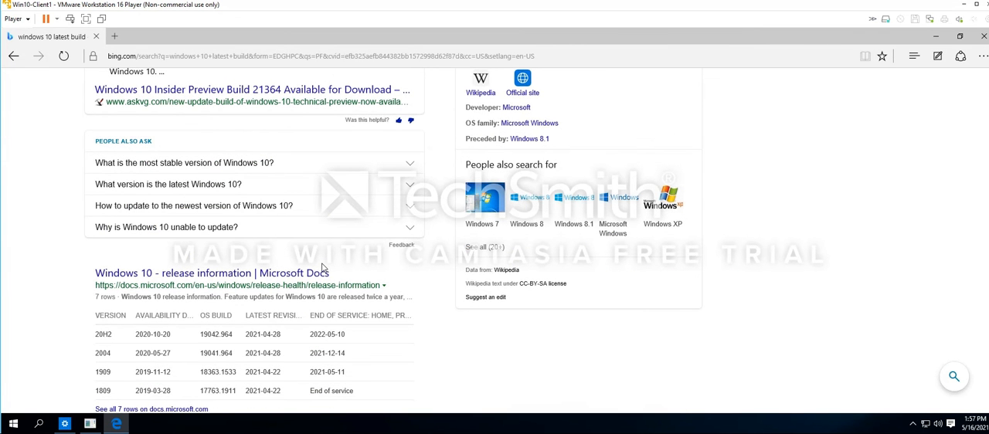
pyautogui.scroll(-1, 323, 267)
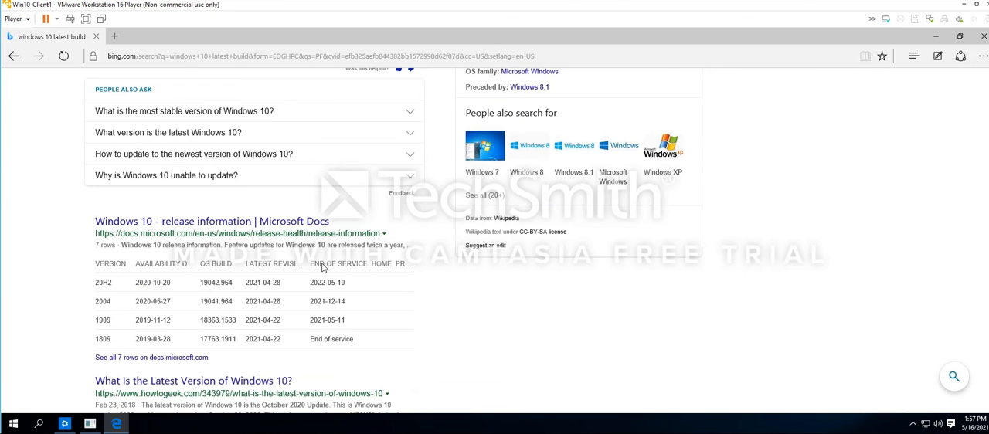